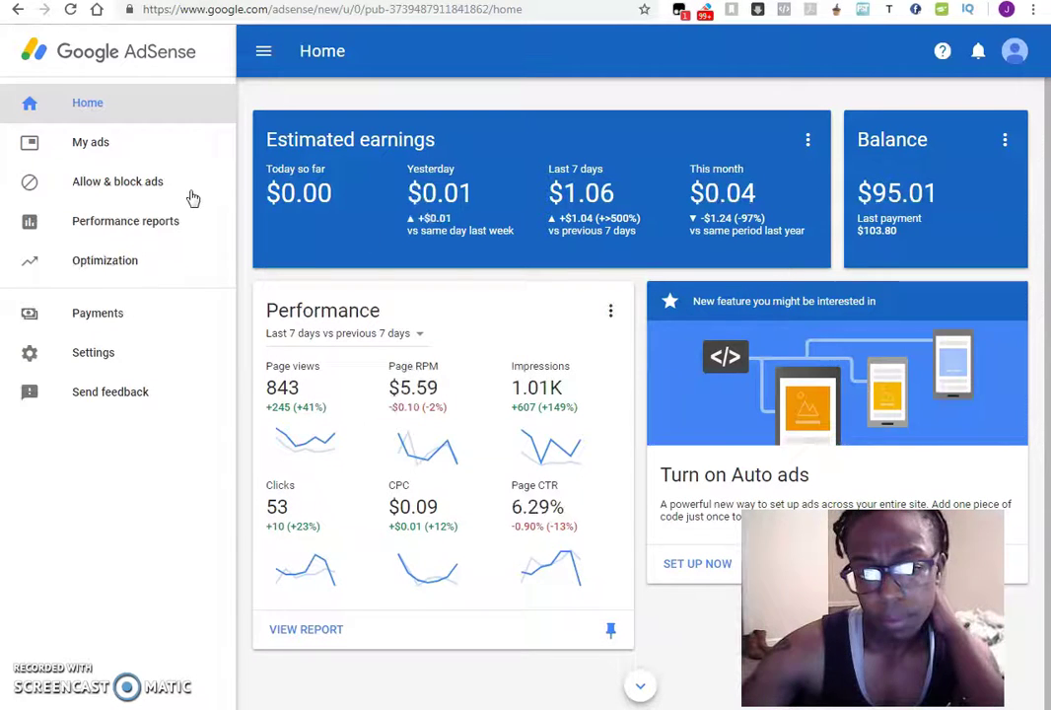
Review the default performance report's earnings graph and daily figures for the last 7 days.
left_click(177, 224)
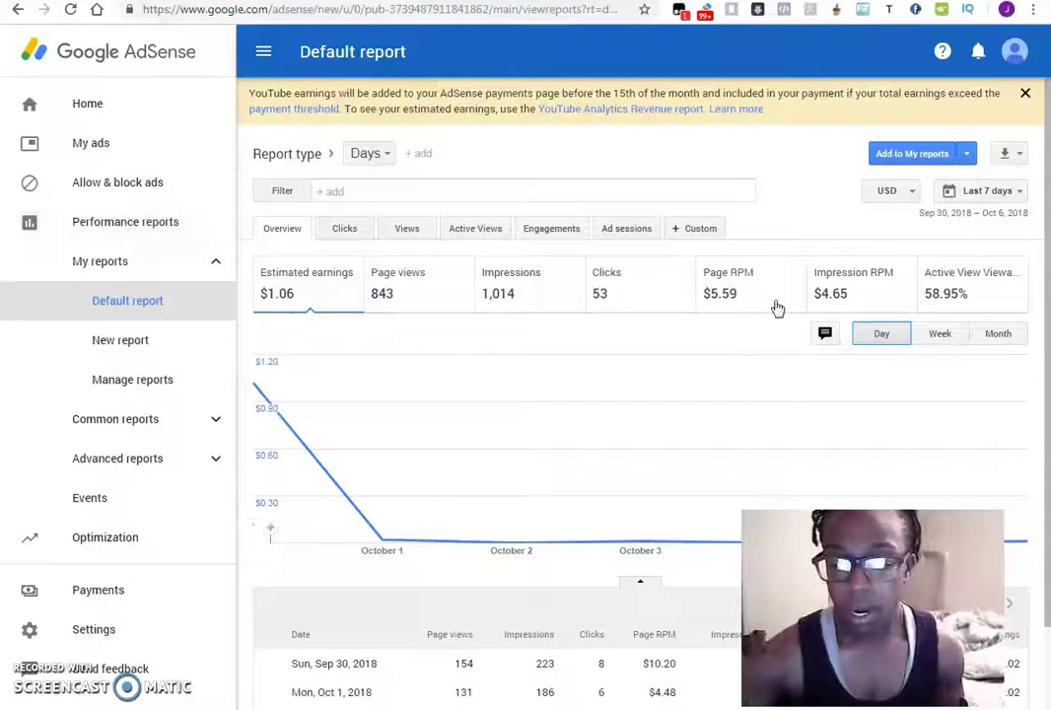
scroll(789, 300, "down", 2)
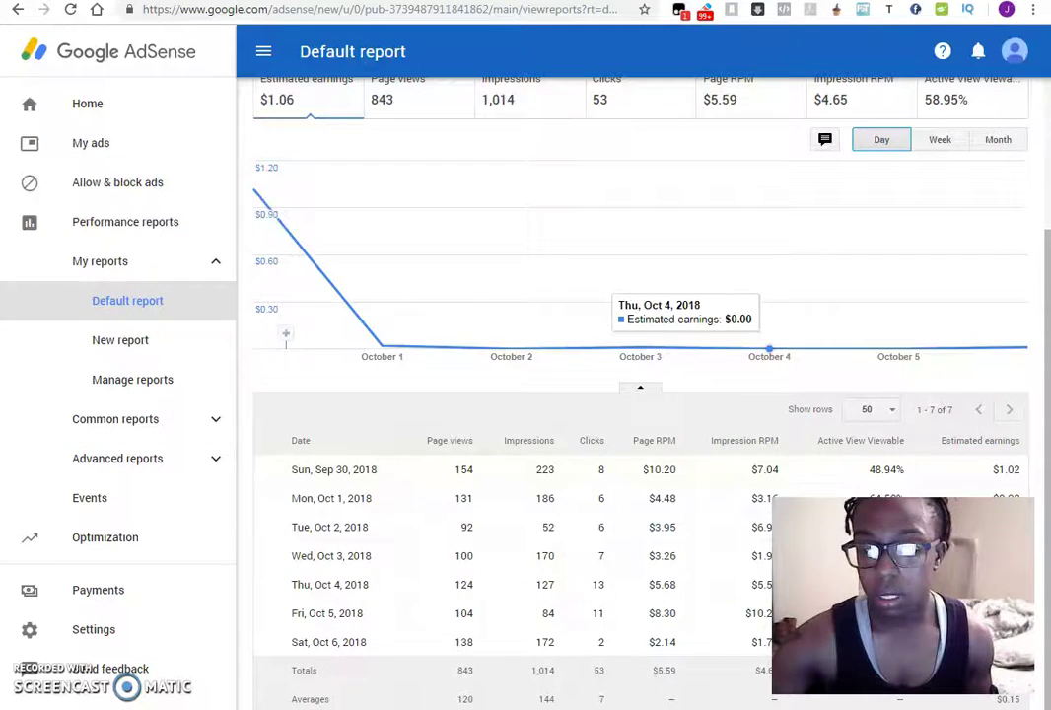
scroll(589, 482, "up", 2)
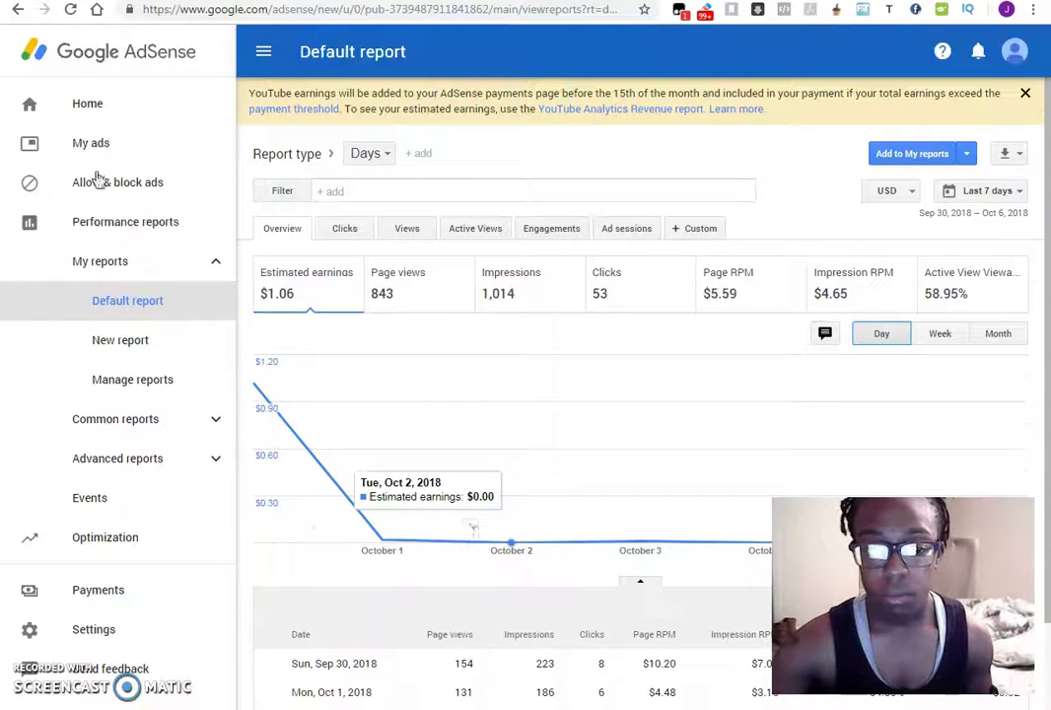
Return to the AdSense home overview and view the Auto ads settings of the account's ads.
left_click(99, 106)
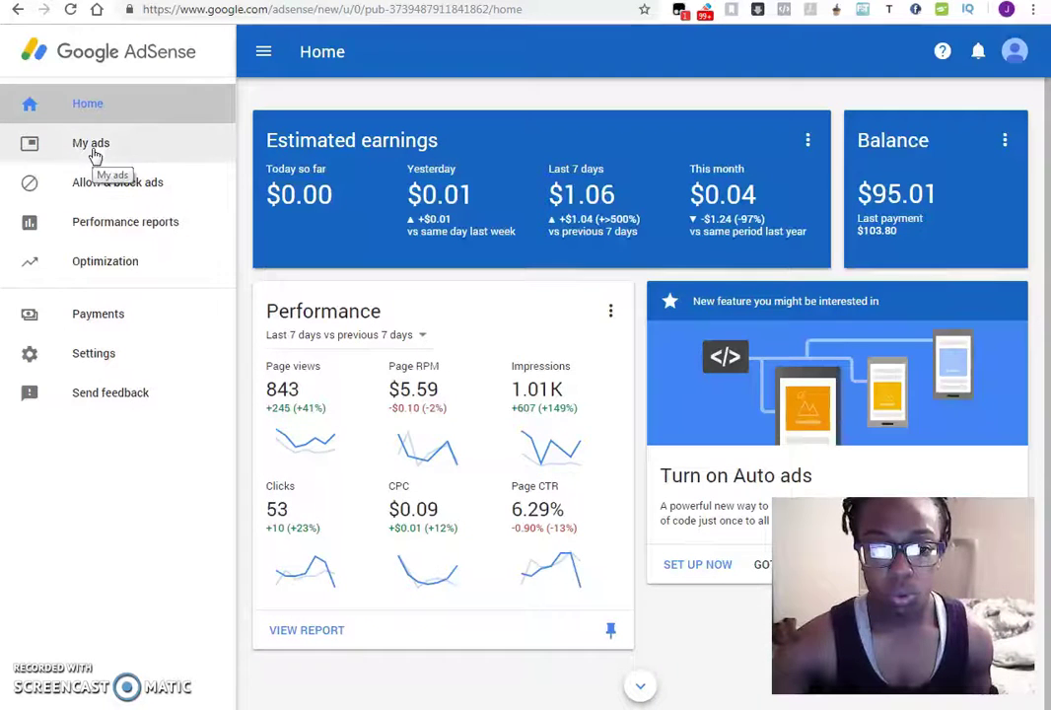
left_click(136, 153)
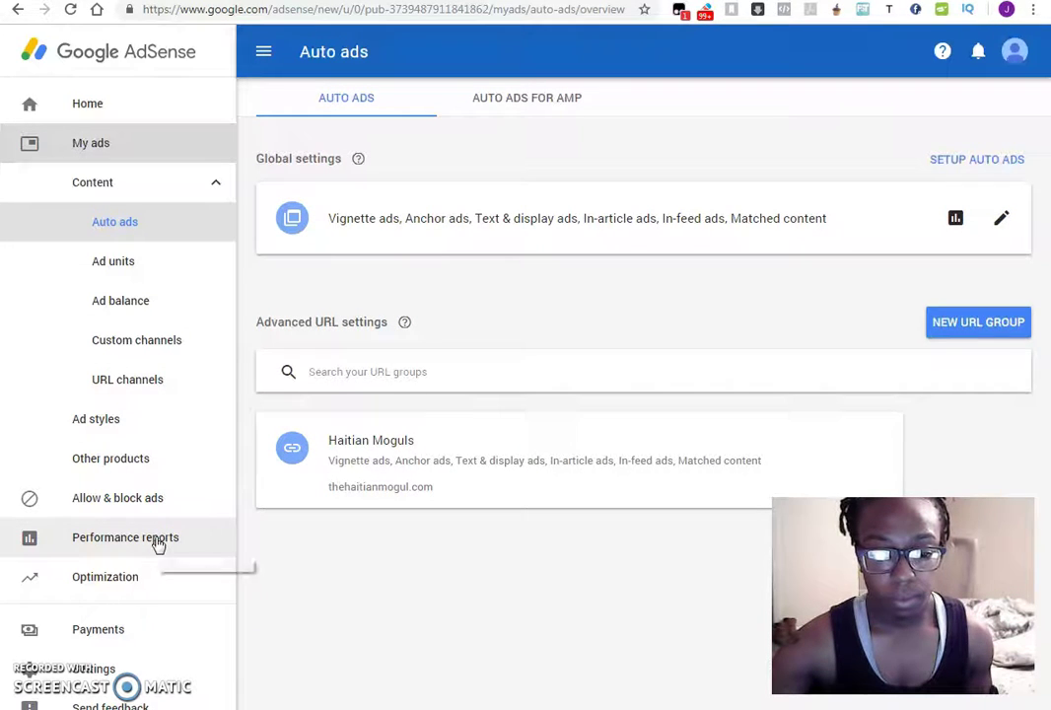
Look through the ad review center and the ad-blocking pages for all sites and for thehaitianmogul.com.
left_click(171, 506)
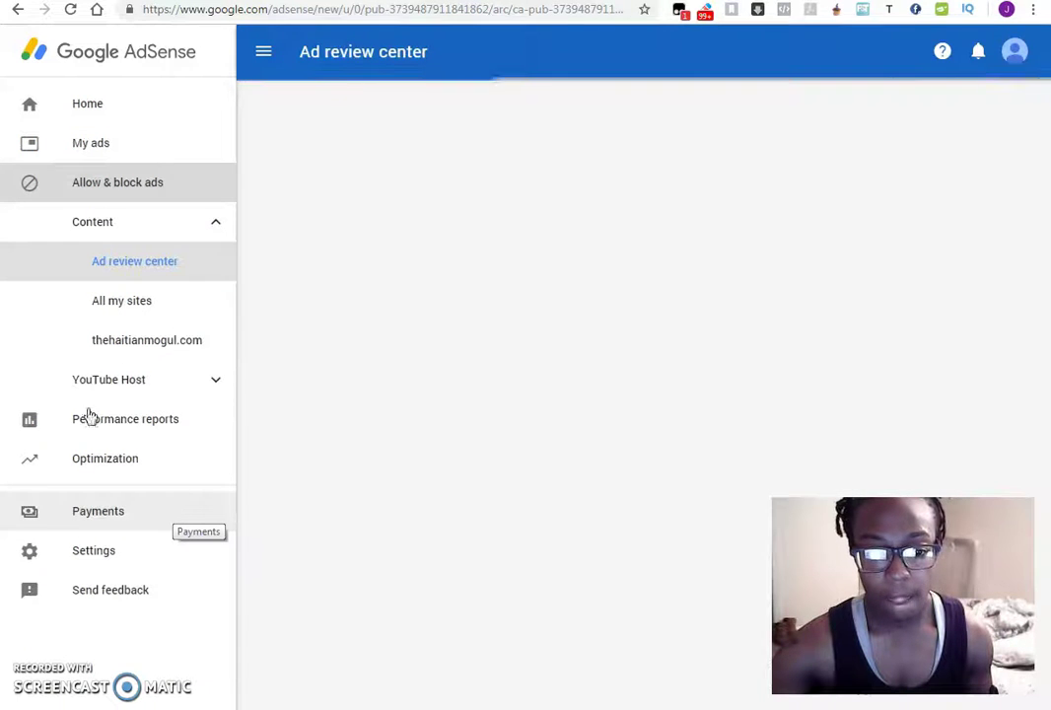
left_click(165, 307)
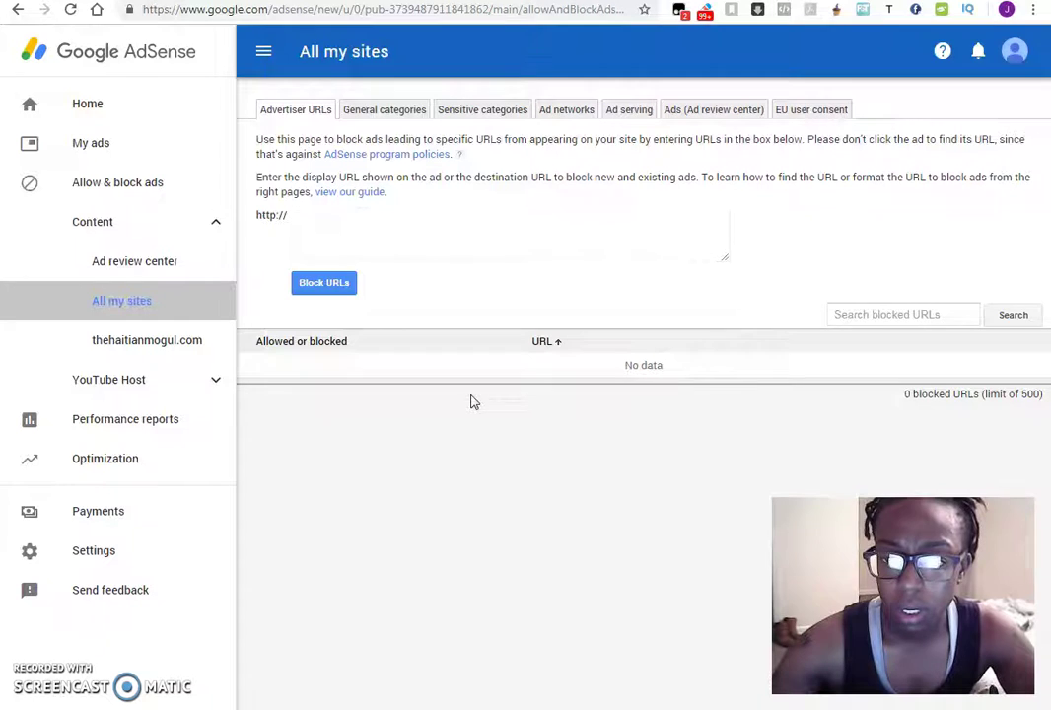
left_click(141, 345)
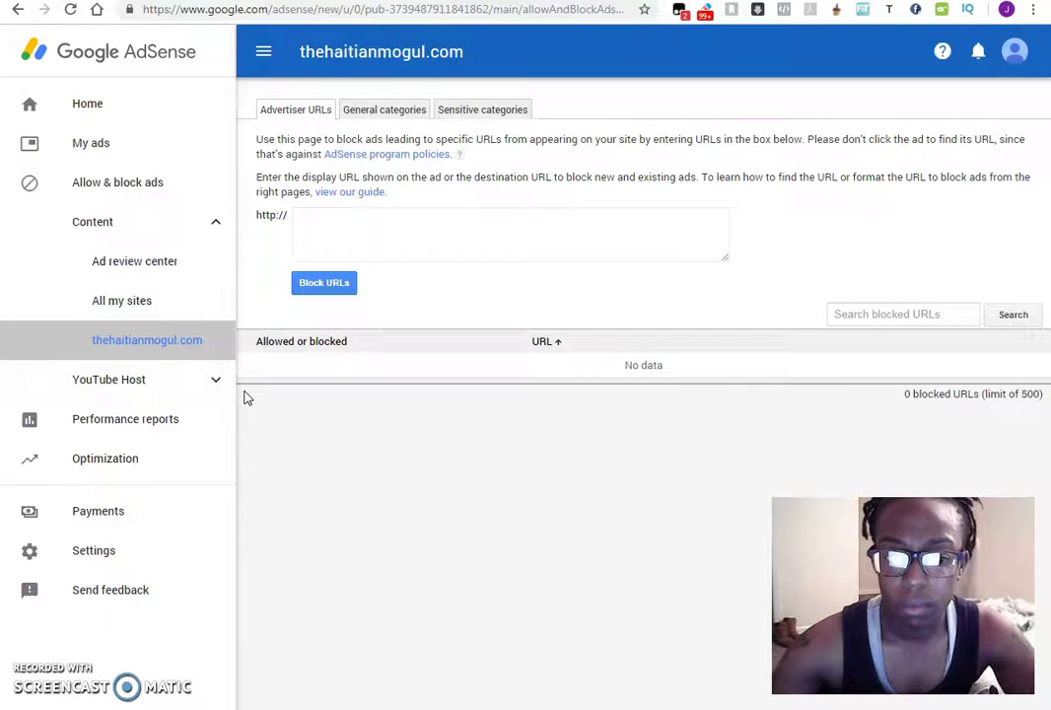
left_click(170, 386)
left_click(206, 222)
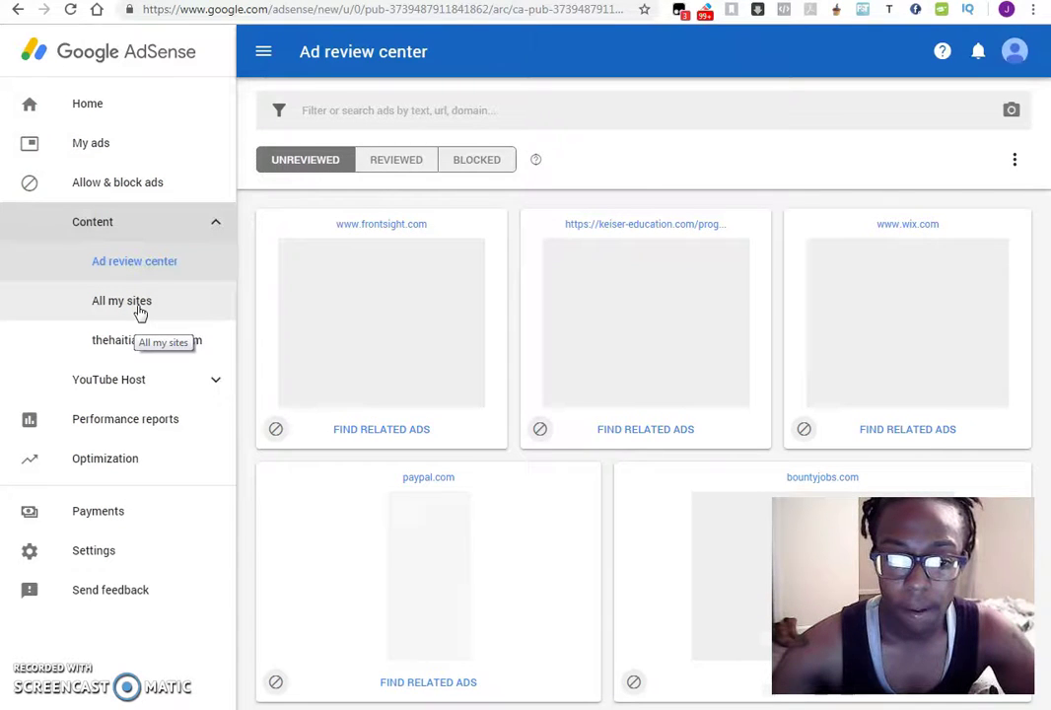
left_click(139, 312)
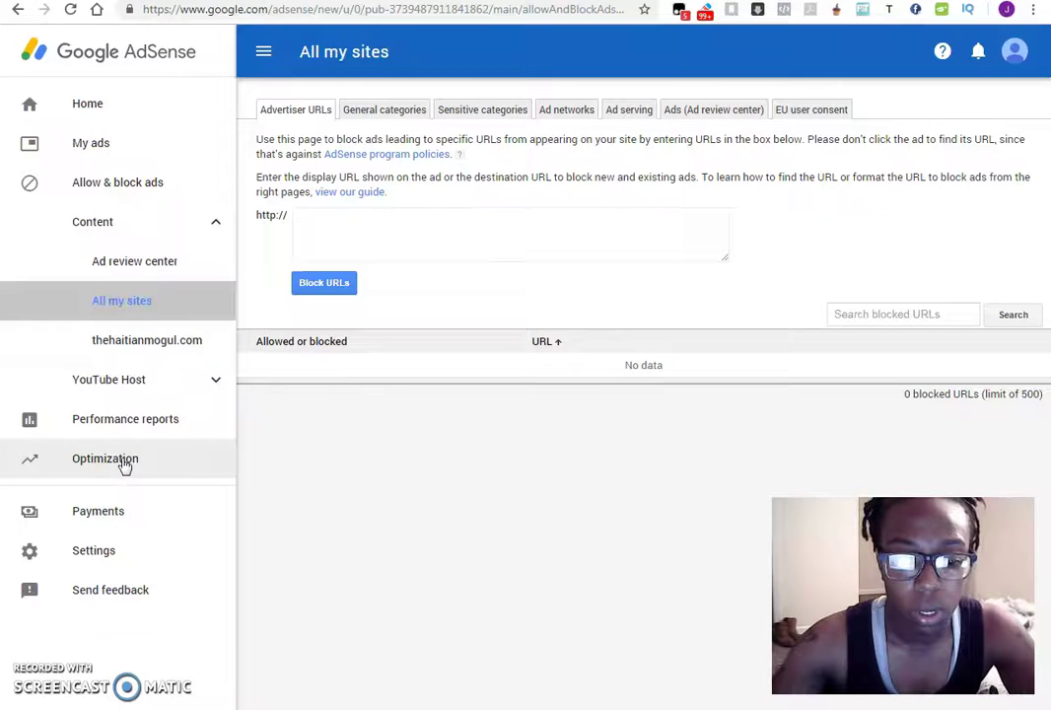
Look through the account and user management settings, and open the My Sites list.
left_click(96, 554)
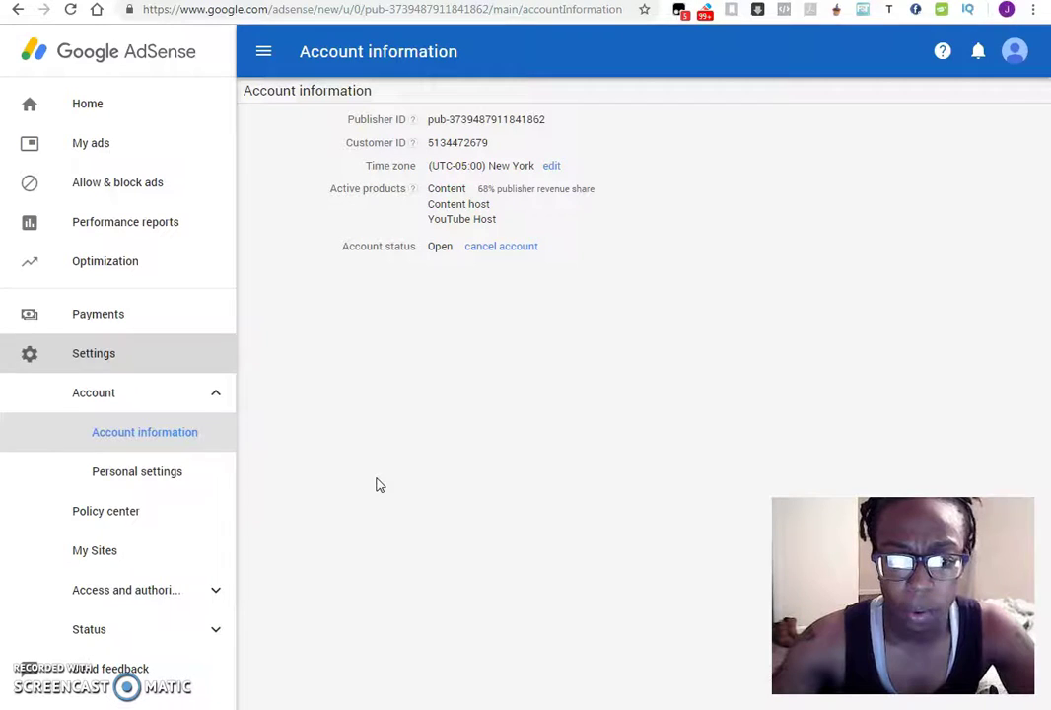
left_click(206, 591)
scroll(167, 369, "down", 1)
scroll(167, 368, "down", 1)
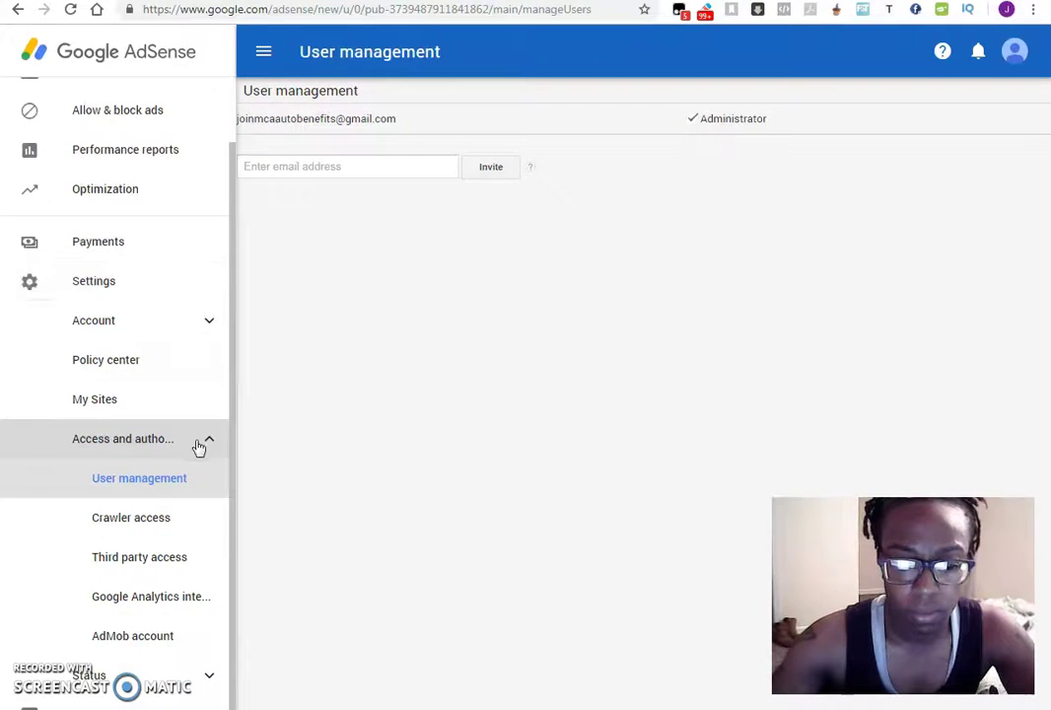
left_click(135, 397)
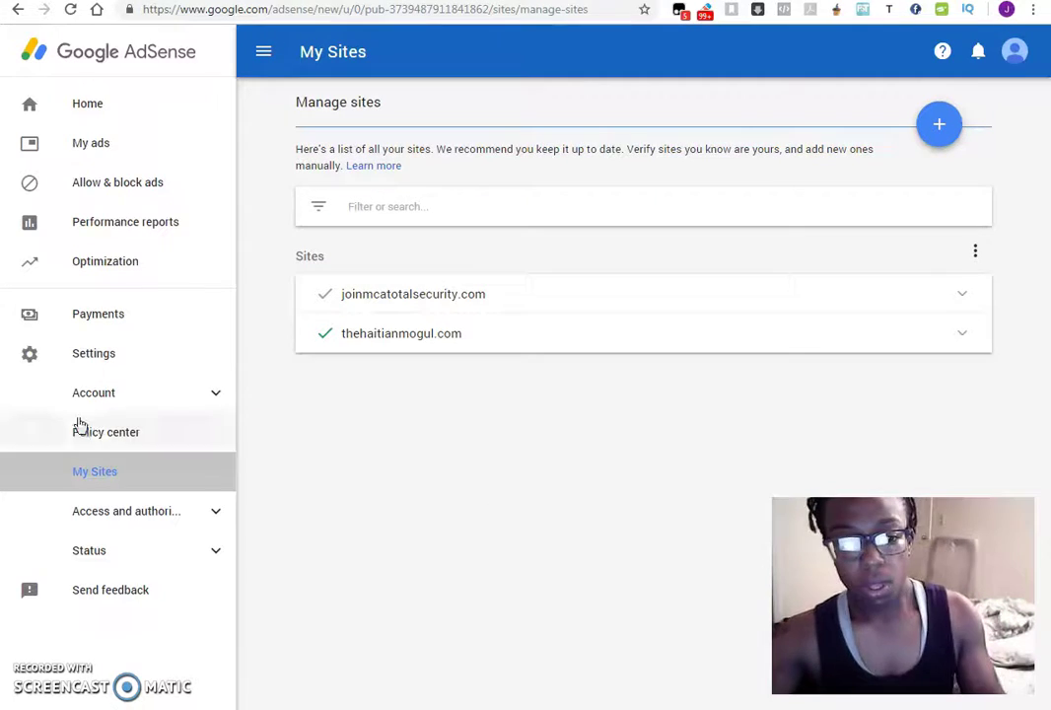
Check the site list's filter options and start adding a new site.
left_click(438, 210)
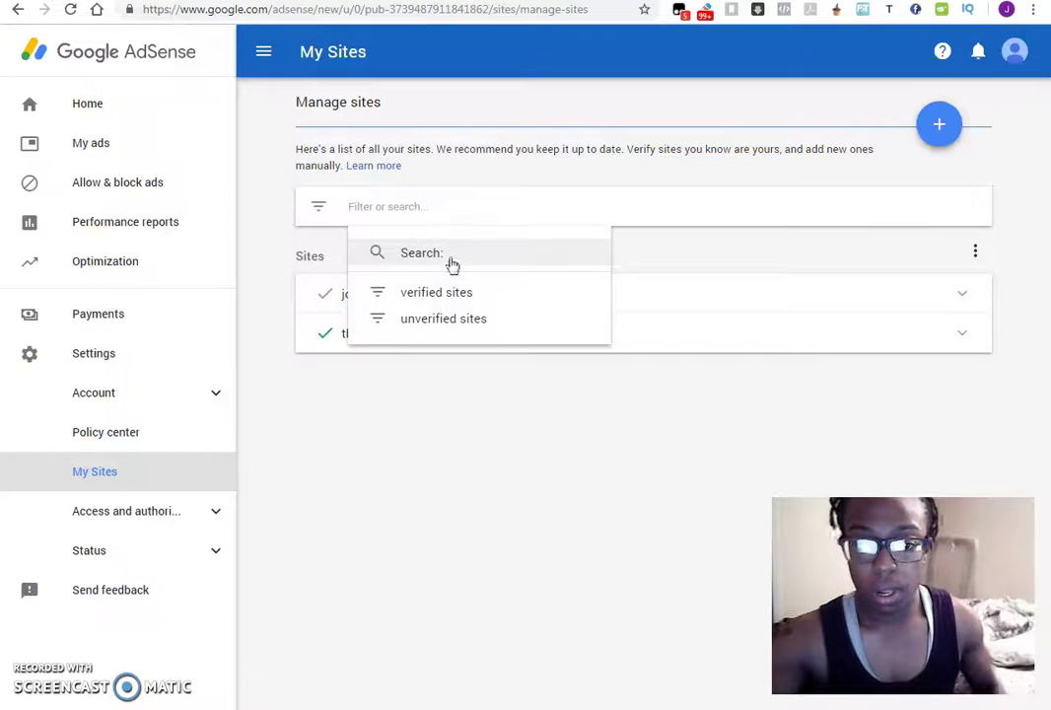
left_click(577, 549)
left_click(938, 120)
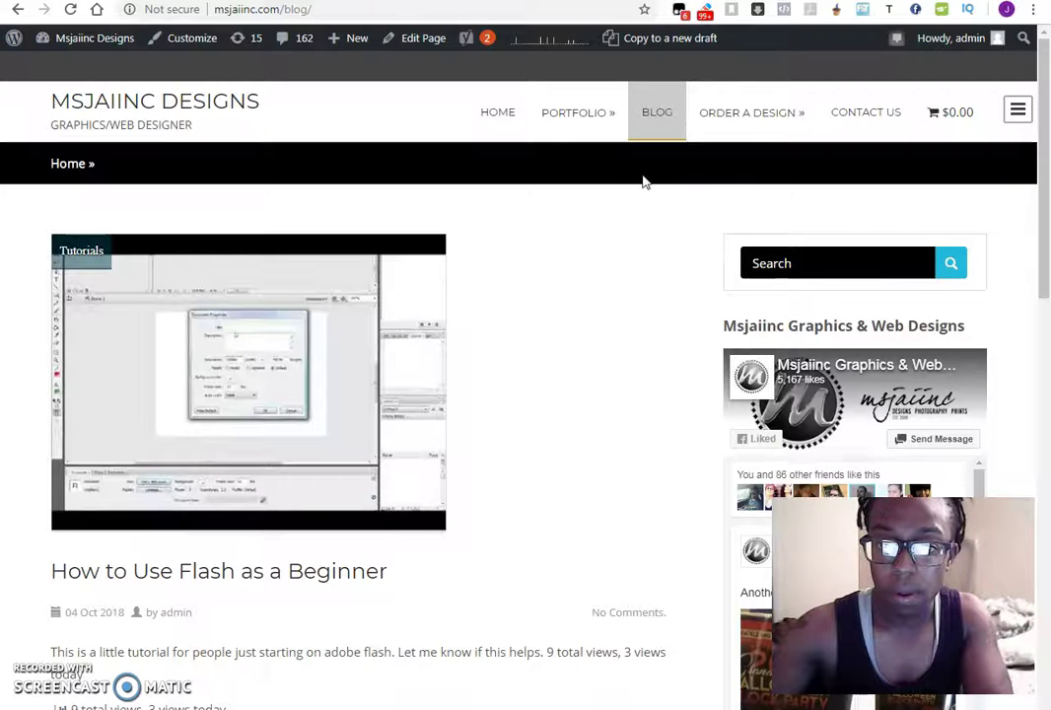
Switch to the msjaiinc.com website and examine the designs and animations on its home page.
left_click(515, 114)
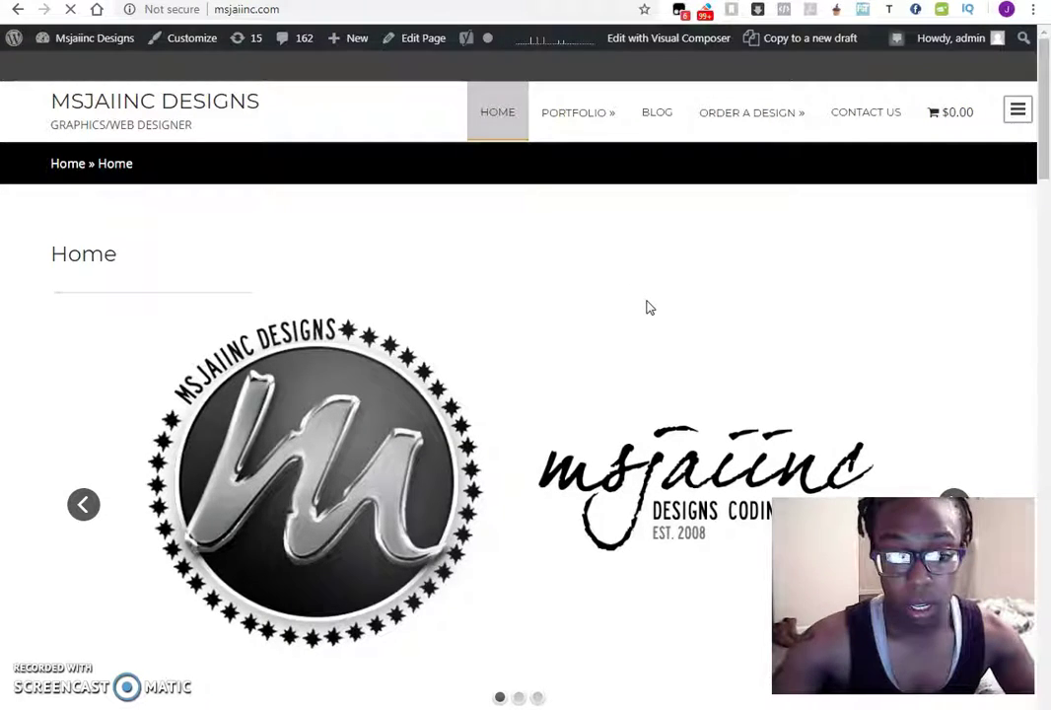
scroll(646, 307, "down", 7)
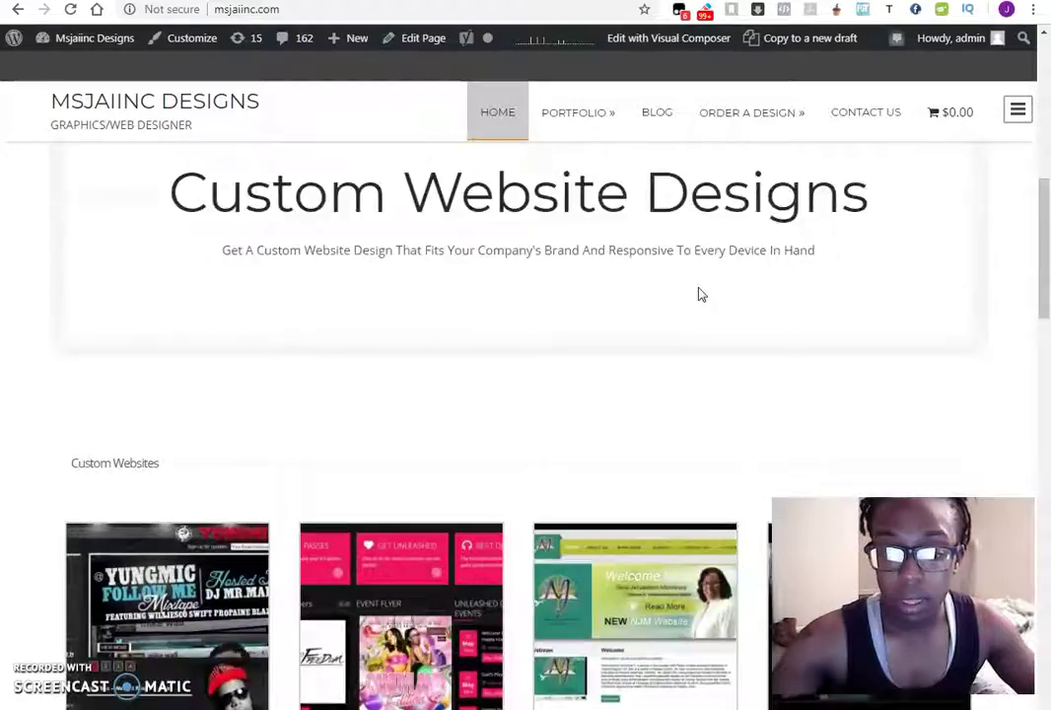
scroll(701, 294, "down", 6)
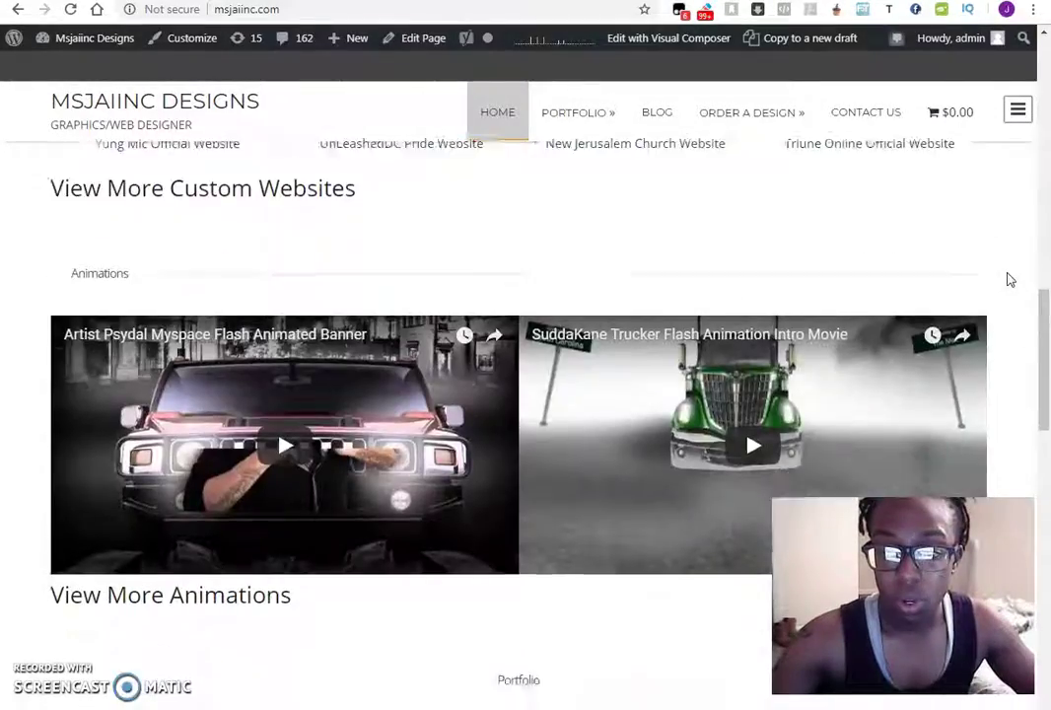
scroll(1010, 280, "down", 5)
scroll(1009, 276, "up", 8)
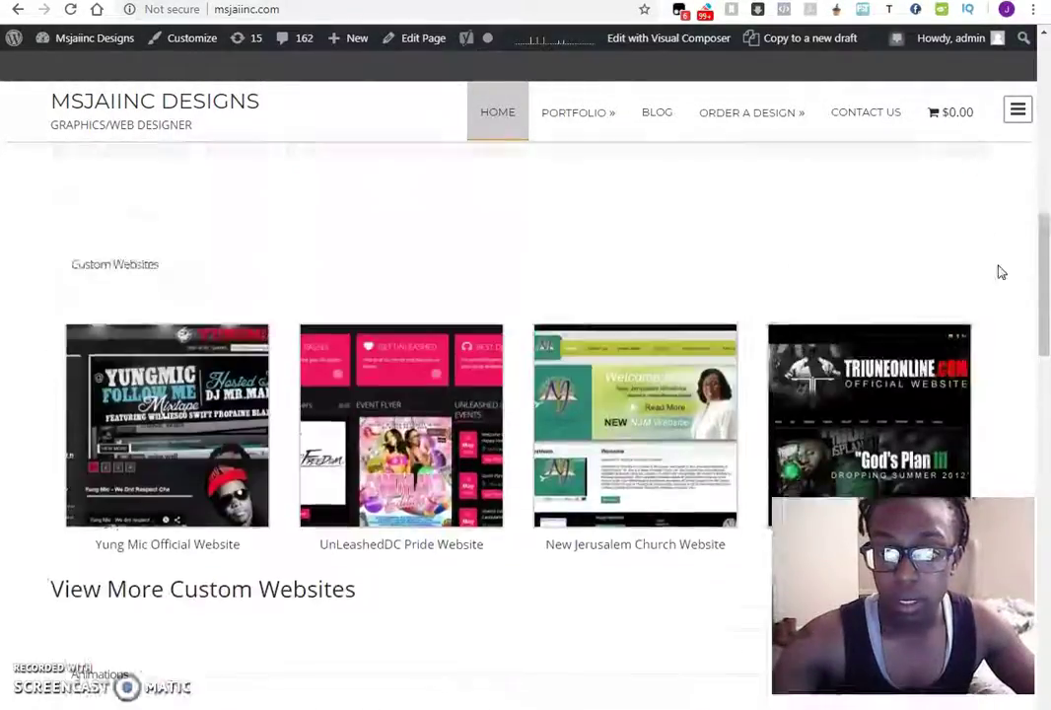
scroll(1000, 272, "up", 2)
Open the website's blog and examine its posts and the social media feeds beside them.
left_click(659, 114)
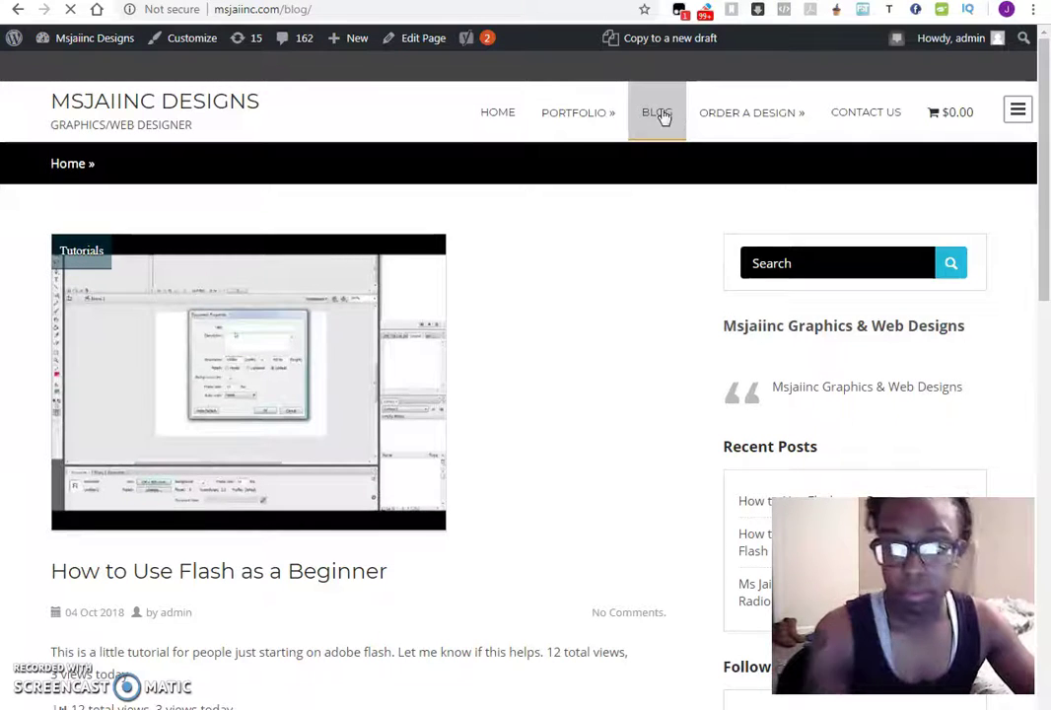
scroll(685, 286, "down", 3)
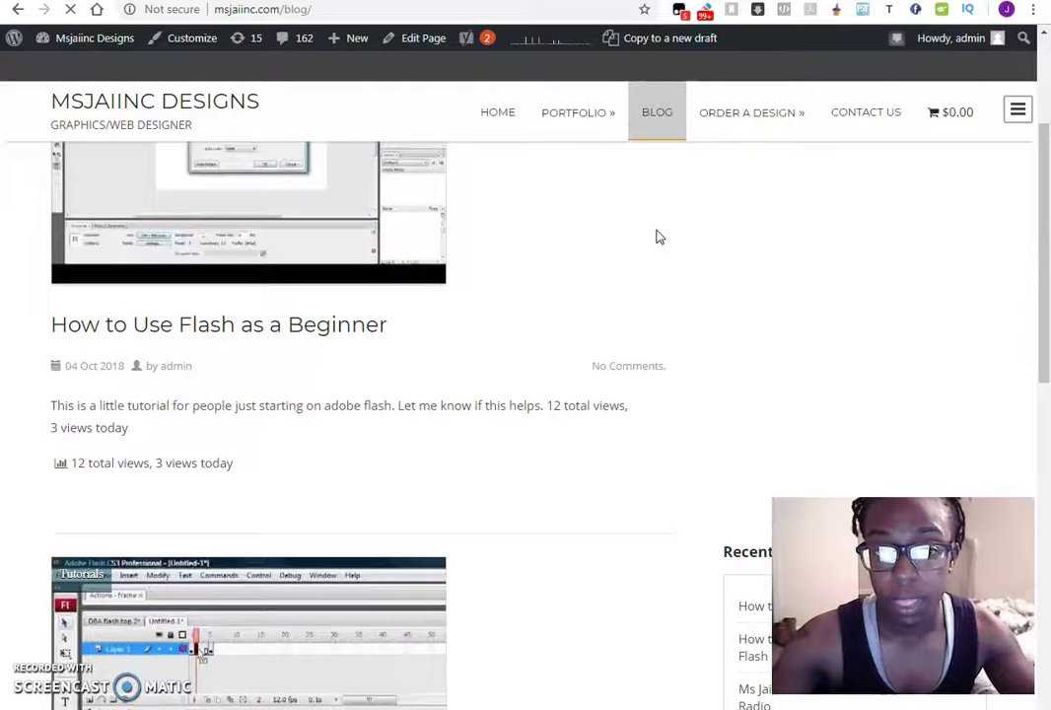
scroll(692, 265, "up", 3)
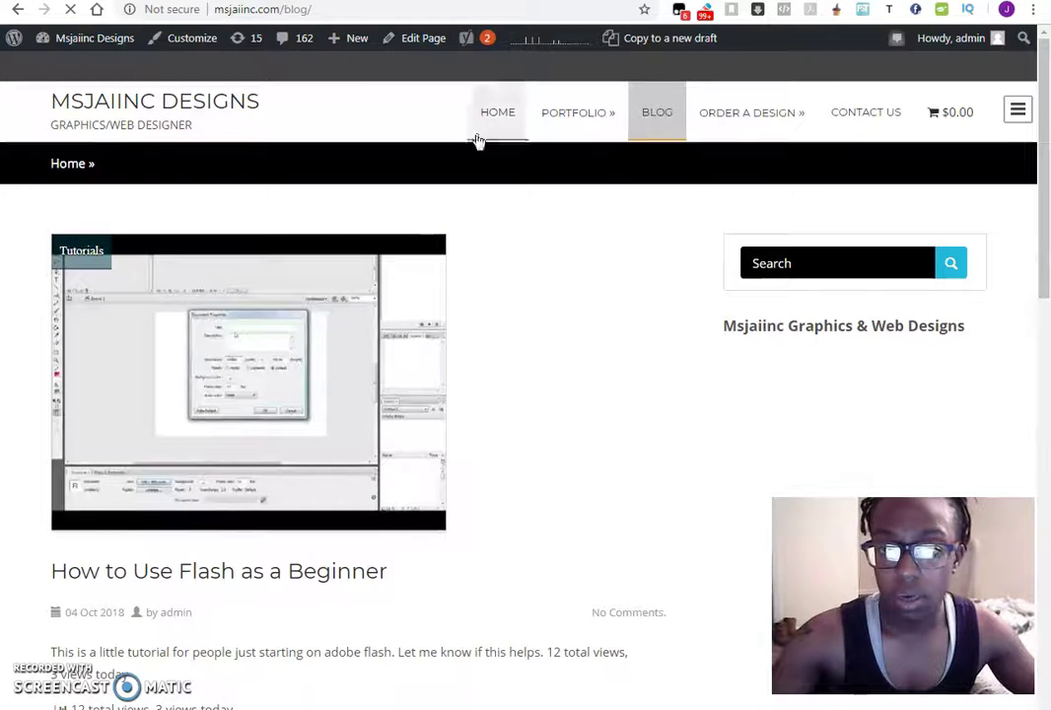
left_click_drag(1043, 168, 1043, 621)
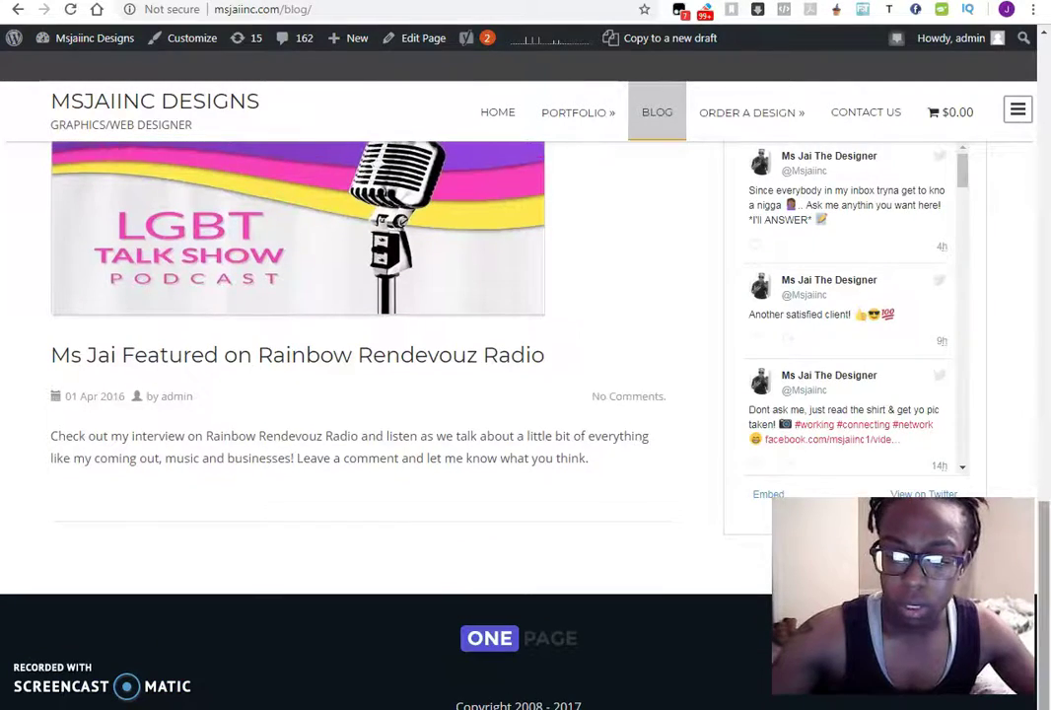
scroll(1047, 666, "up", 6)
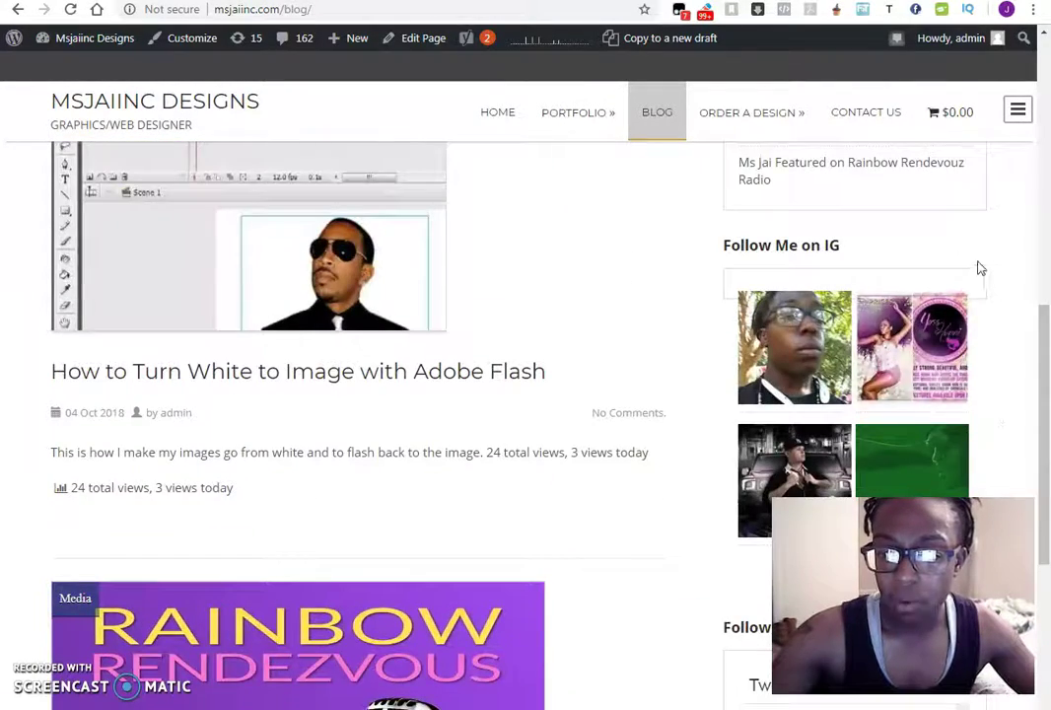
scroll(986, 286, "down", 3)
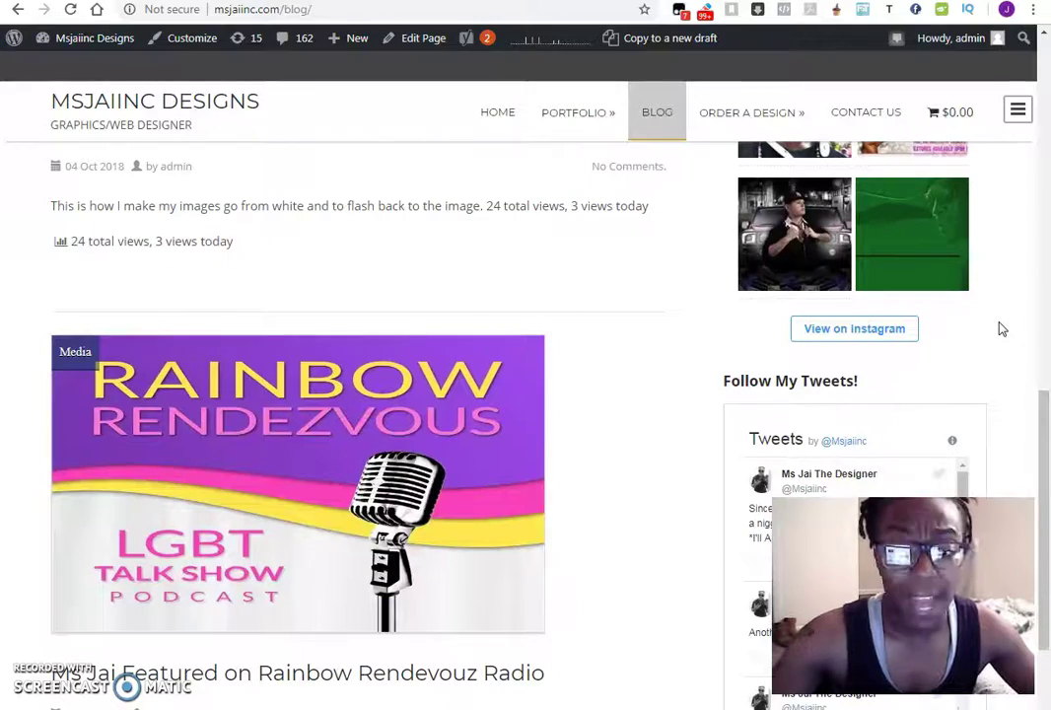
left_click_drag(1045, 425, 1045, 533)
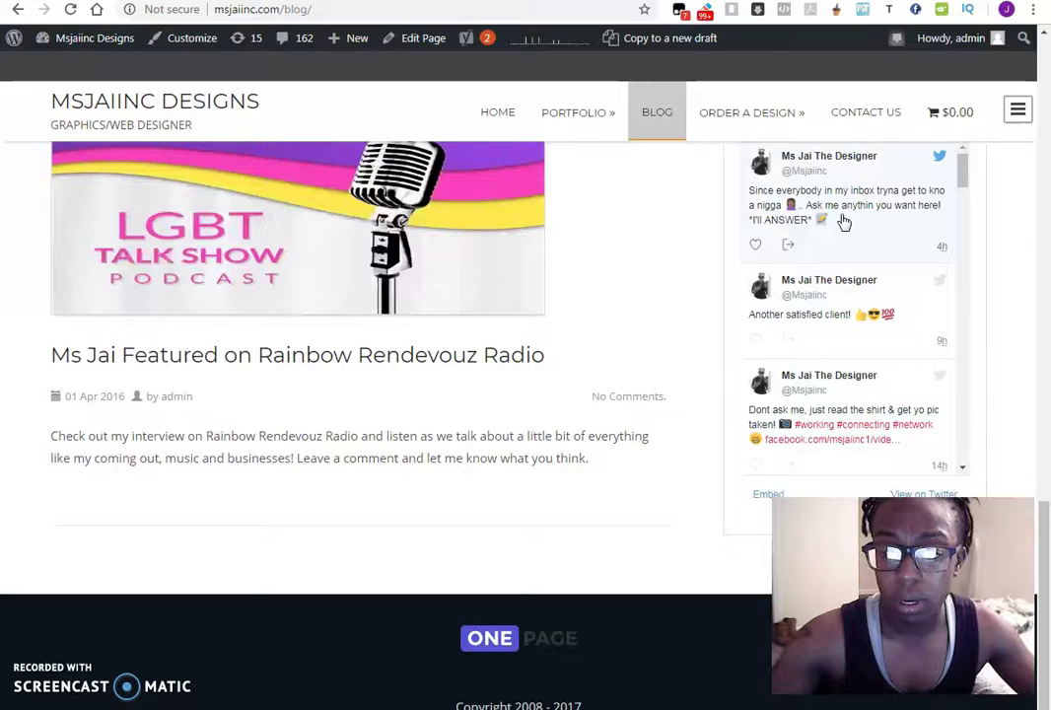
scroll(991, 359, "up", 10)
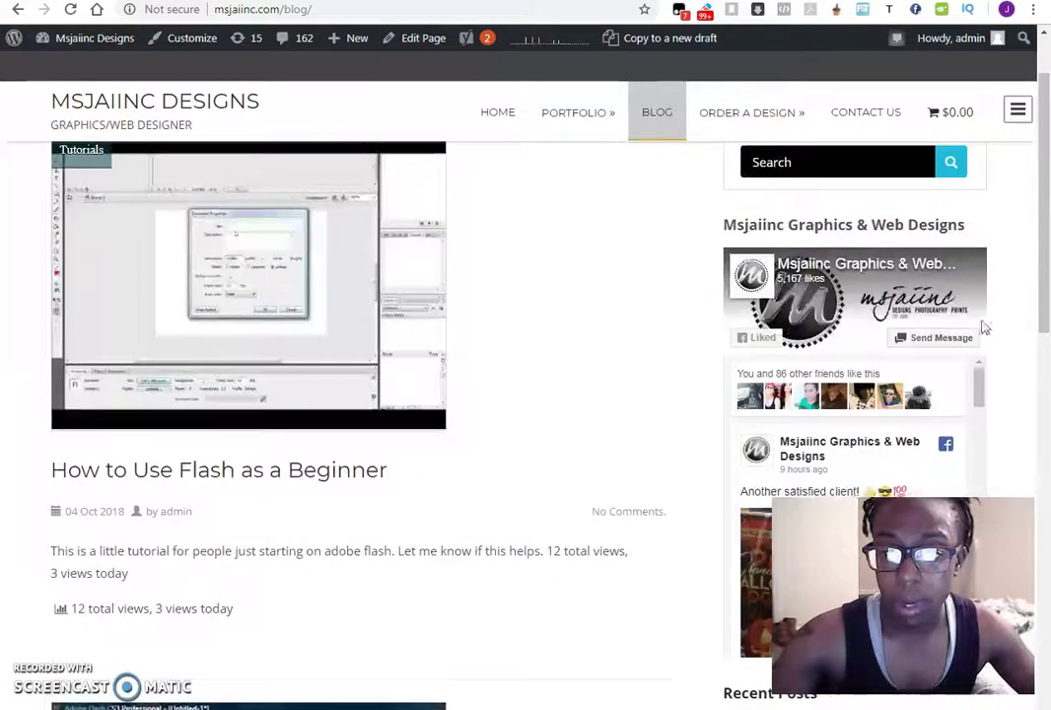
scroll(989, 296, "up", 2)
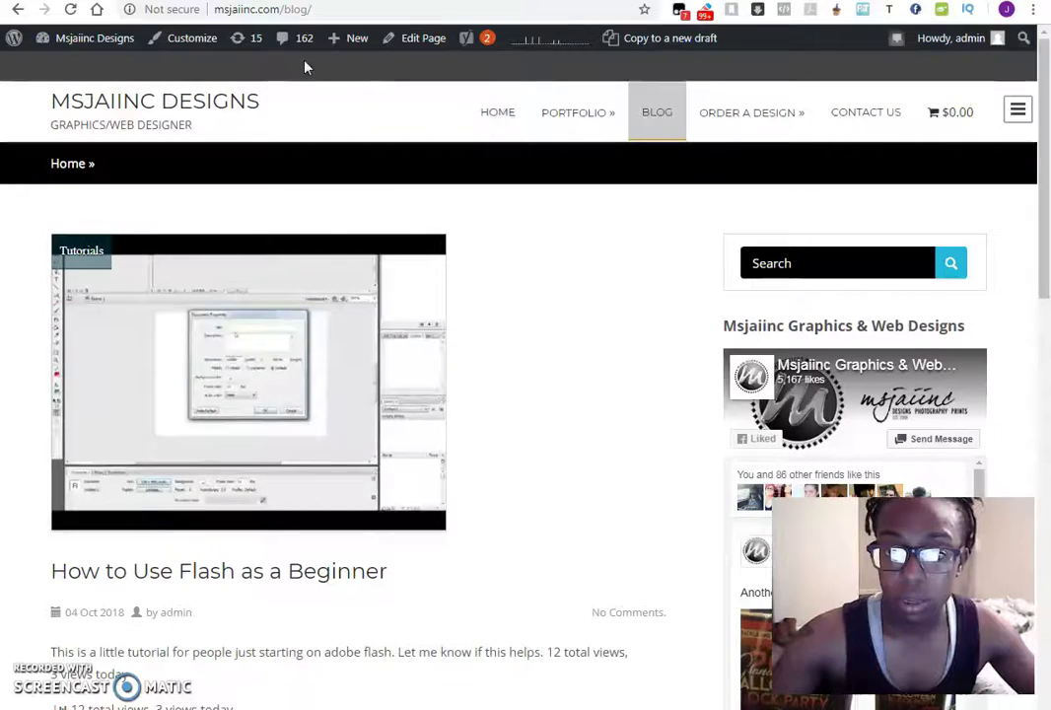
scroll(1040, 631, "down", 5)
scroll(1040, 631, "down", 7)
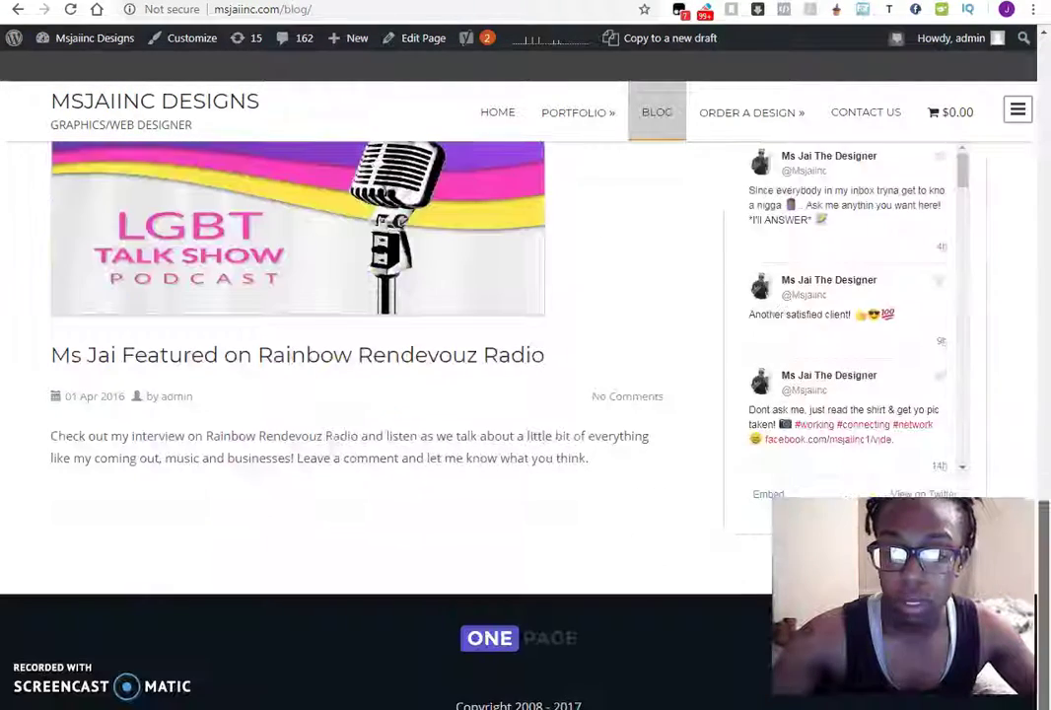
scroll(1043, 294, "up", 10)
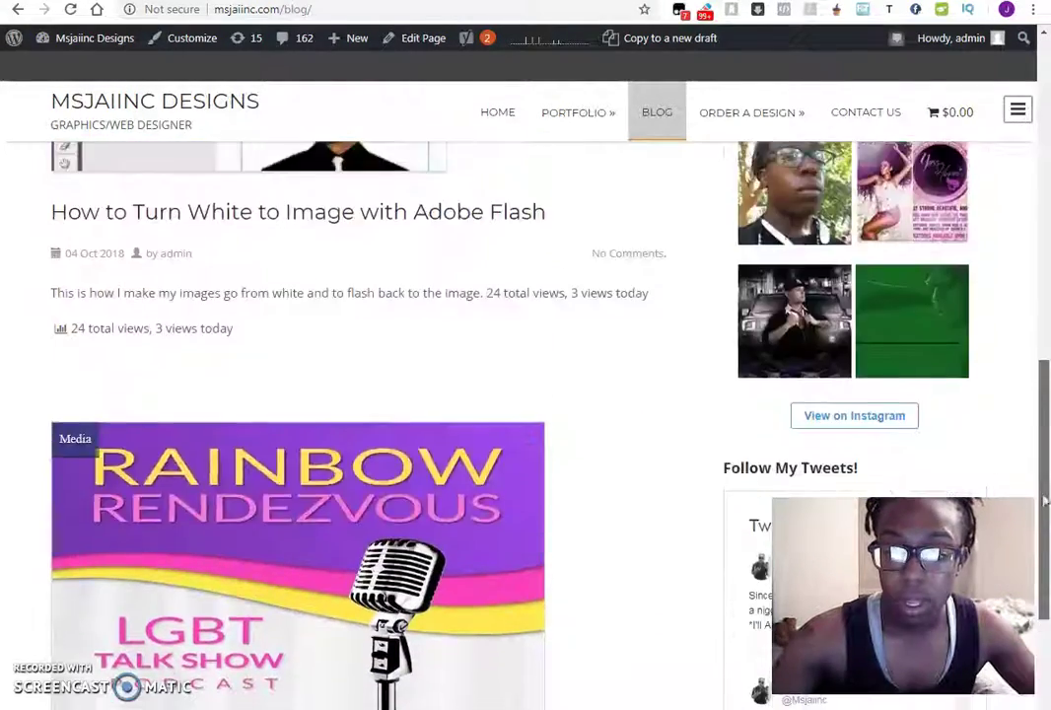
scroll(1028, 228, "up", 3)
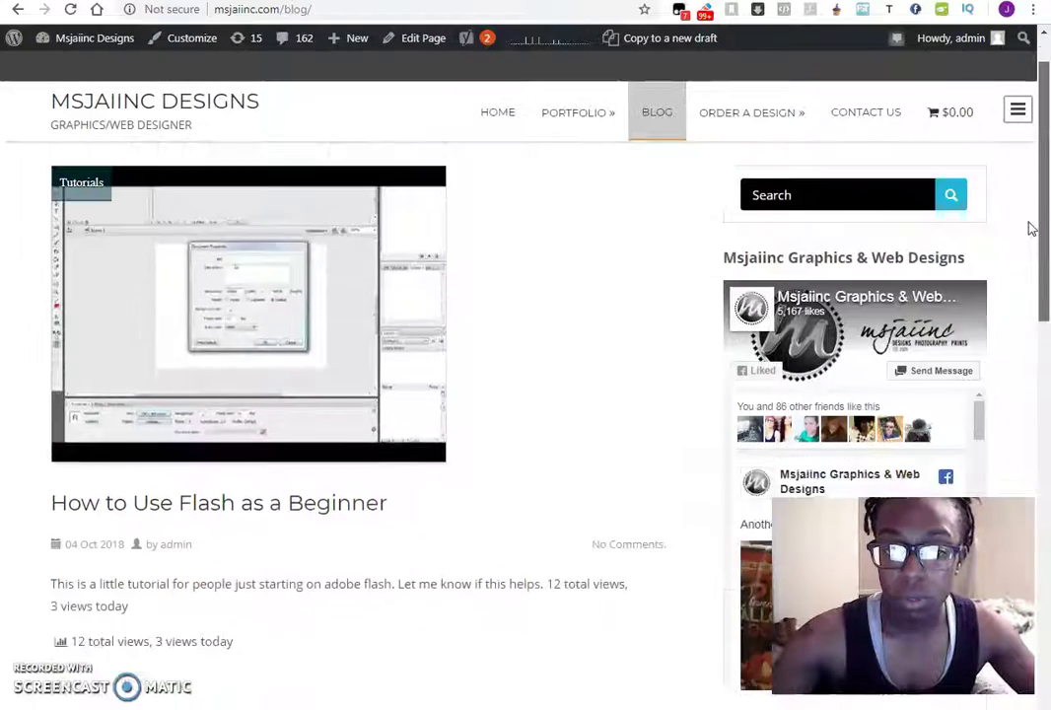
Open the blog post "How to Use Flash as a Beginner" and examine its video, share links and reply area.
left_click(260, 580)
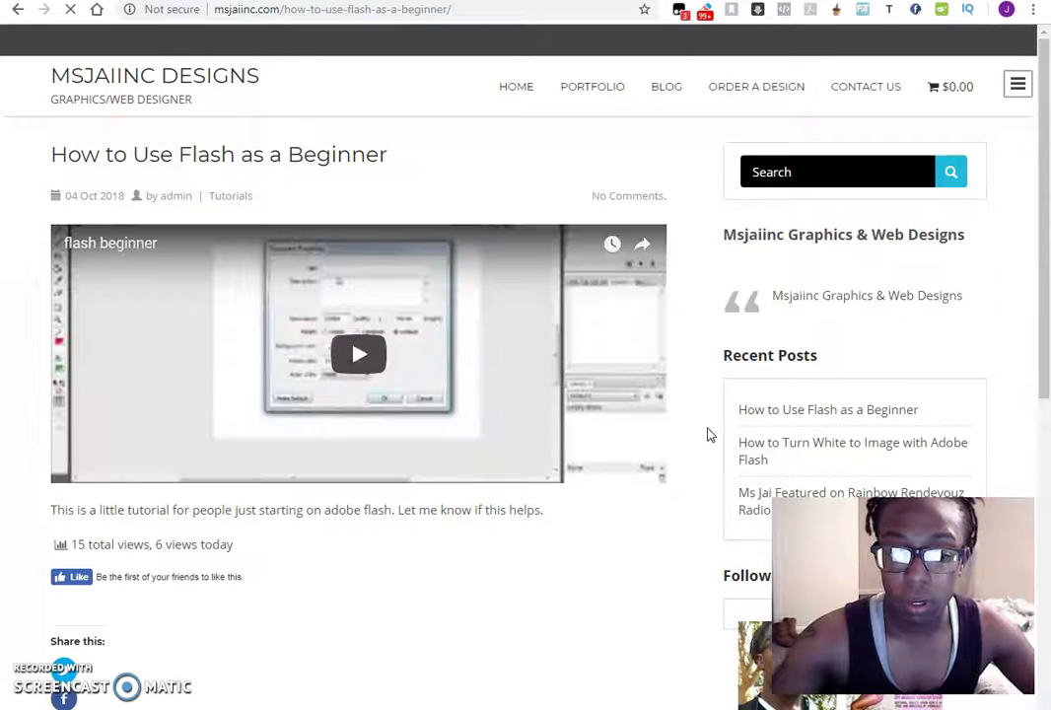
scroll(678, 493, "down", 3)
scroll(304, 481, "down", 3)
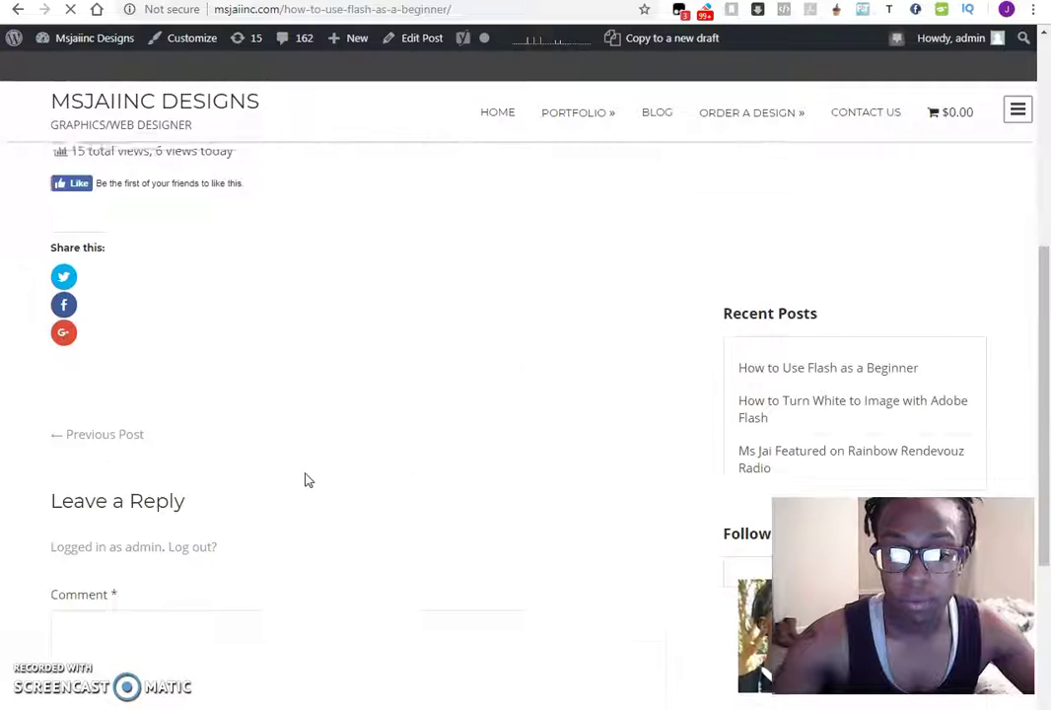
scroll(462, 583, "up", 4)
scroll(422, 597, "up", 1)
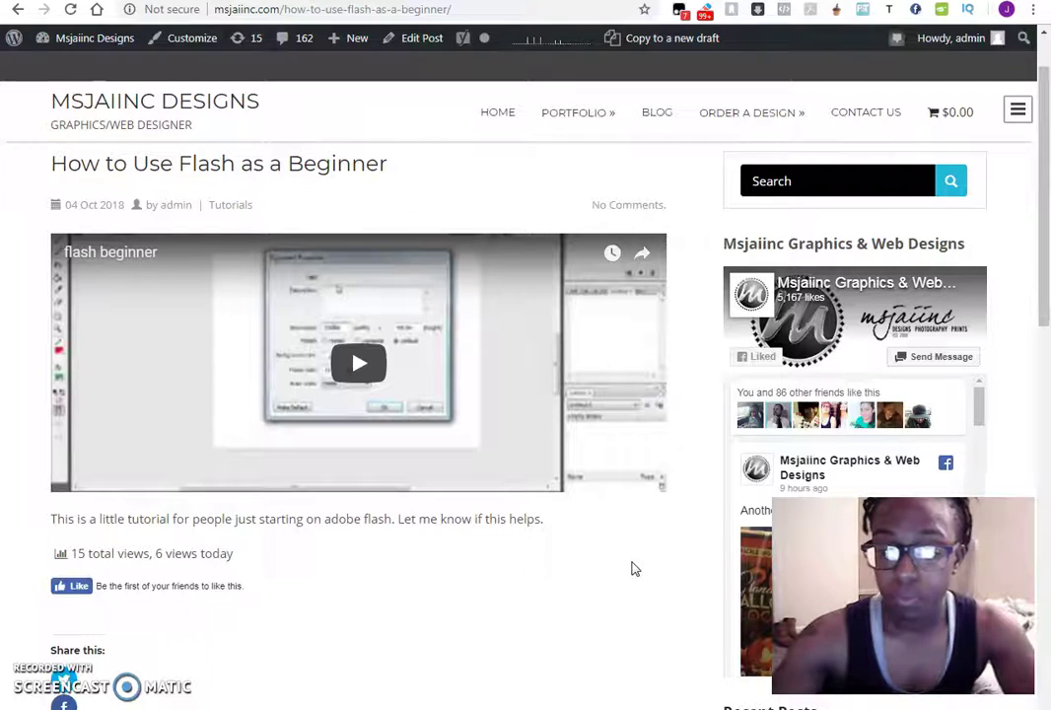
scroll(671, 567, "up", 1)
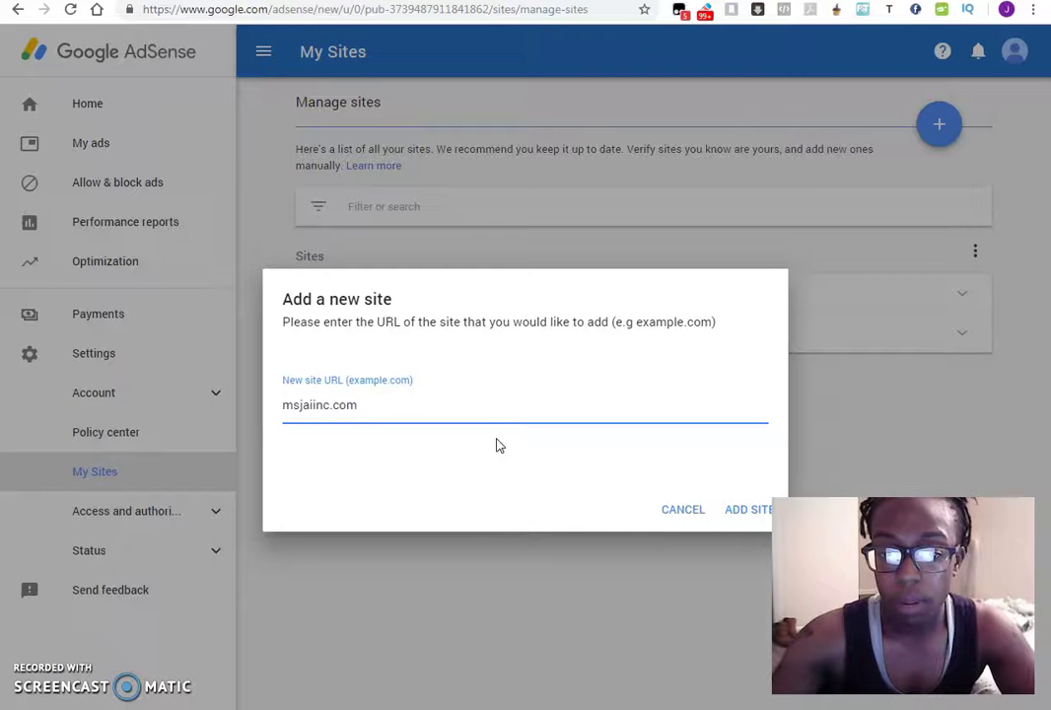
Add msjaiinc.com to the AdSense sites and check its verification status in the list.
left_click(746, 517)
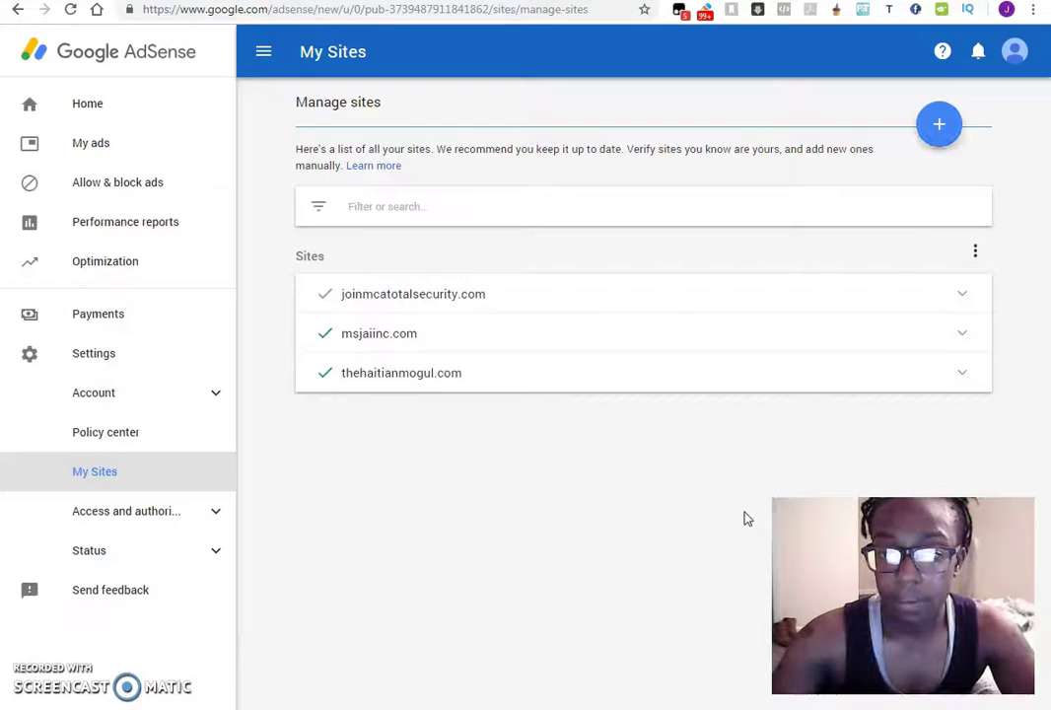
left_click(961, 334)
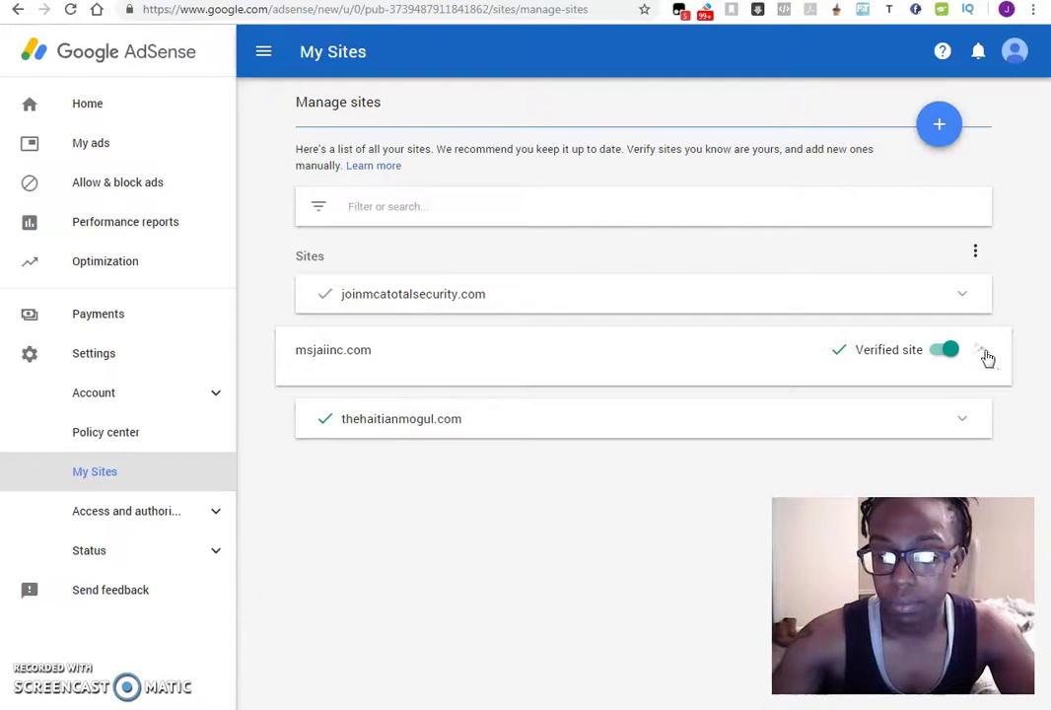
left_click(983, 353)
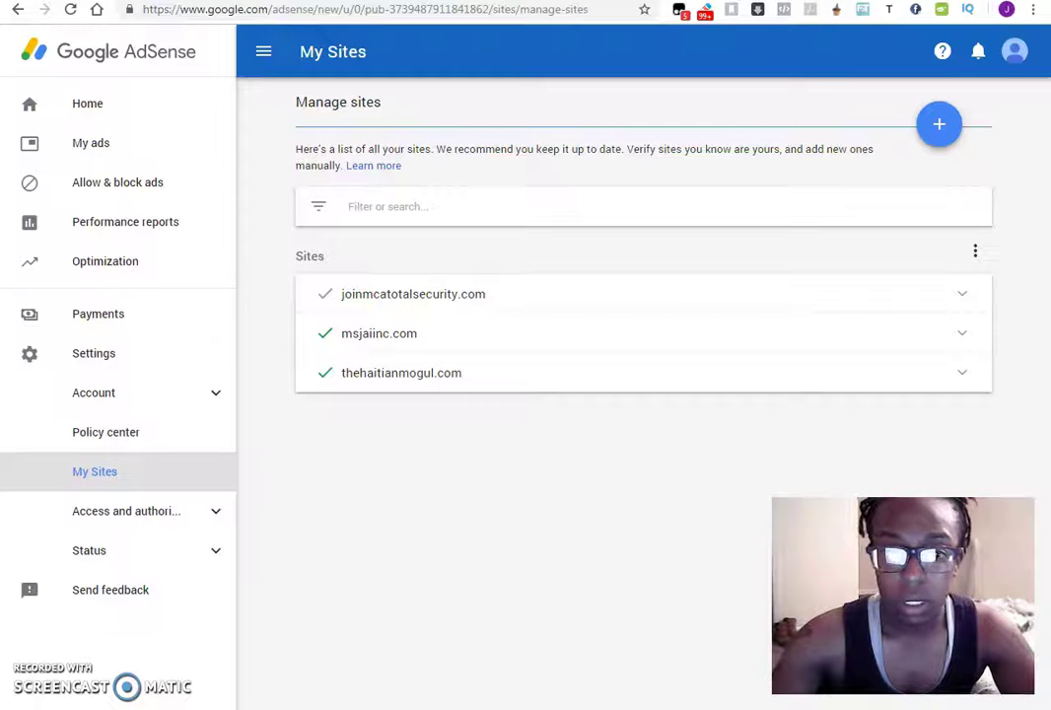
Switch to the WordPress admin of msjaiinc.com and look over the Events page editor and the available admin sections.
left_click(295, 1)
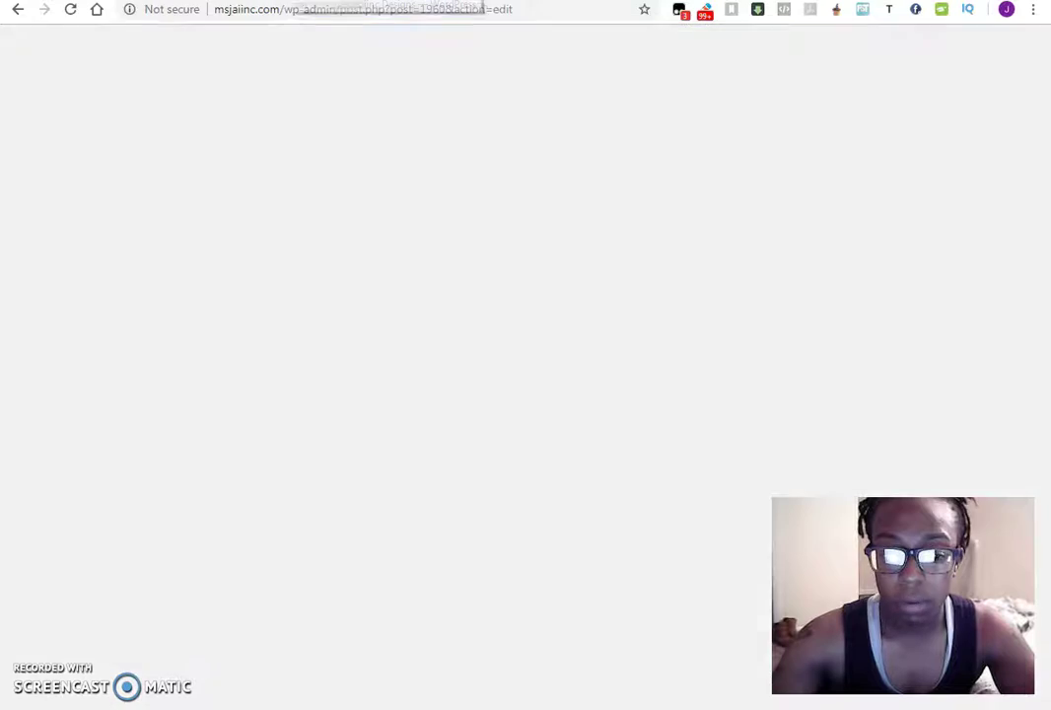
scroll(516, 277, "down", 5)
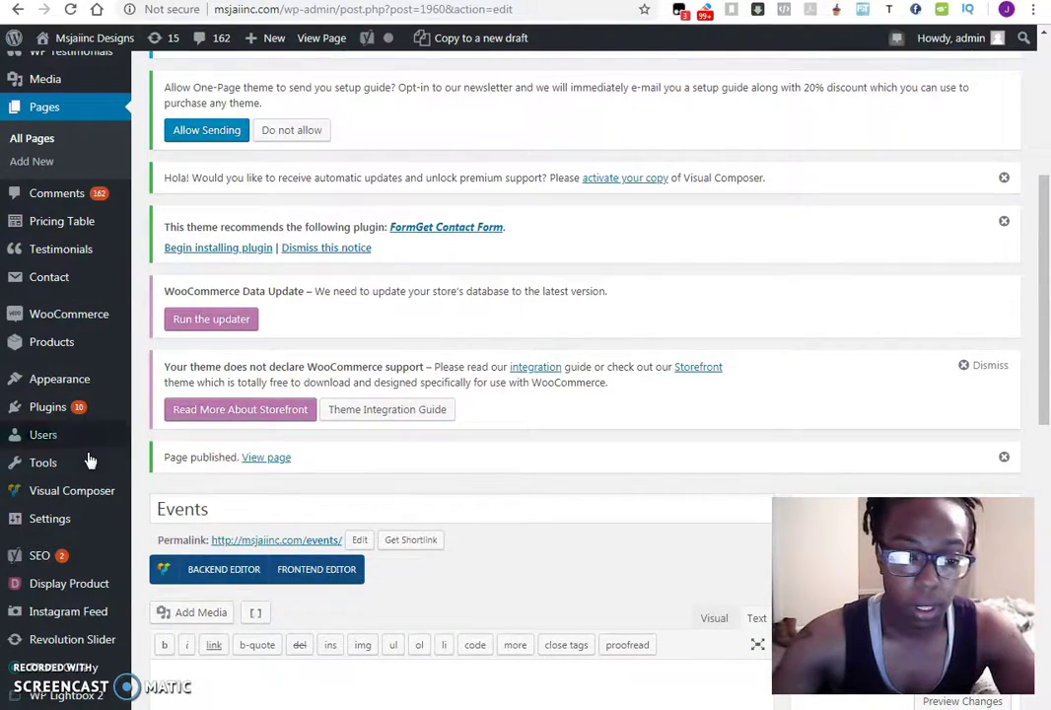
mouse_move(87, 462)
mouse_move(86, 533)
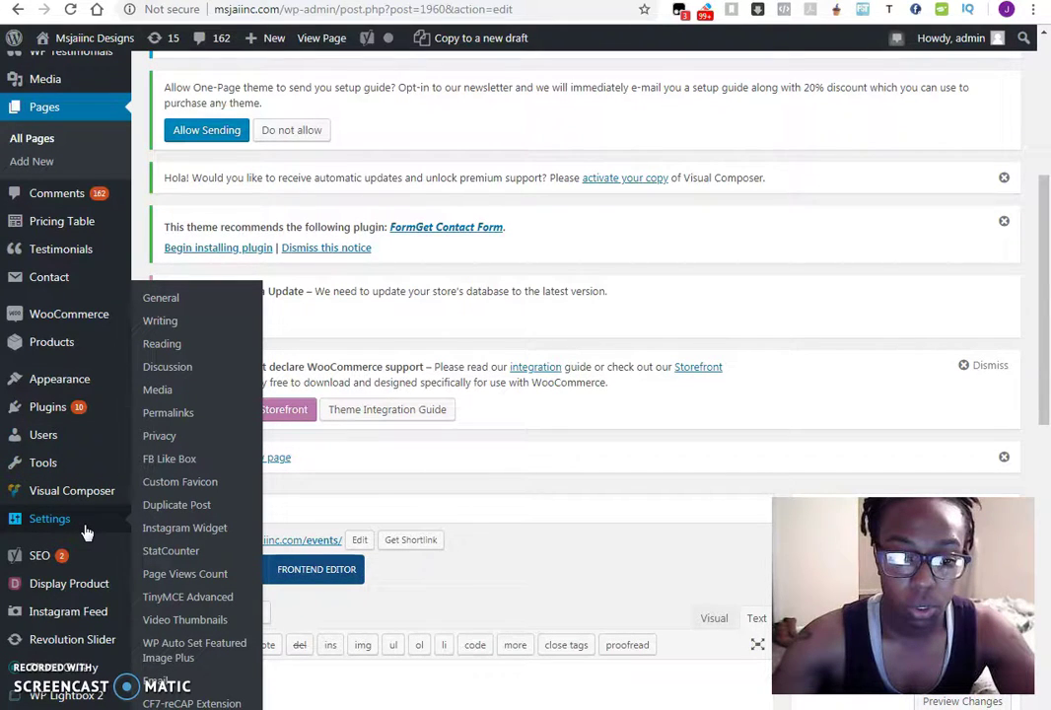
scroll(512, 286, "down", 3)
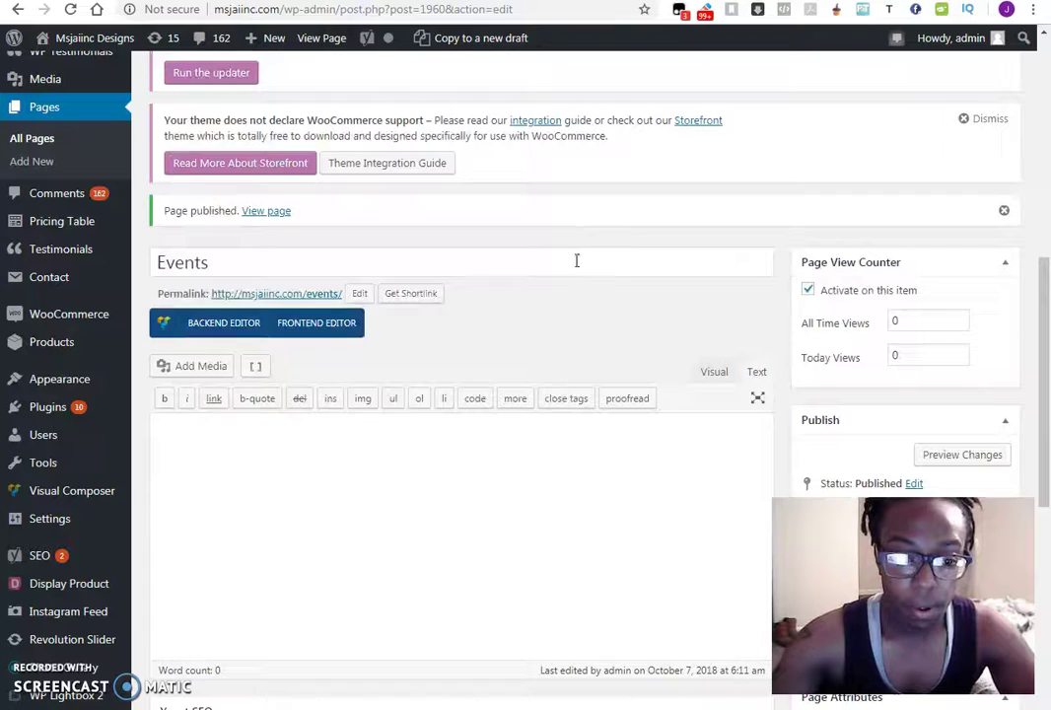
scroll(575, 272, "up", 10)
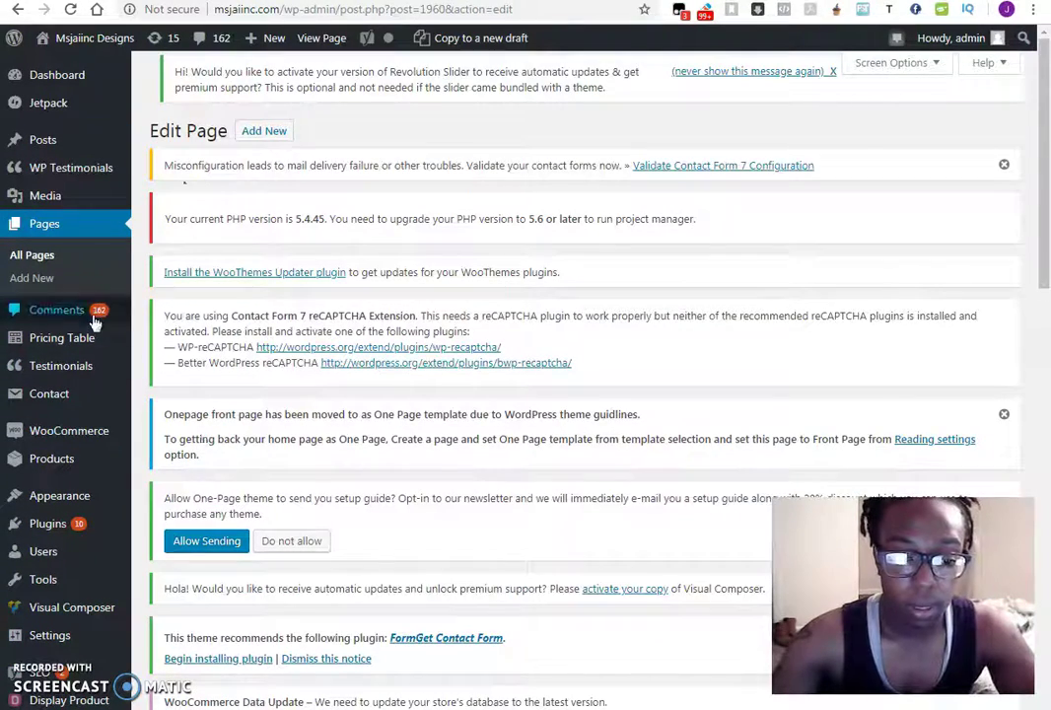
mouse_move(95, 502)
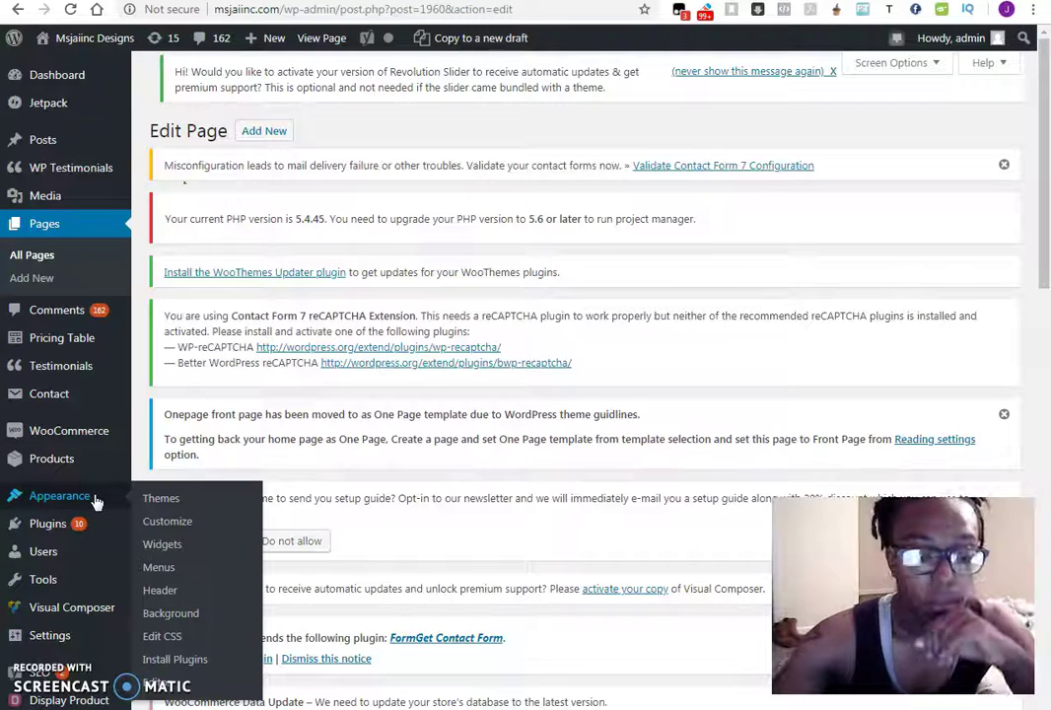
mouse_move(12, 83)
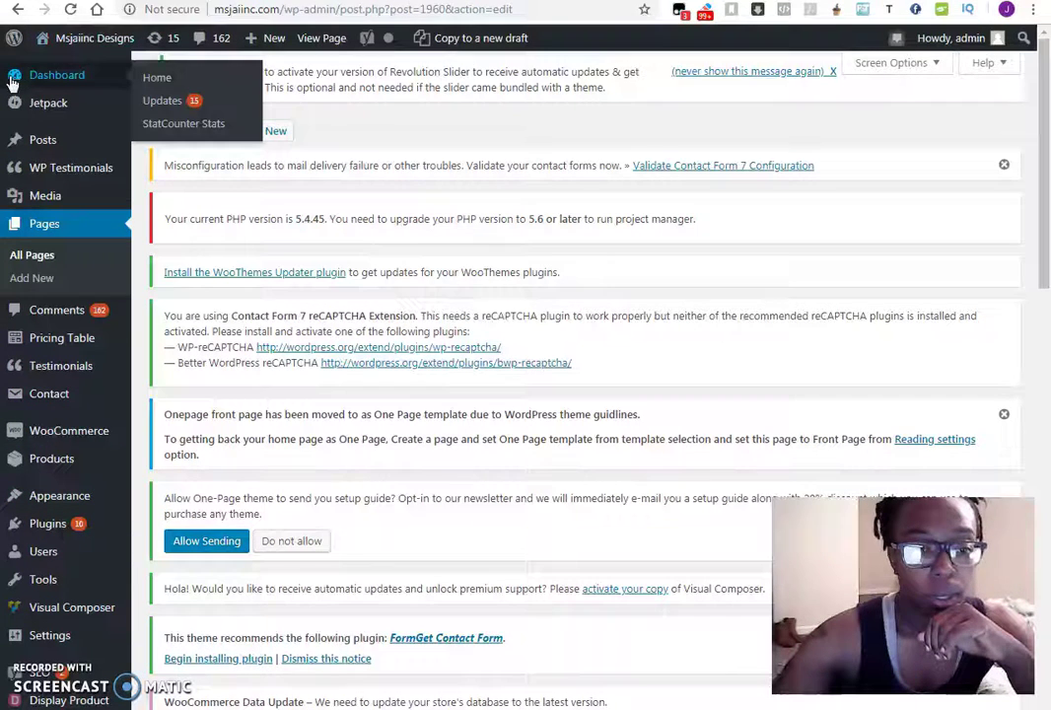
Open the WordPress dashboard and examine its site stats, recent comments, WooCommerce status and SEO overview.
left_click(61, 76)
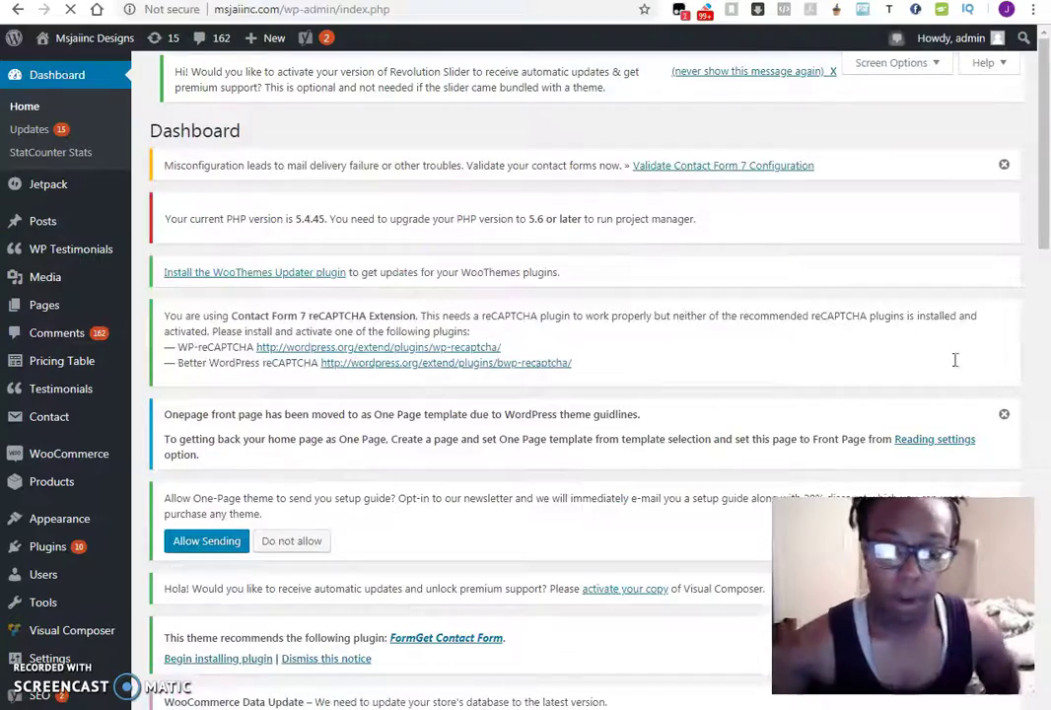
scroll(694, 246, "down", 3)
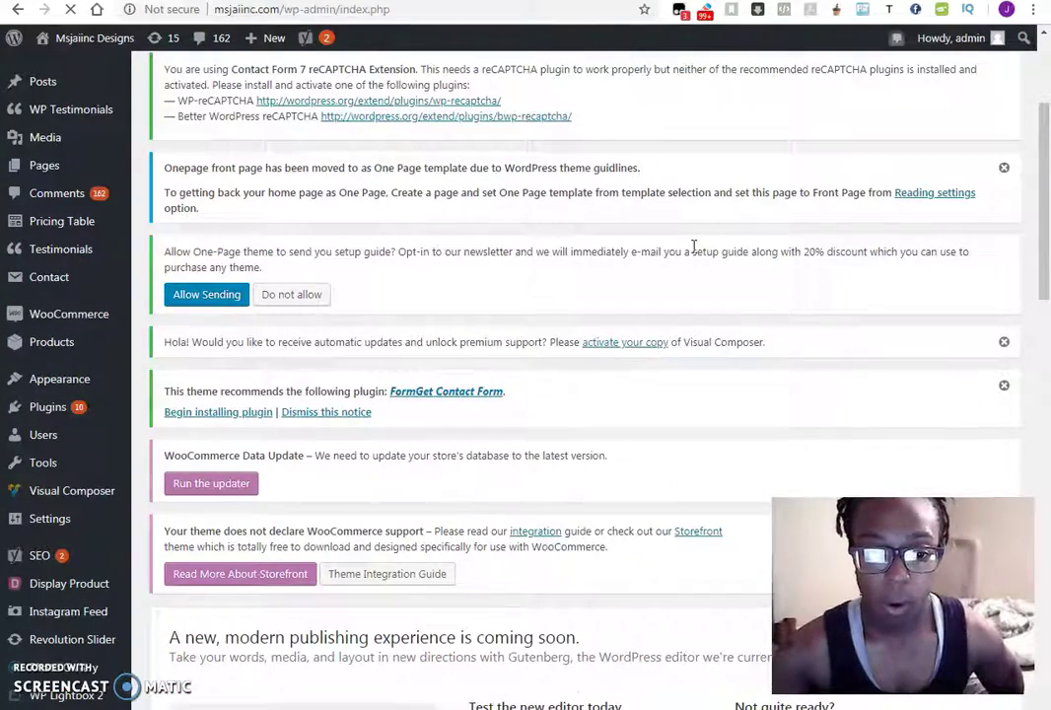
scroll(694, 246, "down", 1)
scroll(698, 253, "down", 10)
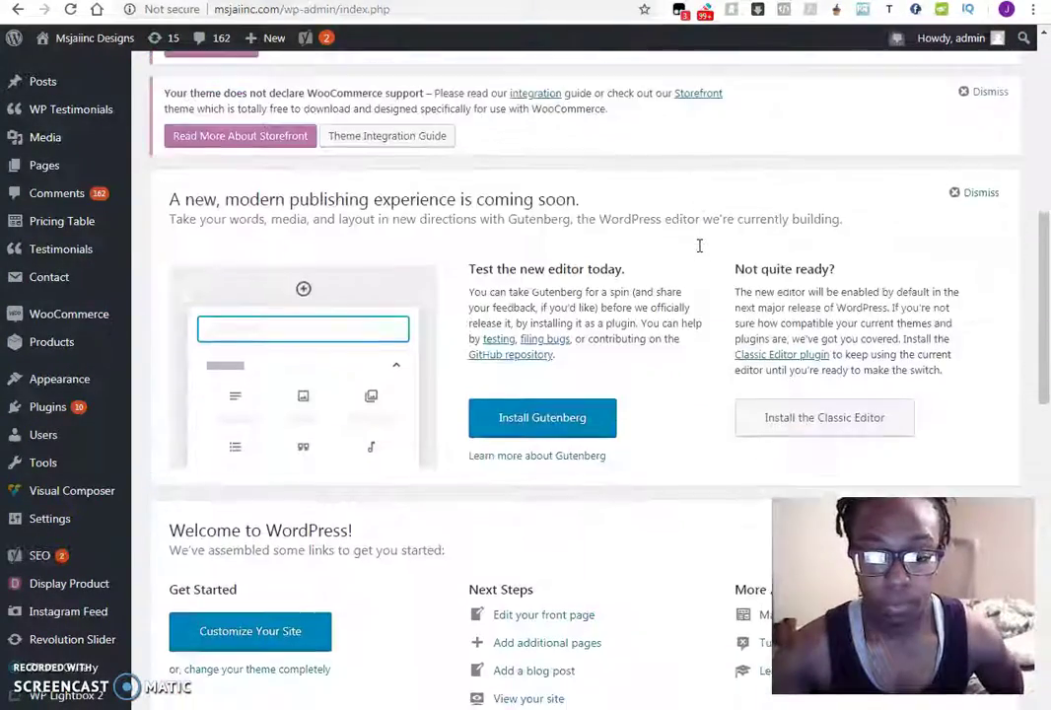
scroll(589, 345, "down", 6)
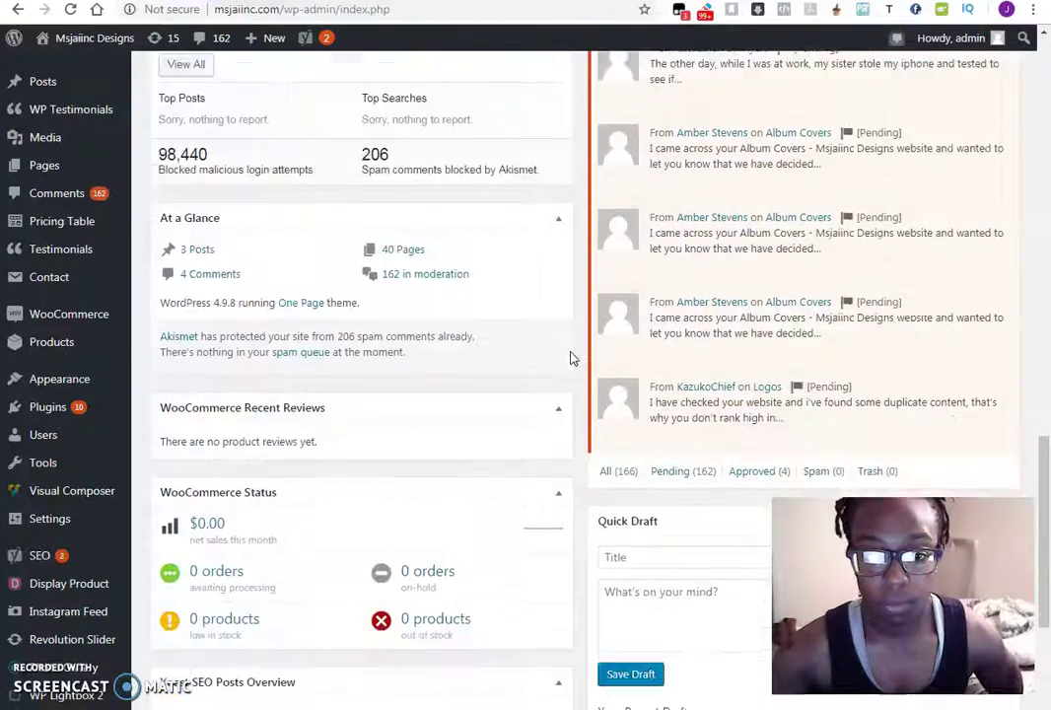
scroll(589, 347, "up", 8)
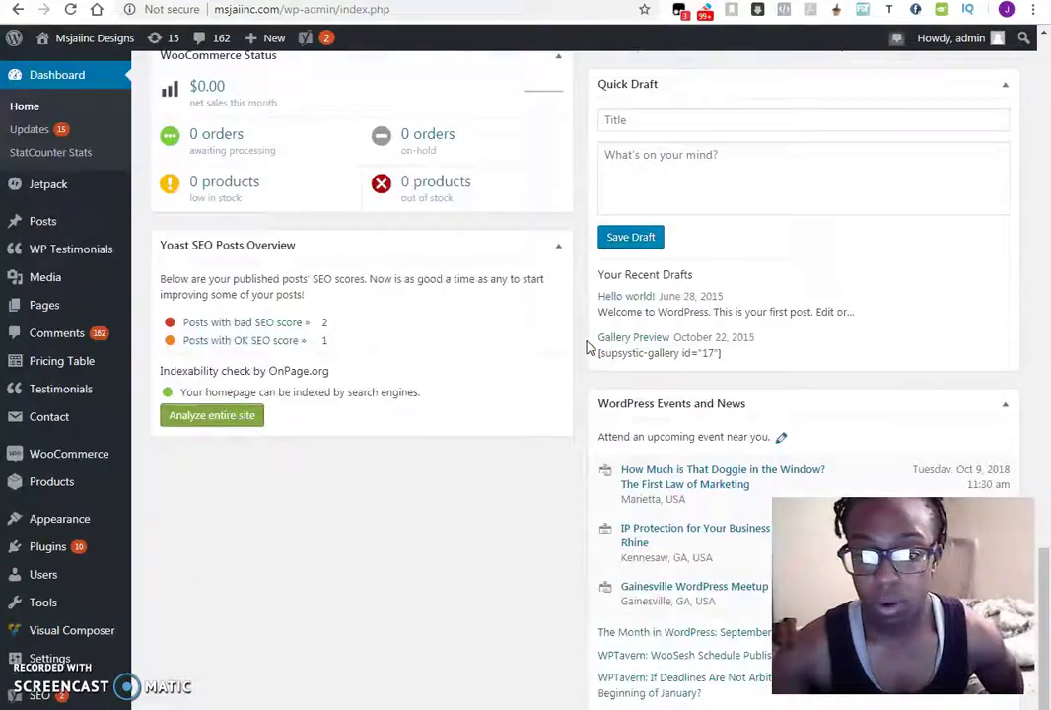
scroll(582, 375, "up", 2)
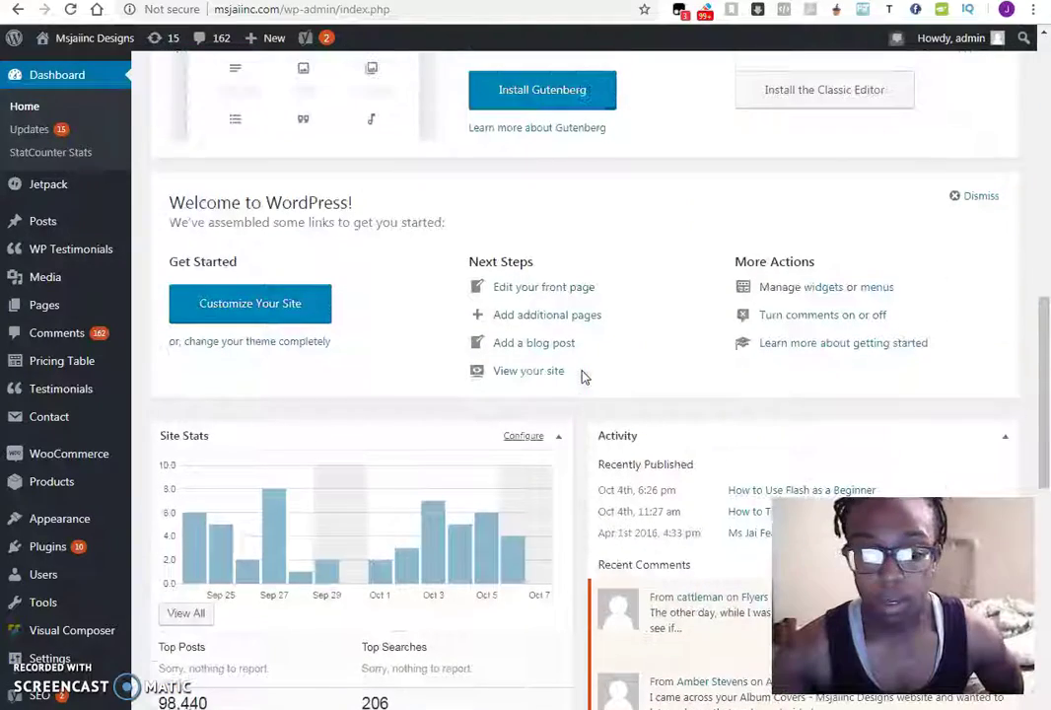
Open the installed plugins list and update the Contact Form 7 plugin.
mouse_move(37, 546)
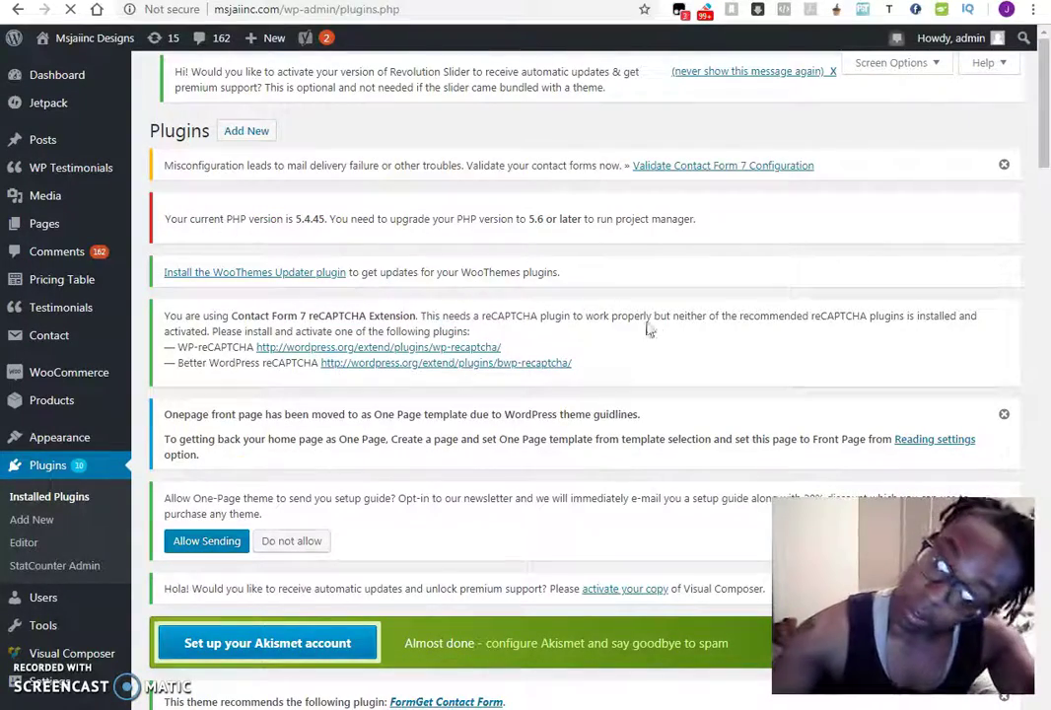
scroll(673, 312, "down", 8)
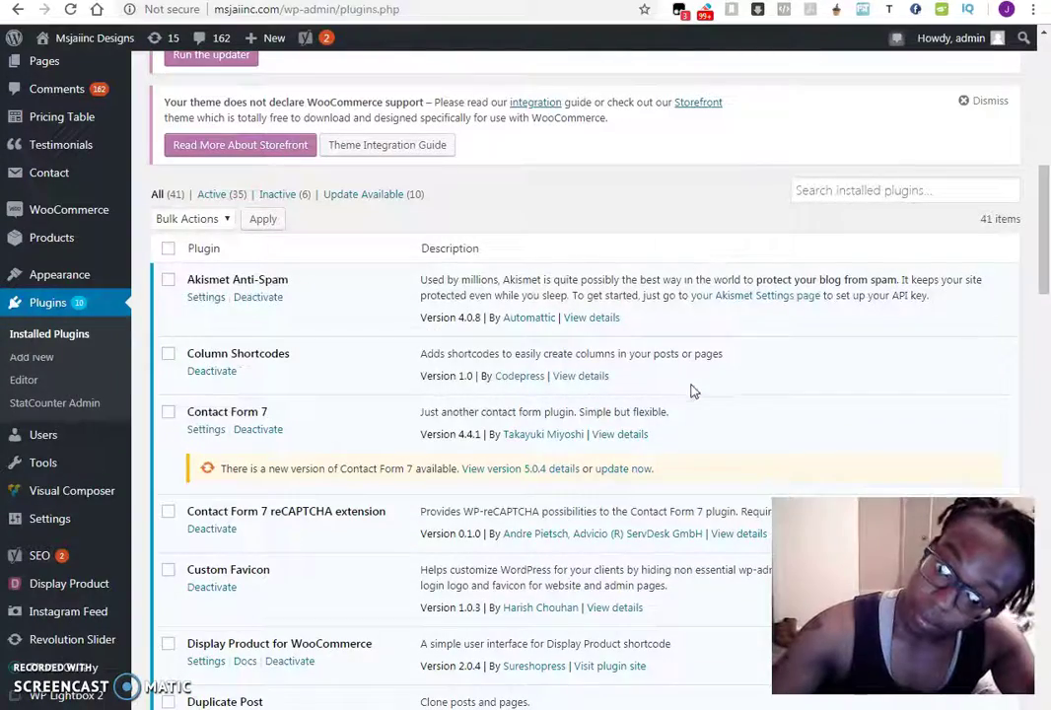
left_click(623, 468)
Update the Jetpack by WordPress.com and Really Simple CAPTCHA plugins.
scroll(705, 292, "down", 3)
scroll(705, 292, "down", 2)
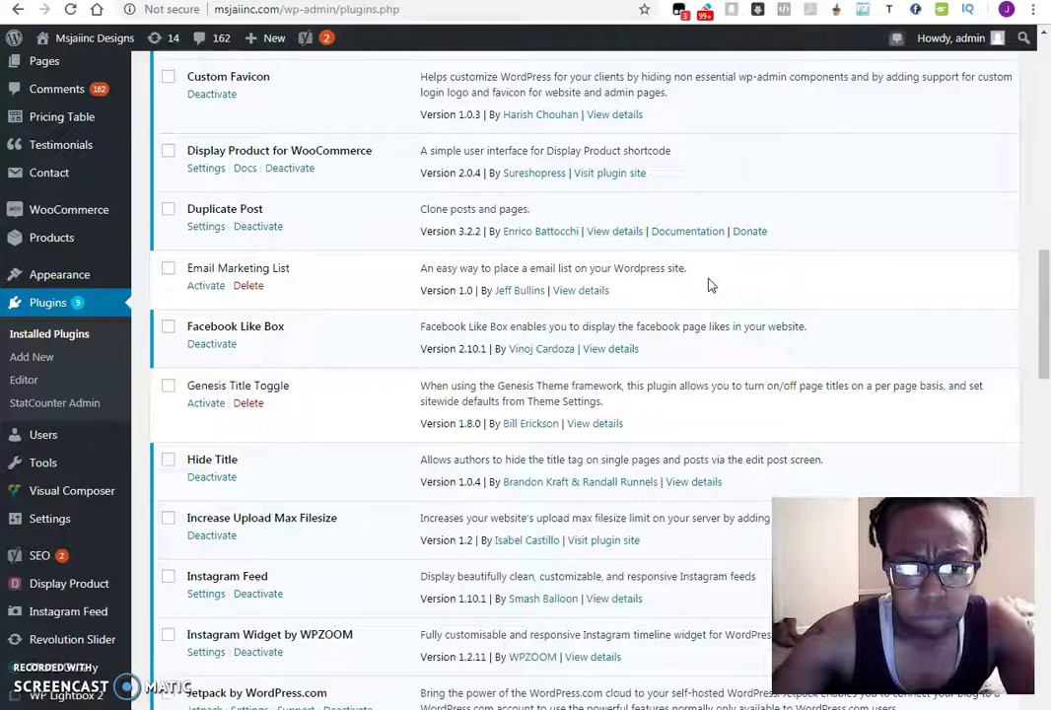
scroll(710, 285, "down", 3)
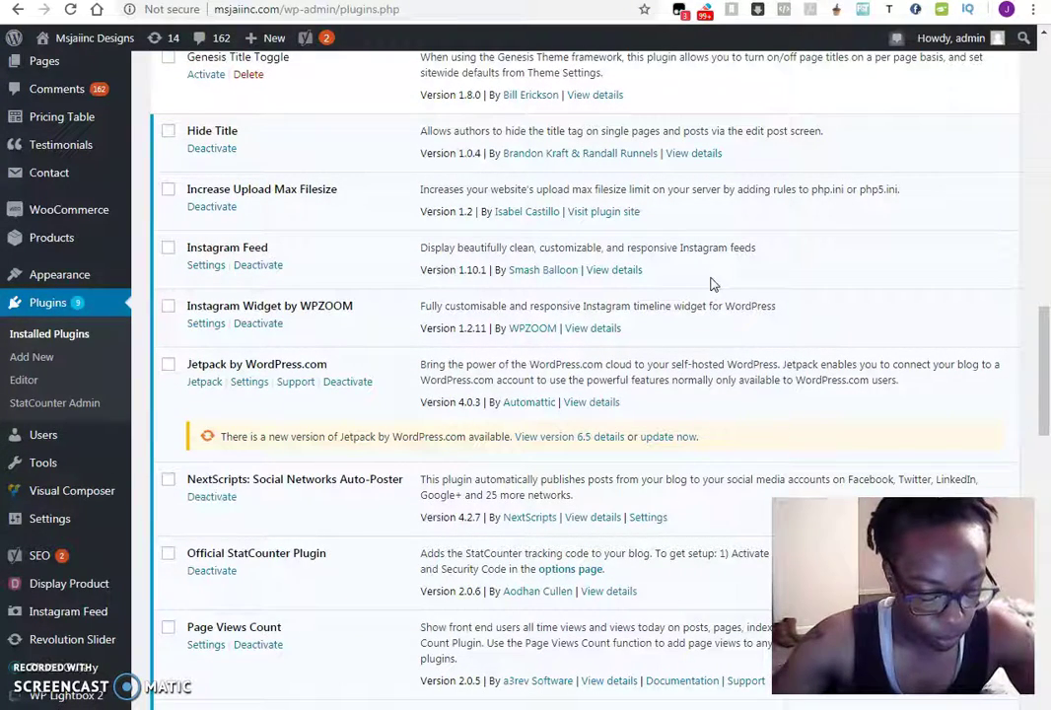
scroll(680, 286, "down", 3)
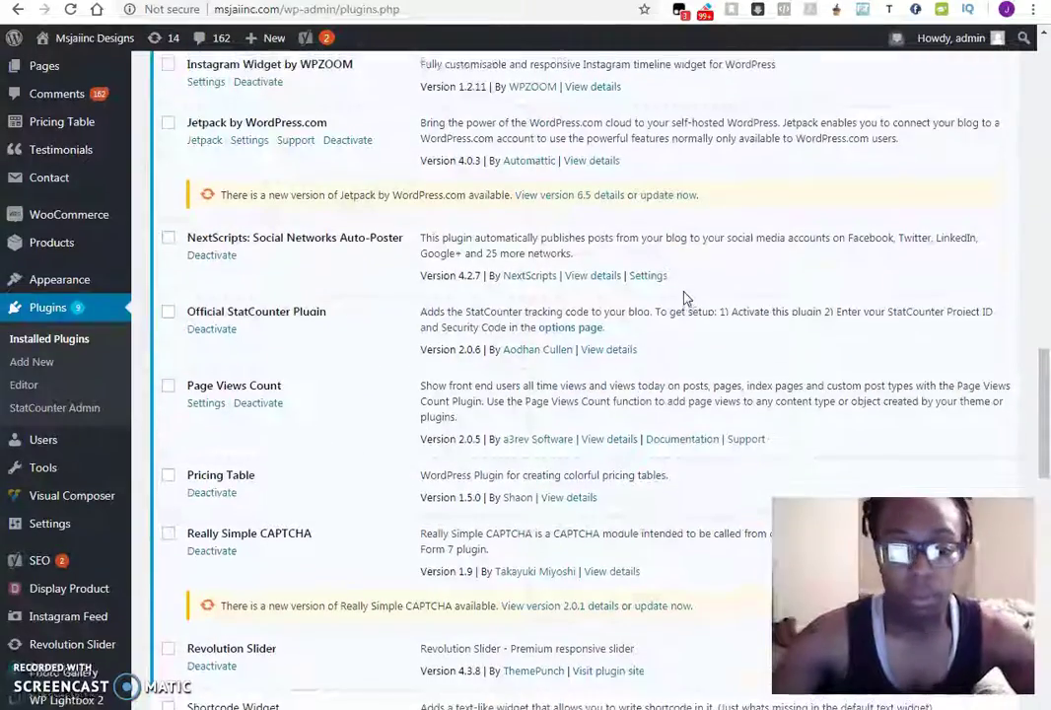
scroll(680, 291, "up", 1)
left_click(668, 272)
scroll(746, 243, "down", 2)
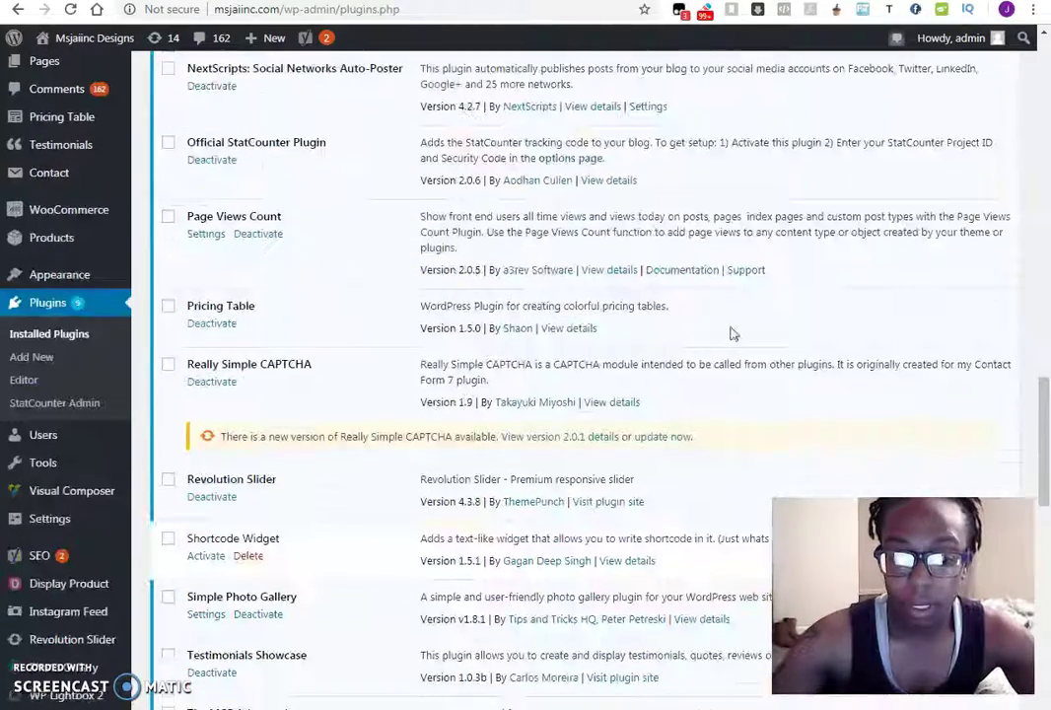
left_click(655, 436)
Update the TinyMCE Advanced, WooCommerce and WooCommerce Pay for Payment plugins.
scroll(718, 261, "down", 3)
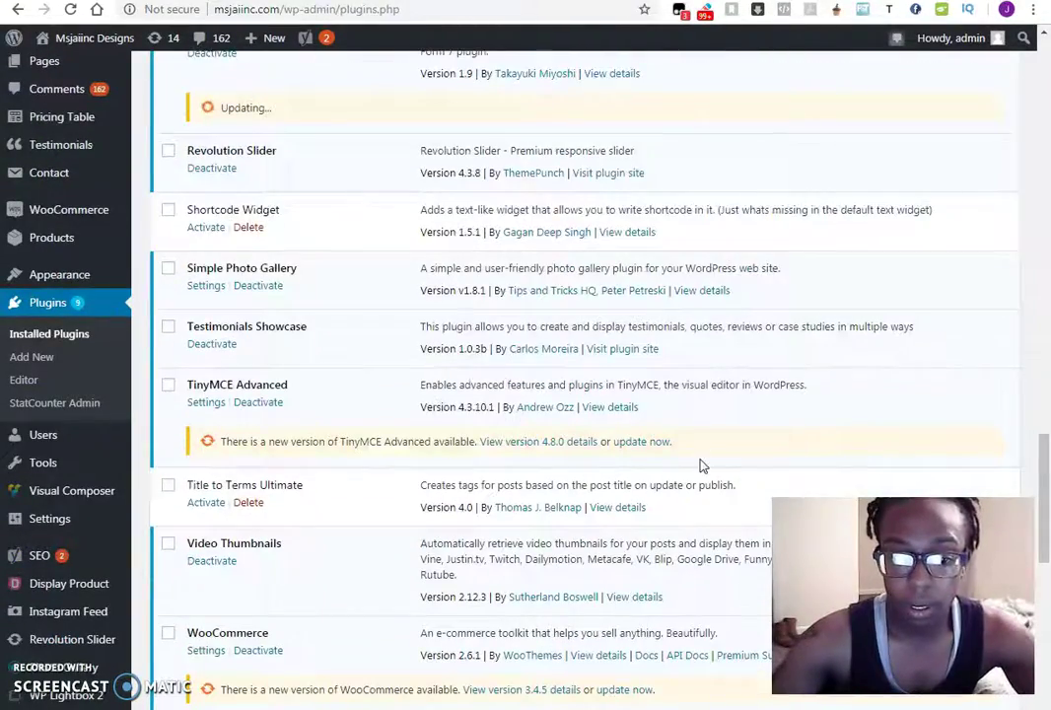
left_click(648, 445)
scroll(702, 234, "down", 3)
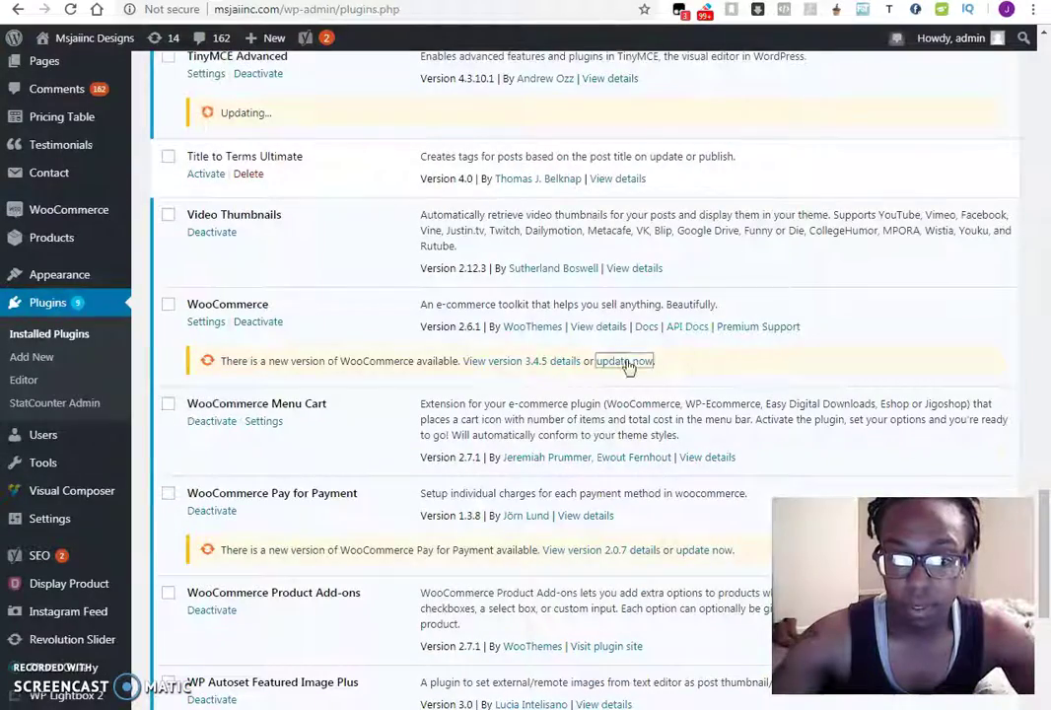
left_click(629, 363)
left_click(704, 550)
Update the WP-Mail-SMTP, WP Testimonials with rotator widget and Yoast SEO plugins, and check the update status throughout the list.
scroll(711, 410, "down", 6)
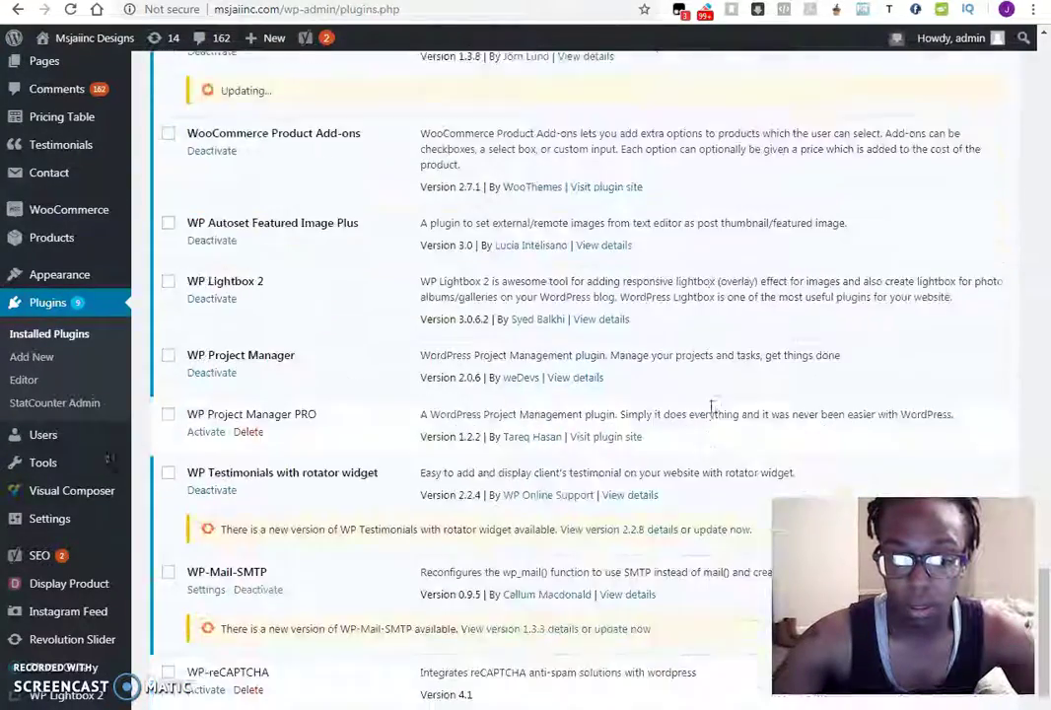
left_click(598, 349)
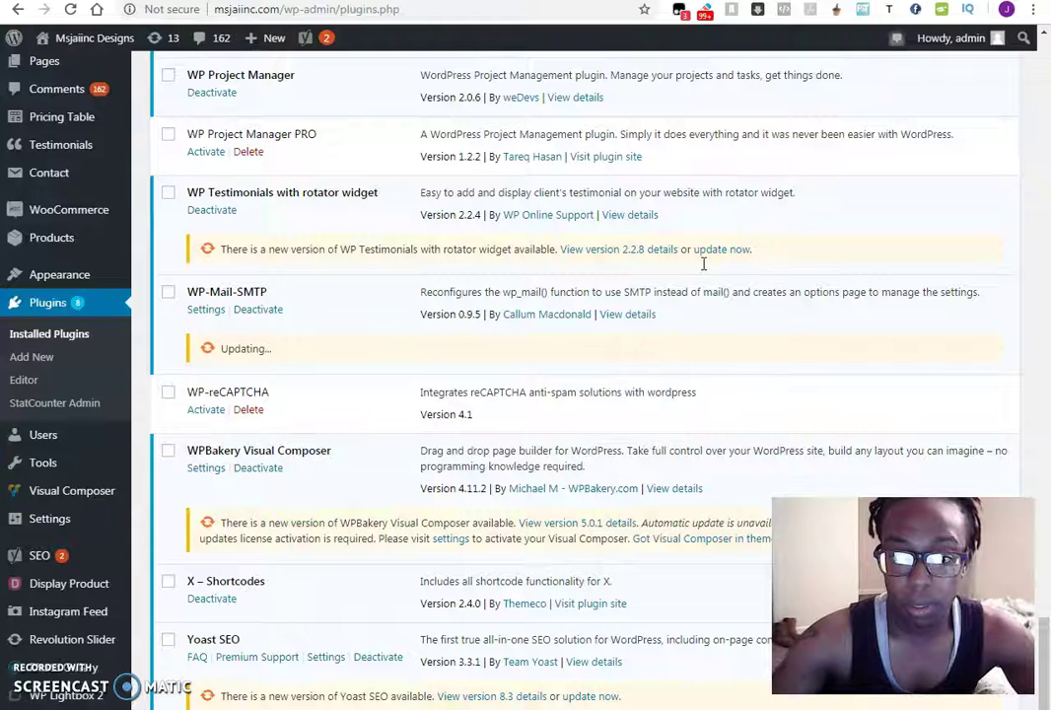
left_click(717, 250)
scroll(715, 313, "down", 1)
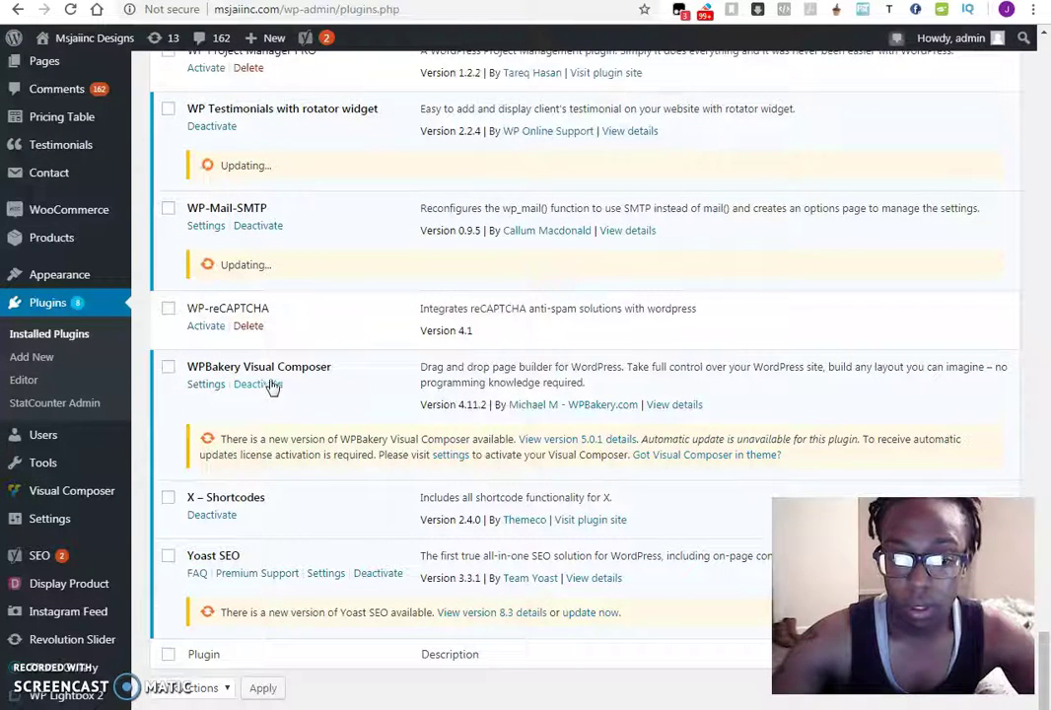
left_click(590, 614)
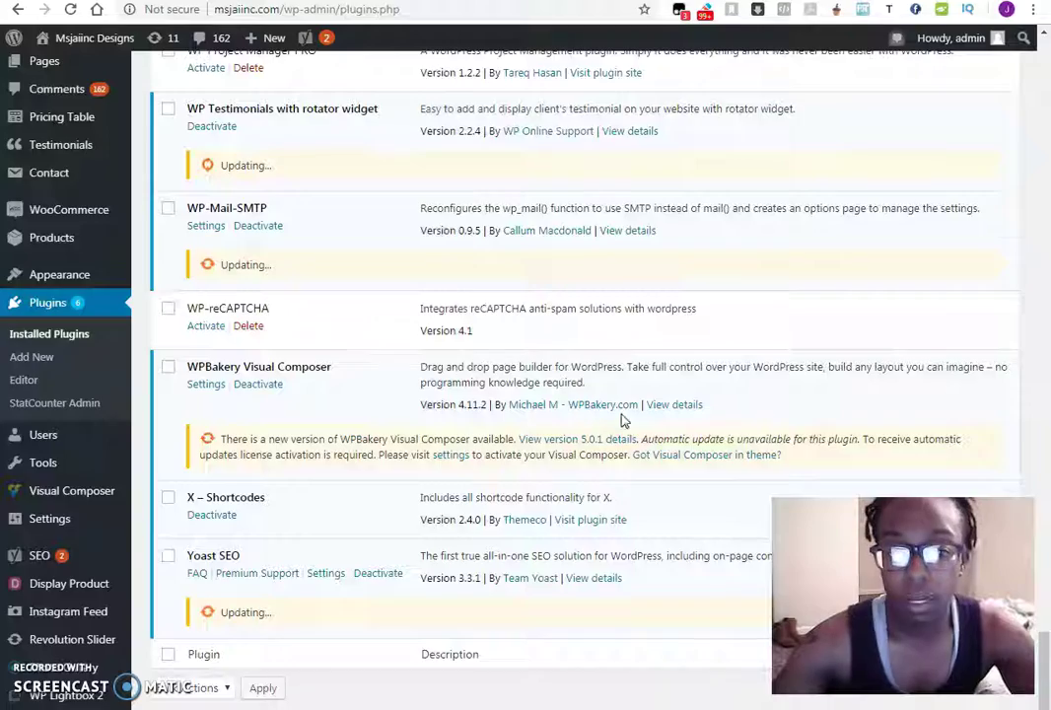
scroll(631, 444, "up", 5)
scroll(643, 398, "up", 4)
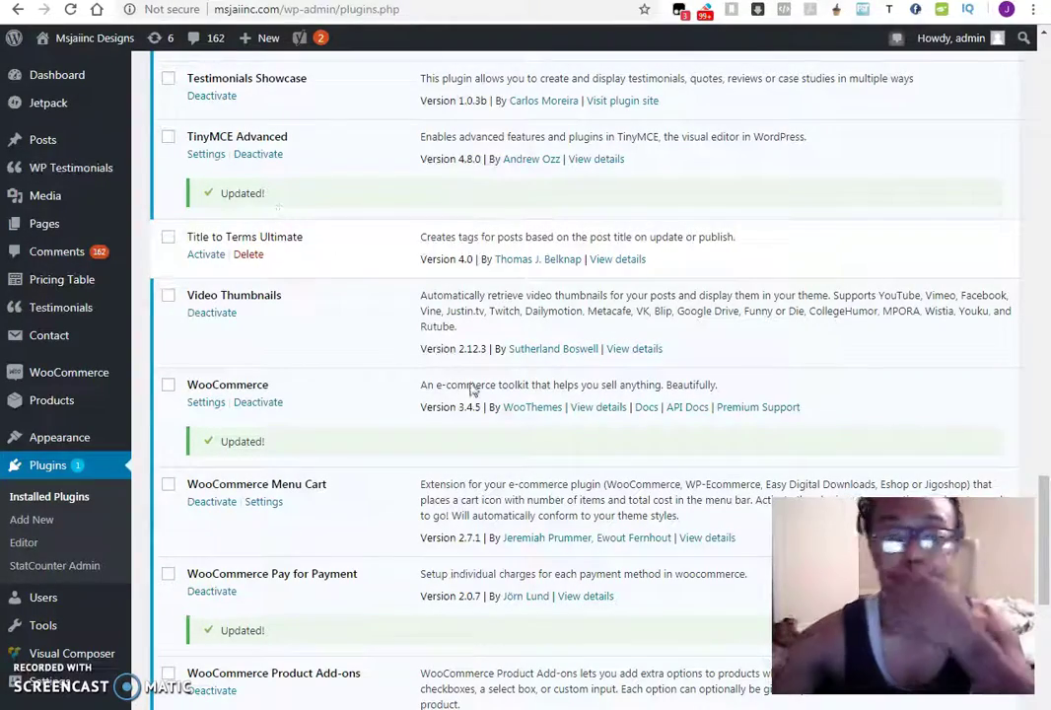
scroll(622, 333, "down", 7)
scroll(653, 316, "down", 3)
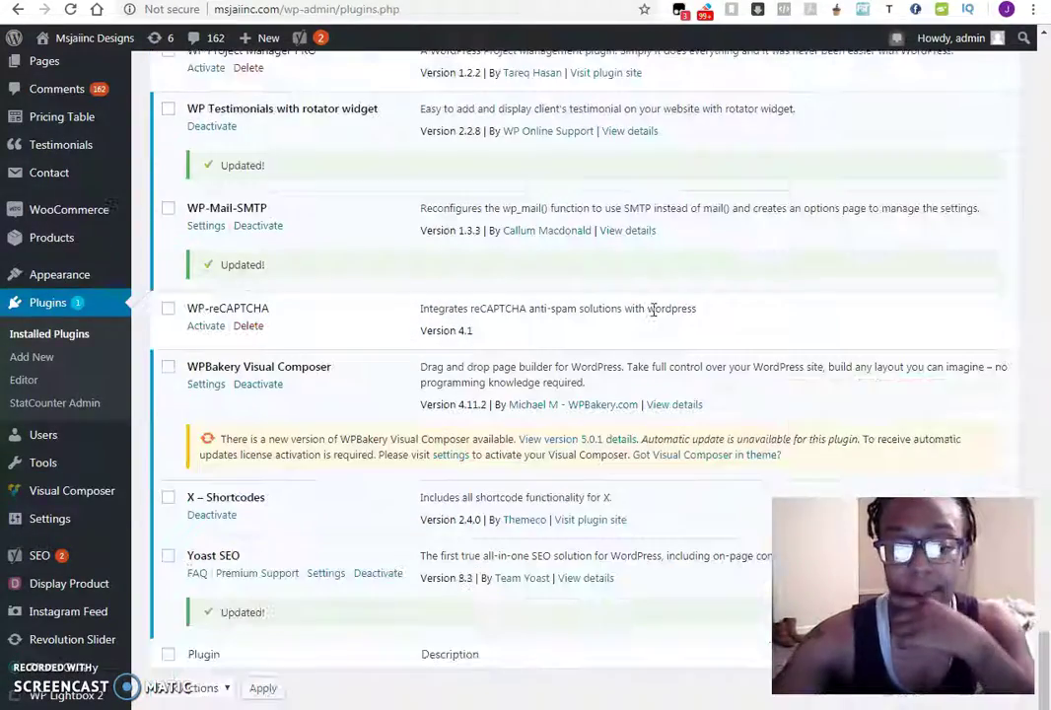
Start adding a new plugin and search the plugin directory for "google adsense dashboard".
left_click_drag(1045, 670, 1047, 59)
left_click(247, 131)
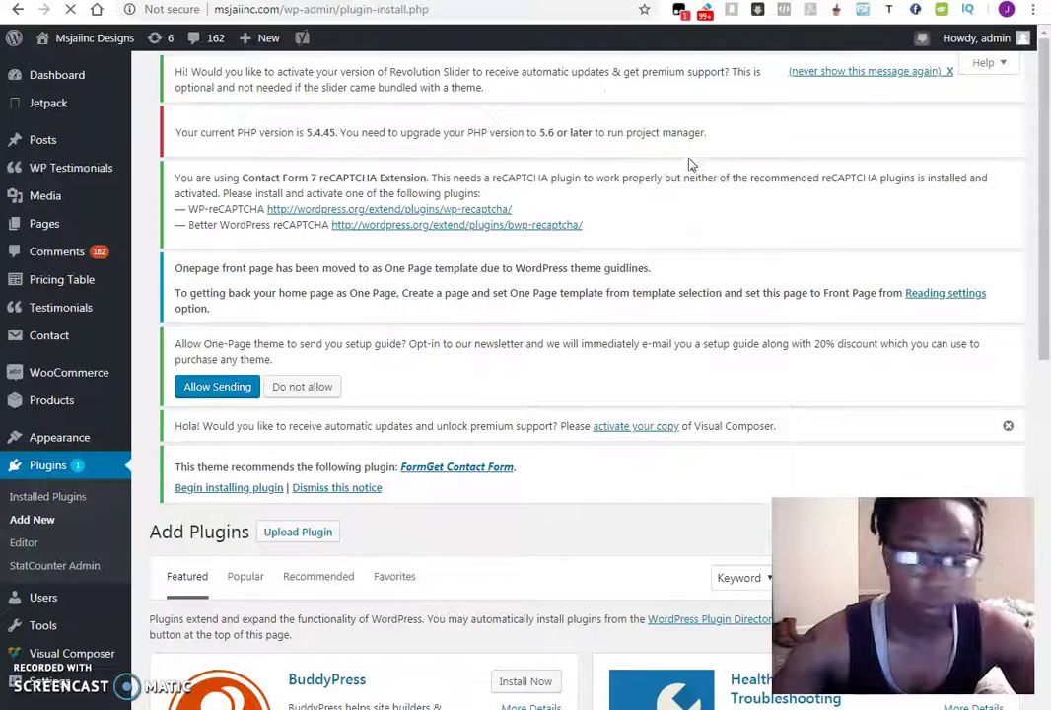
scroll(749, 197, "down", 4)
left_click(855, 334)
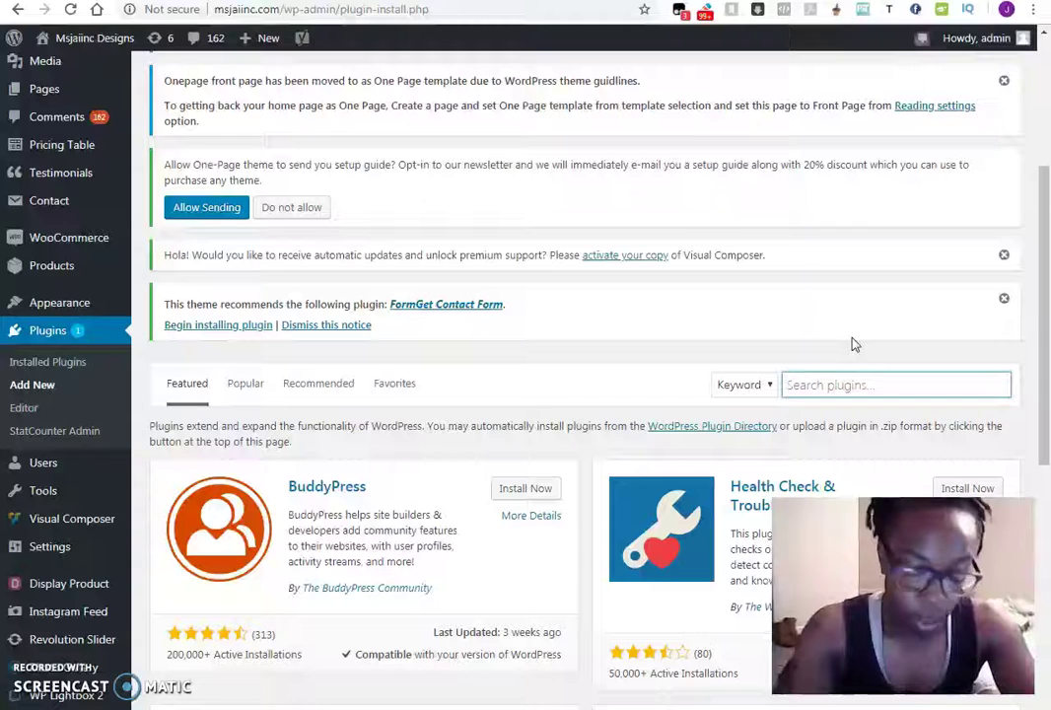
type("google adsense dashboard")
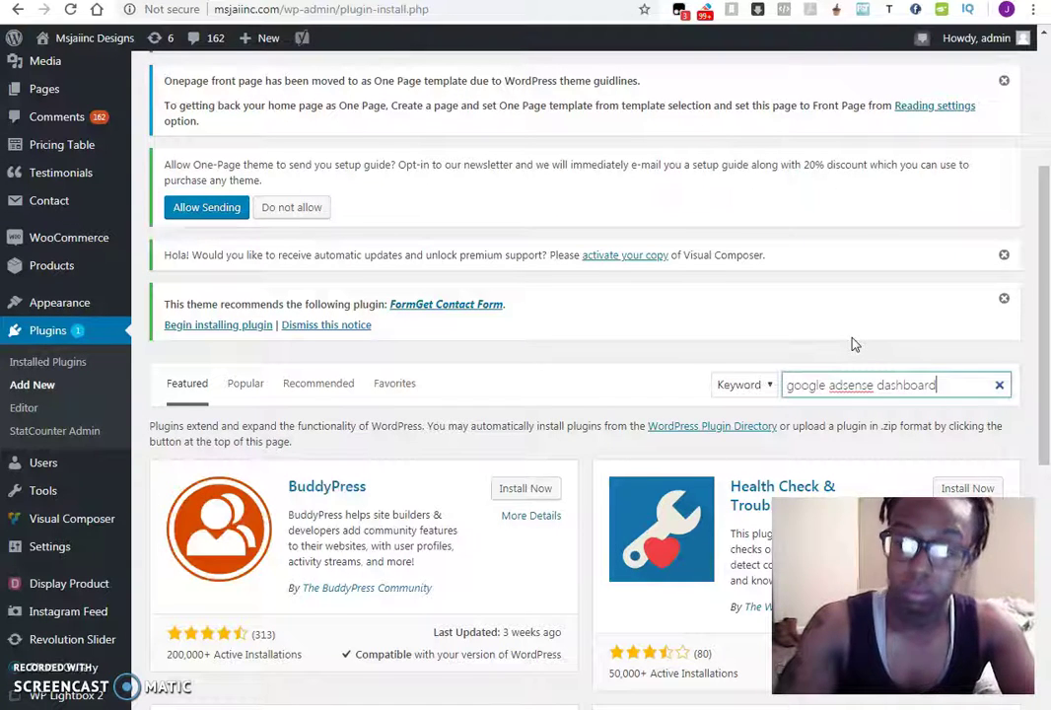
key("Return")
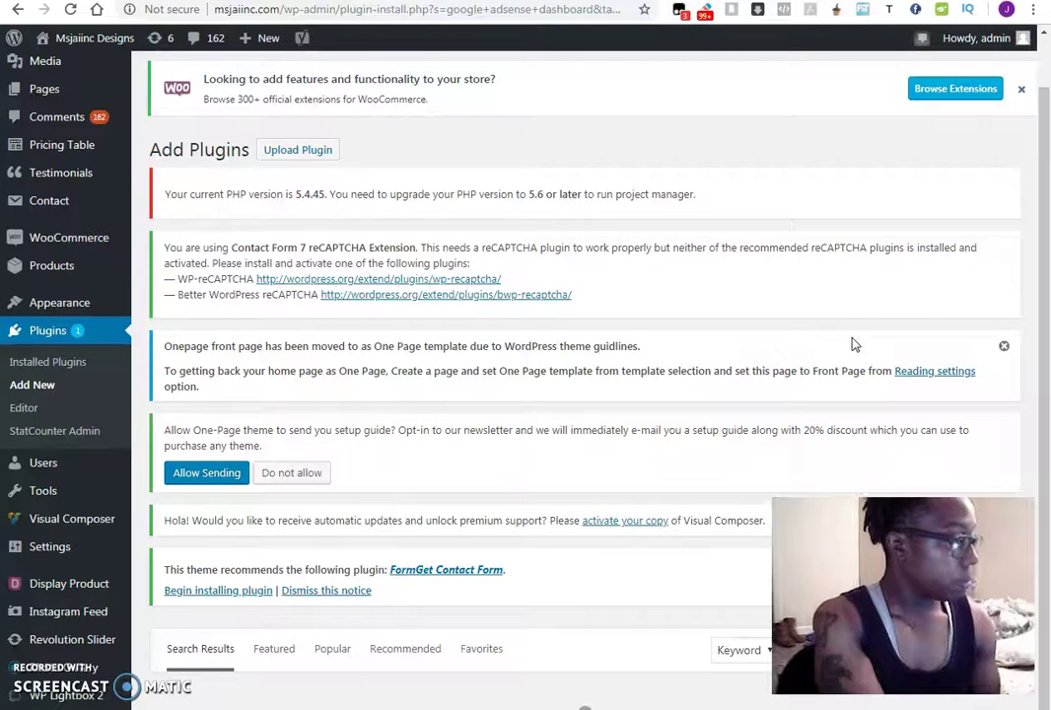
scroll(855, 343, "down", 3)
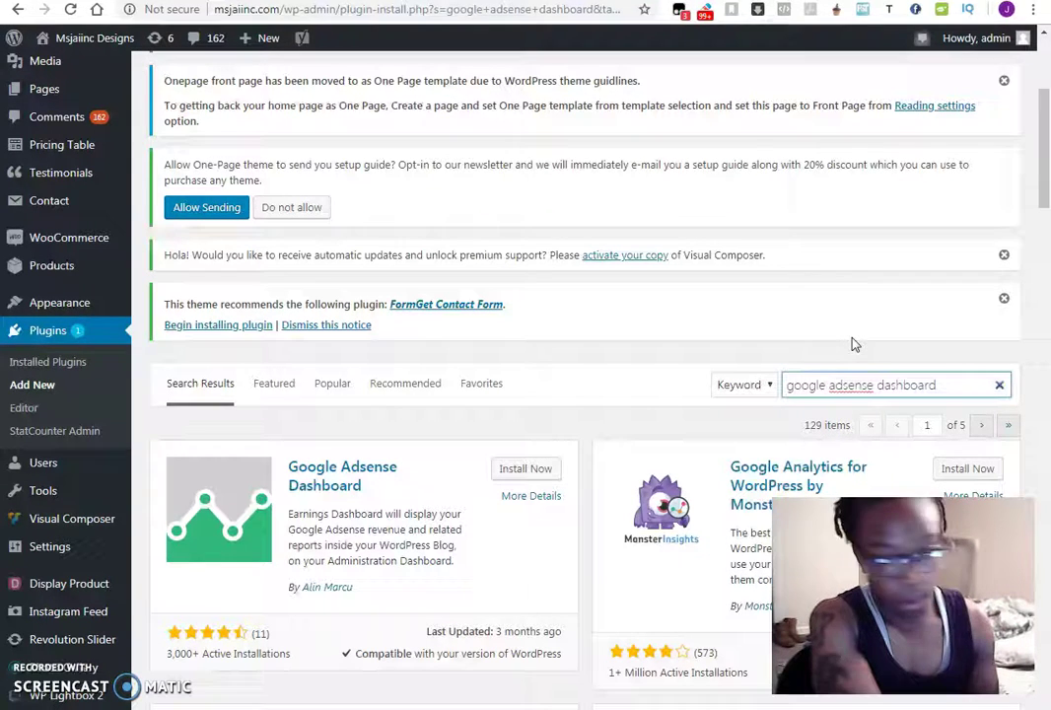
Install the Google Adsense Dashboard plugin and the Ad Inserter – AdSense plugin from the search results.
scroll(710, 347, "down", 3)
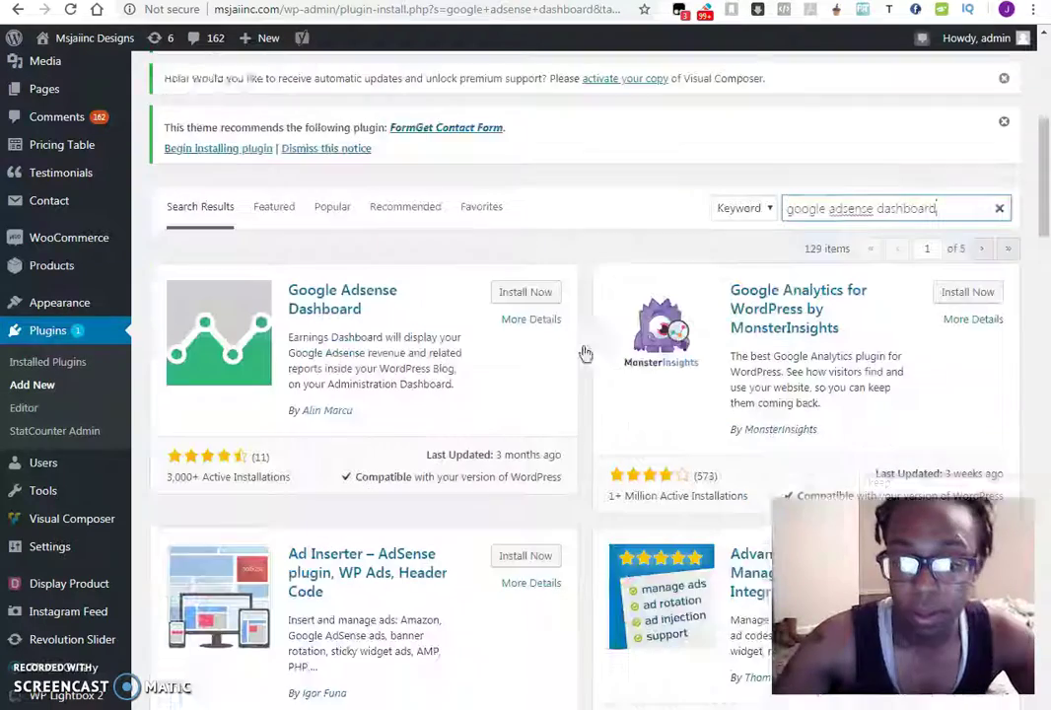
left_click(530, 225)
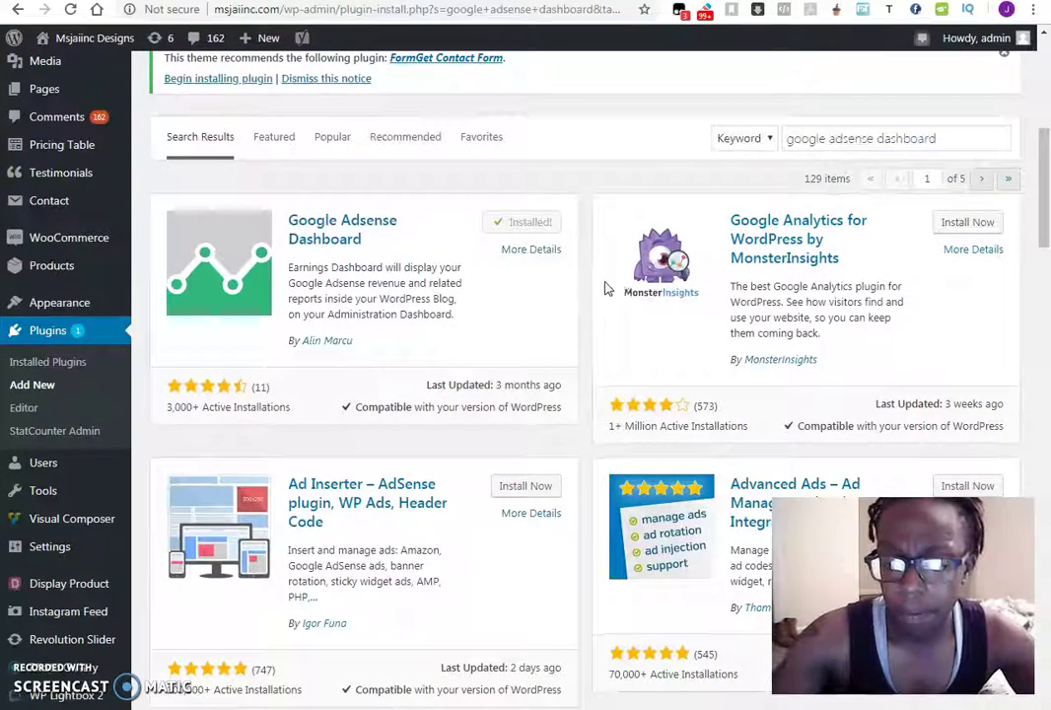
scroll(602, 335, "down", 4)
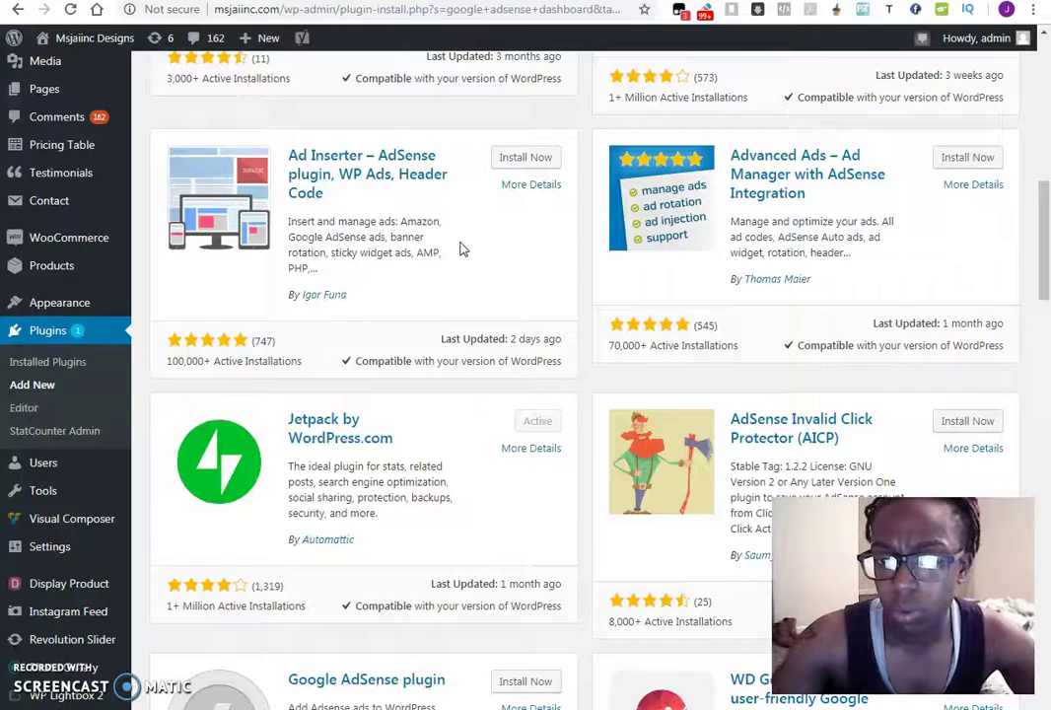
scroll(461, 247, "up", 2)
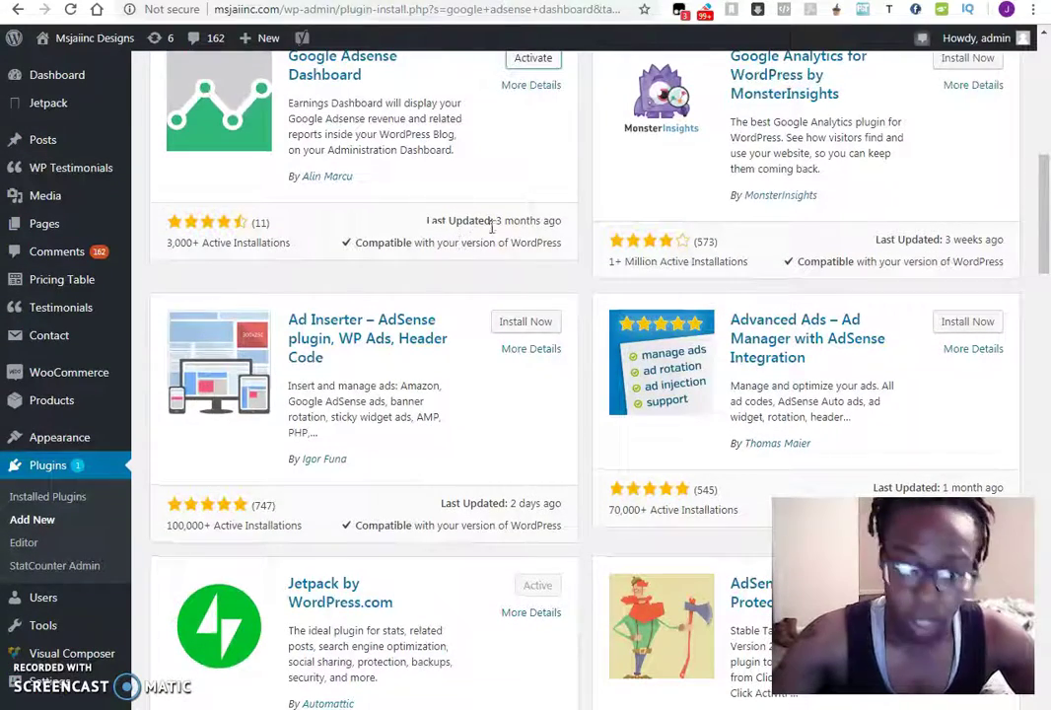
left_click(522, 325)
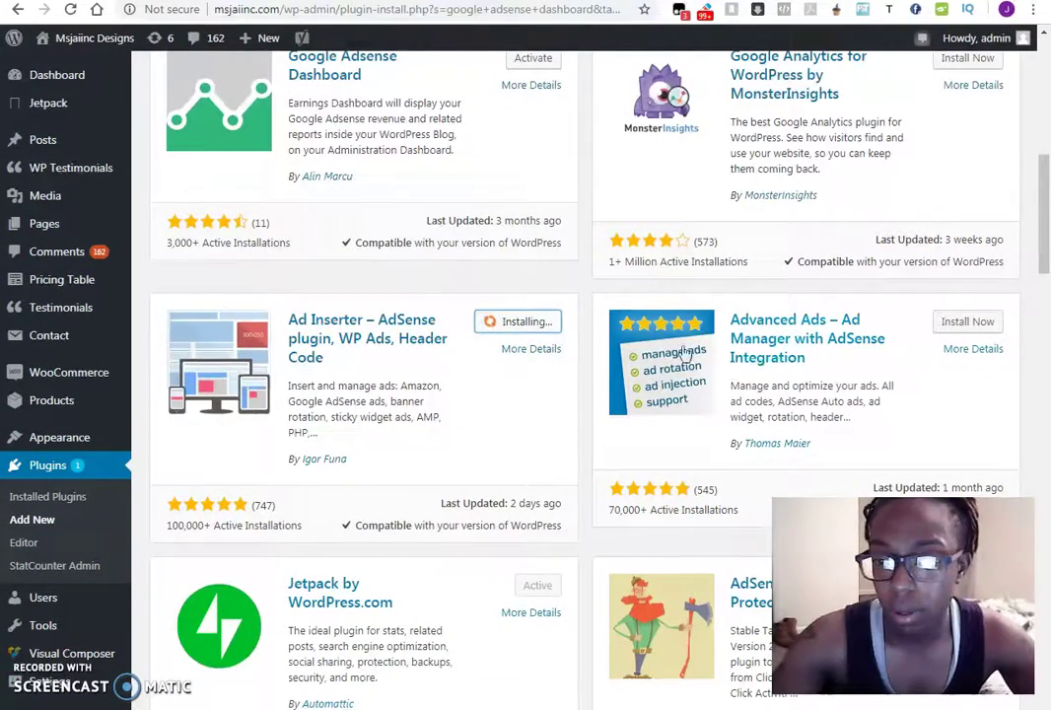
Look over the remaining results, and search the plugin directory for "easy adsense ads".
scroll(690, 335, "down", 6)
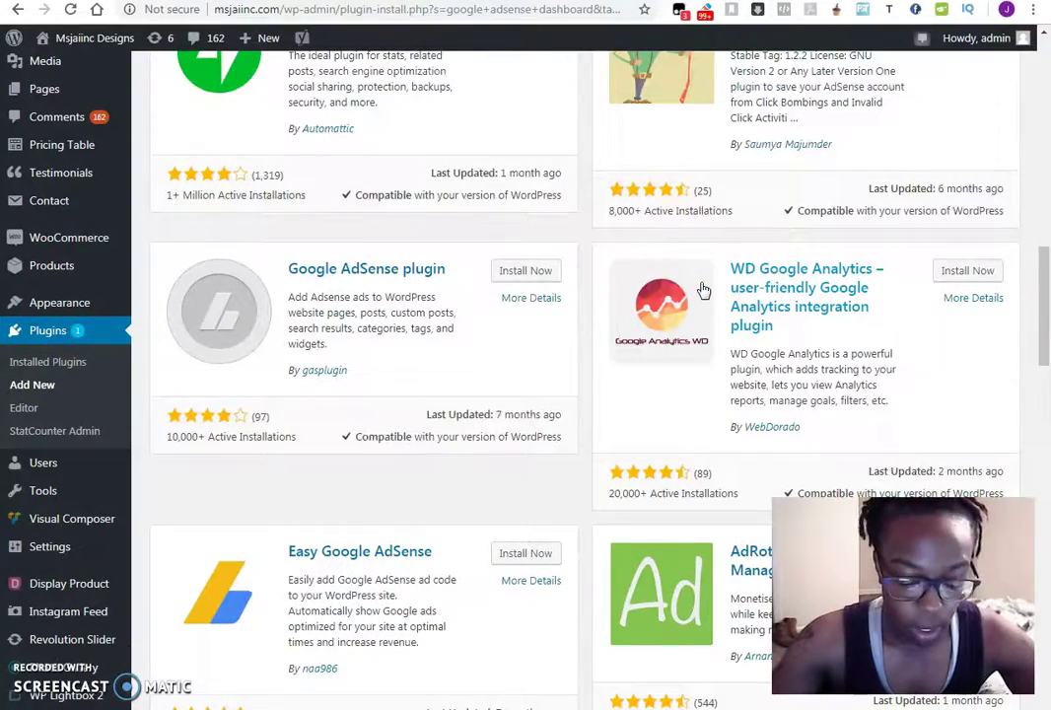
scroll(700, 289, "down", 2)
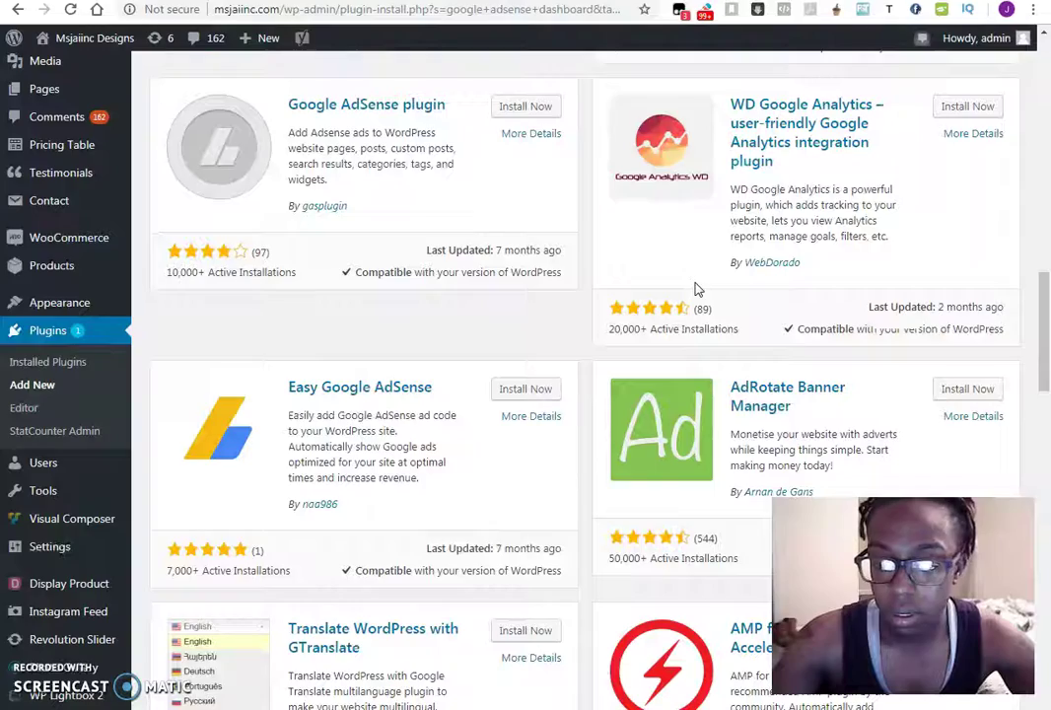
scroll(696, 289, "up", 8)
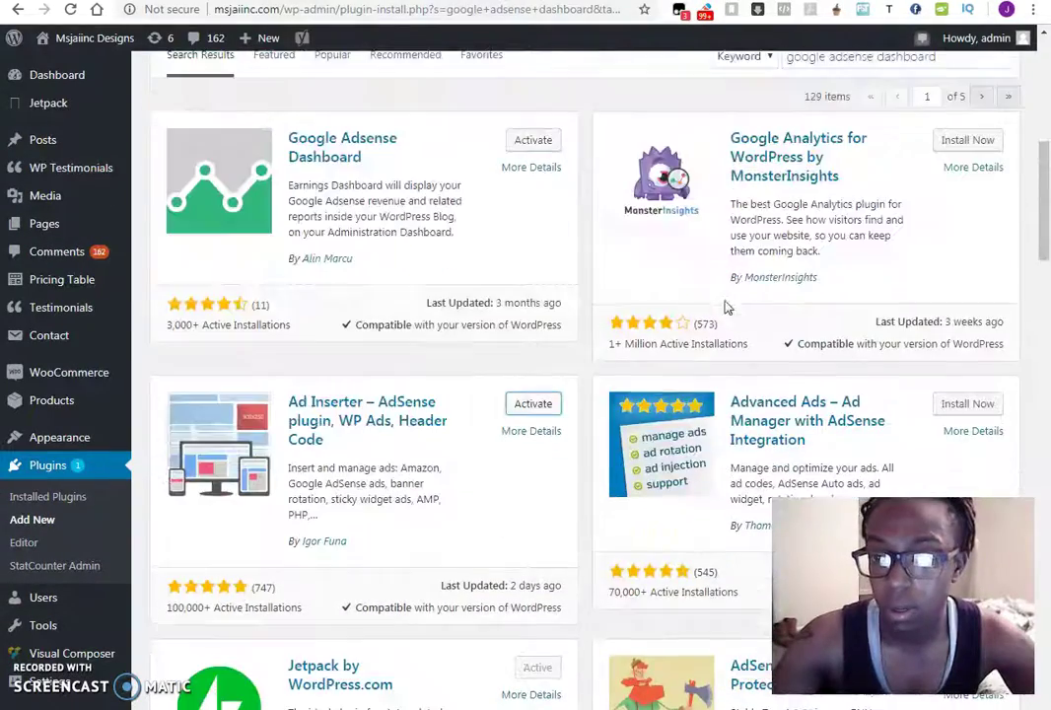
scroll(730, 335, "up", 3)
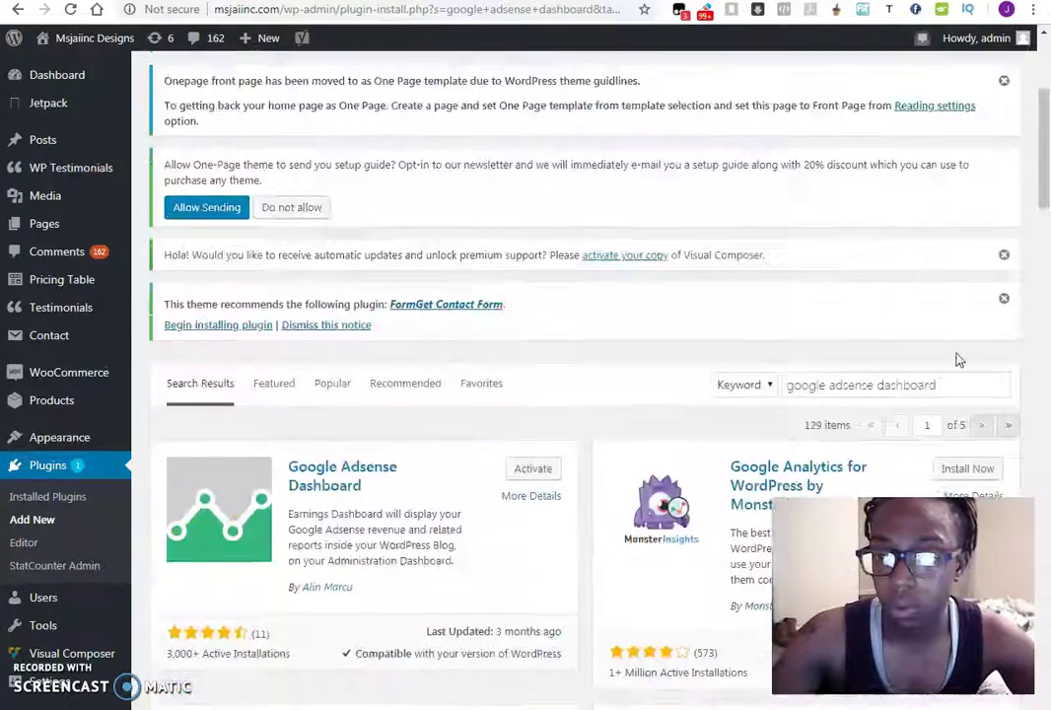
left_click_drag(942, 385, 747, 390)
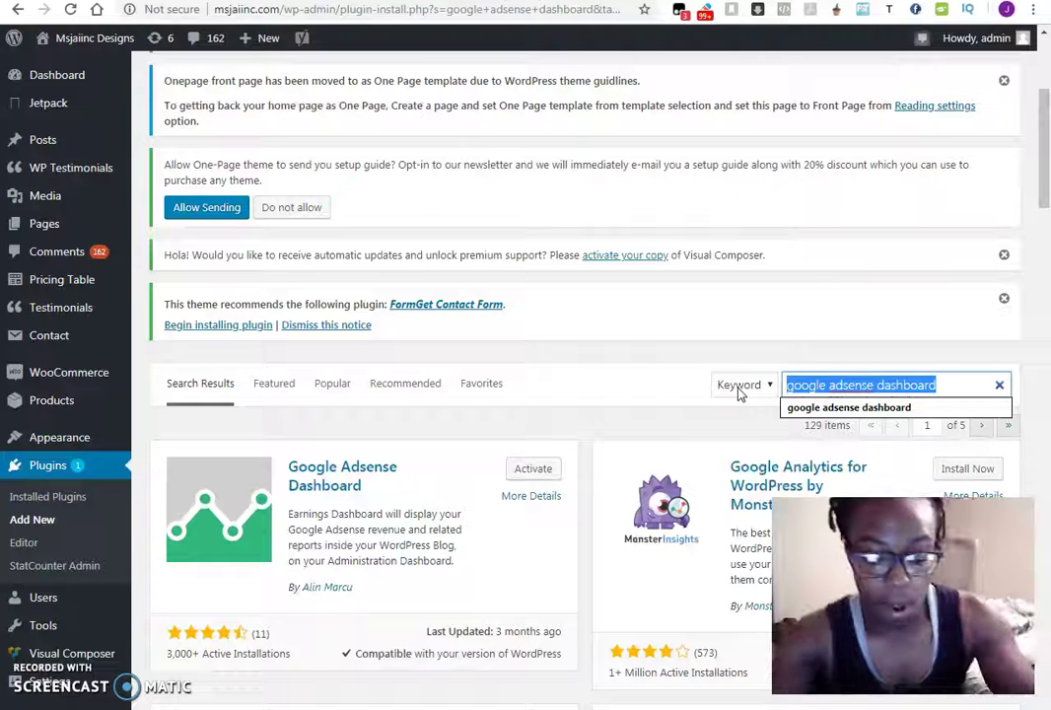
type("eas")
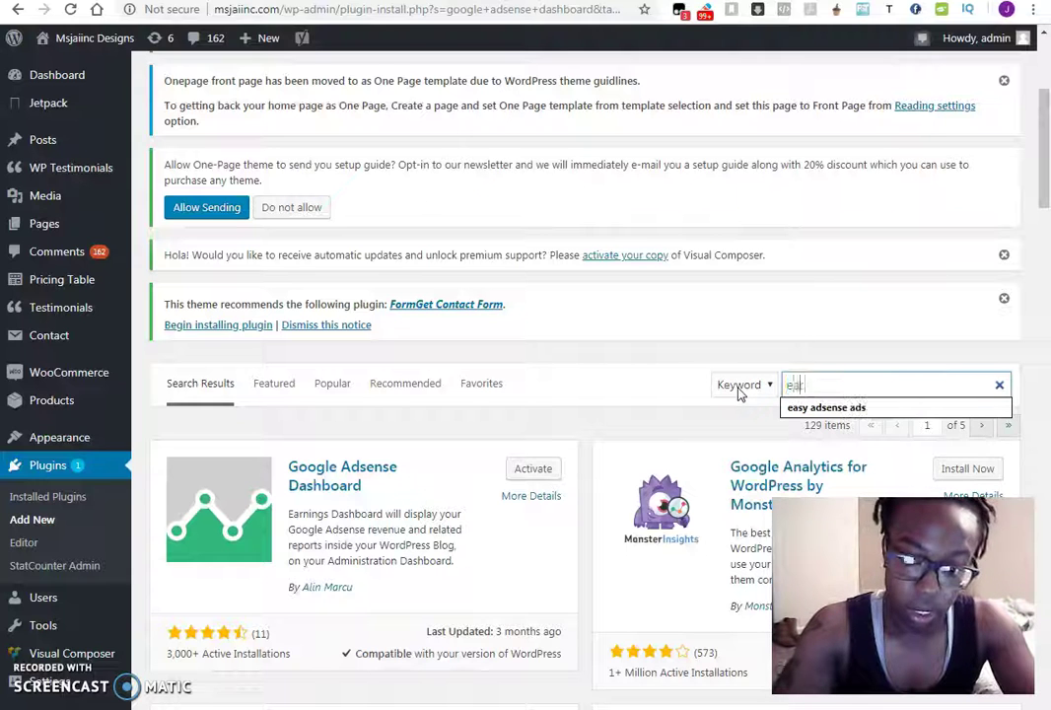
key("Return")
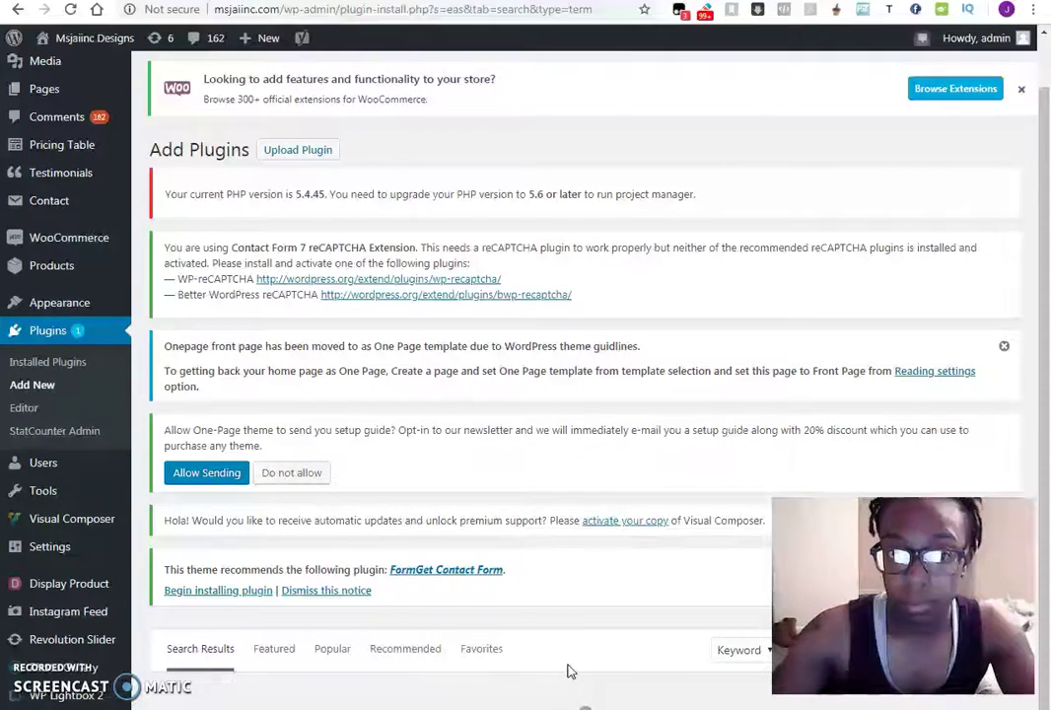
scroll(577, 651, "down", 3)
left_click(831, 303)
key("Down")
key("Return")
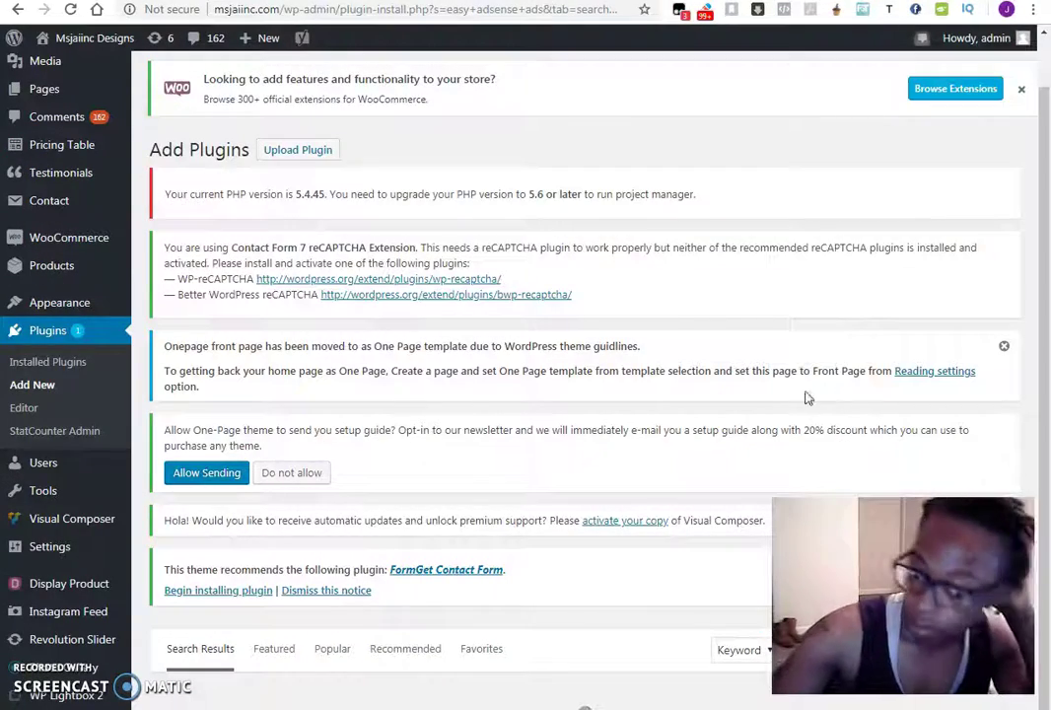
Look through the "easy adsense ads" search results for a suitable AdSense plugin.
scroll(690, 308, "down", 3)
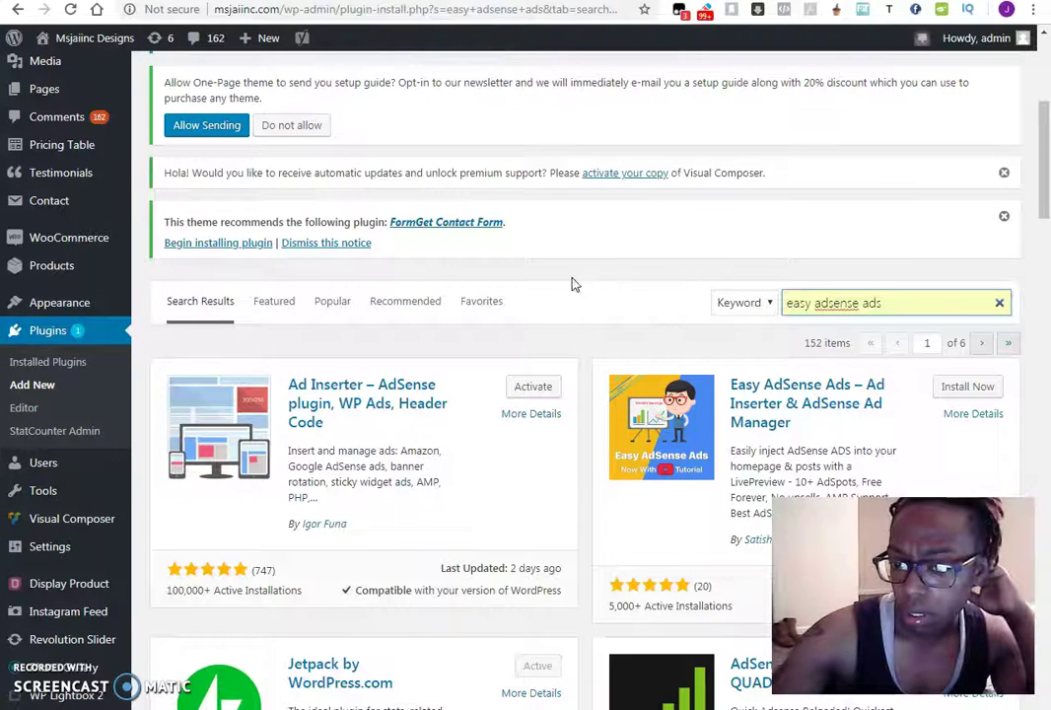
scroll(571, 284, "down", 4)
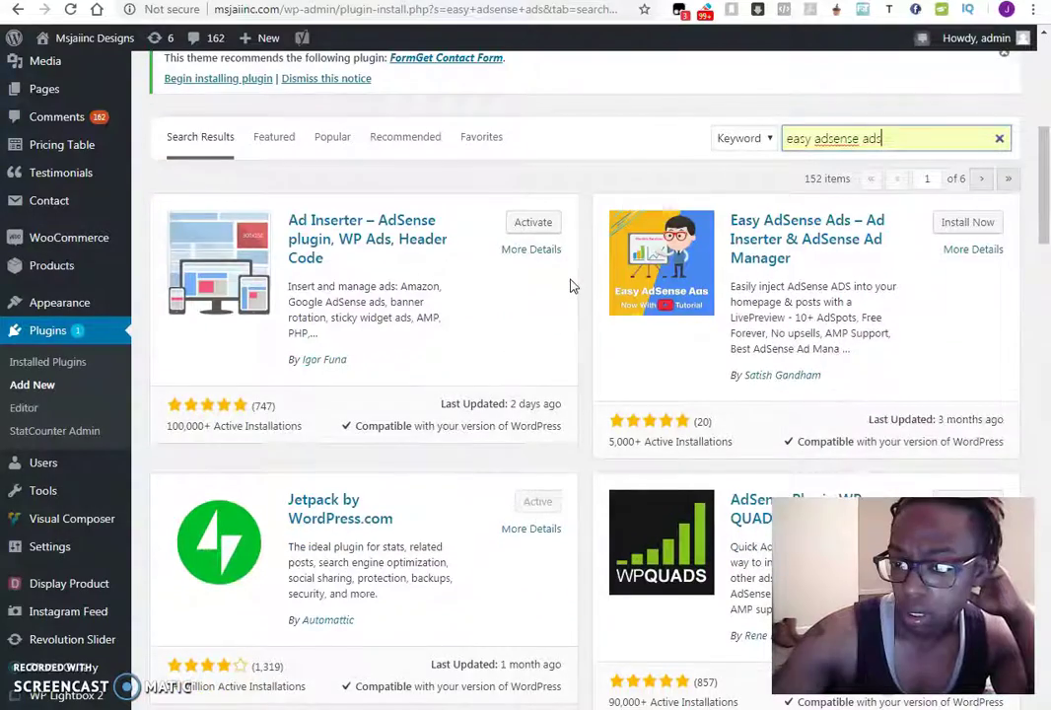
scroll(572, 286, "down", 4)
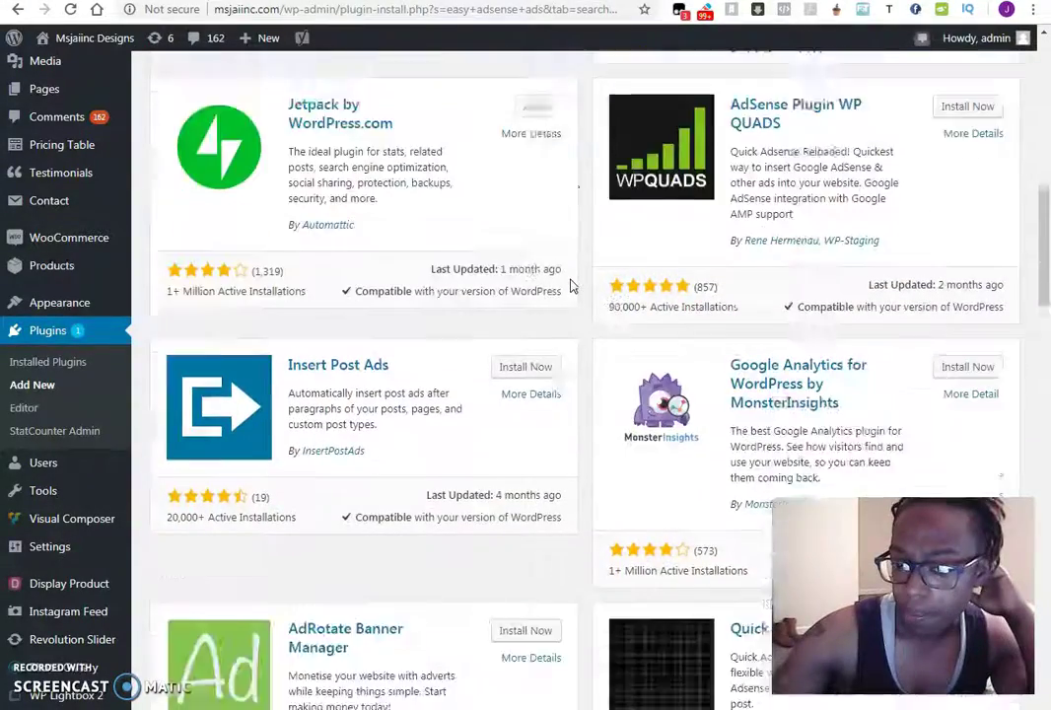
scroll(570, 286, "down", 3)
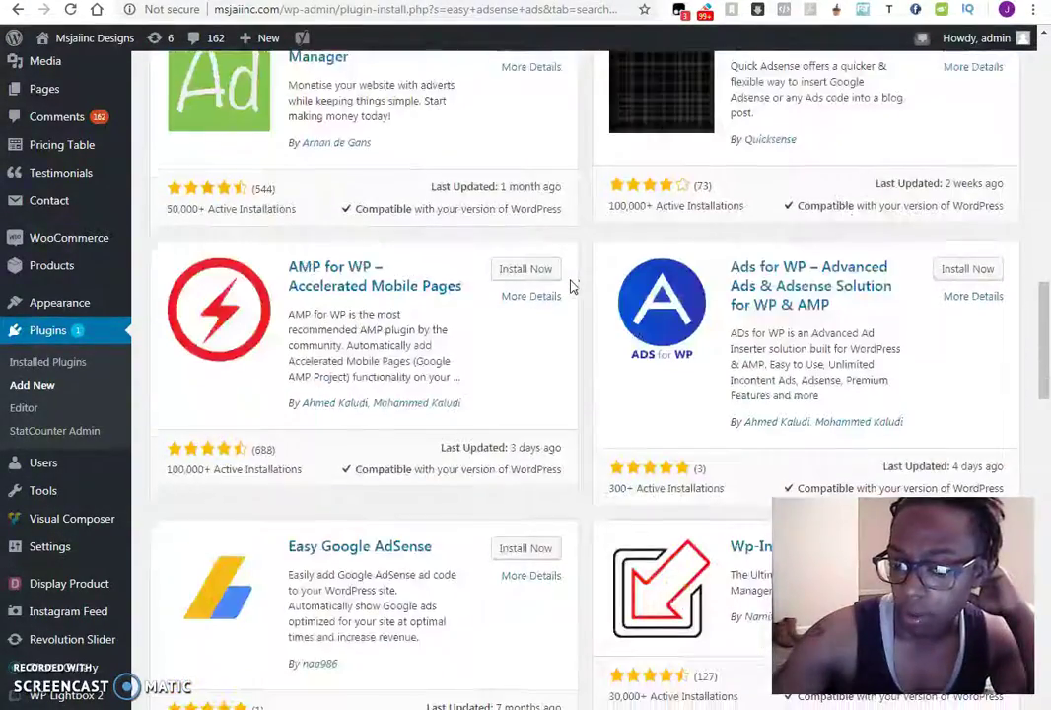
scroll(570, 286, "down", 2)
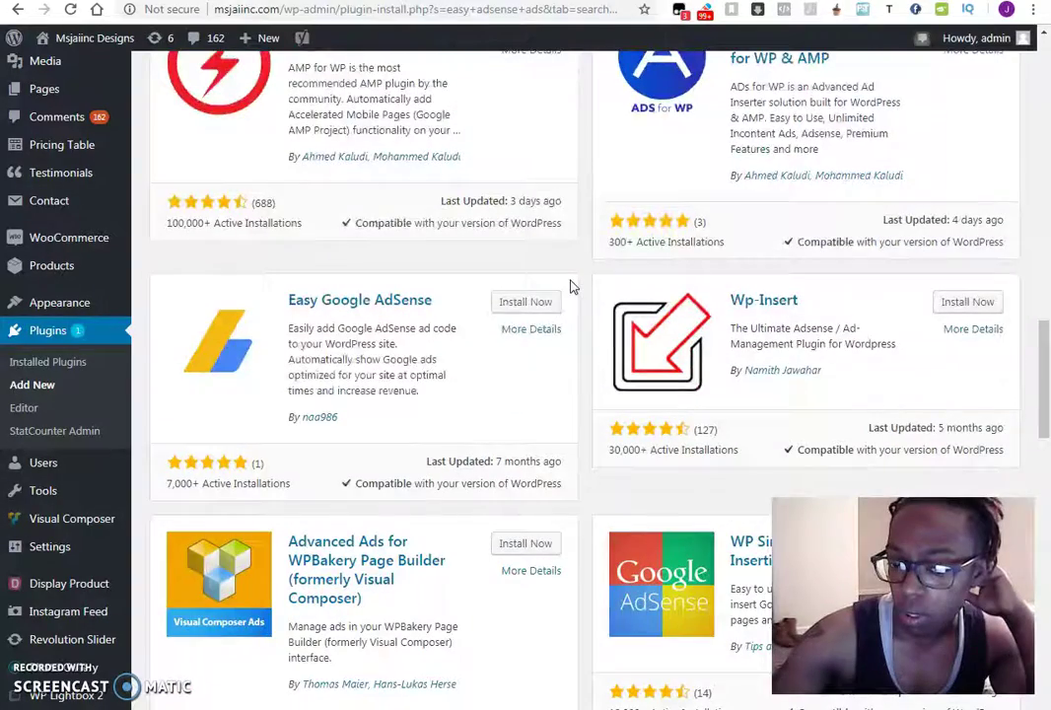
scroll(570, 285, "down", 1)
scroll(569, 286, "down", 2)
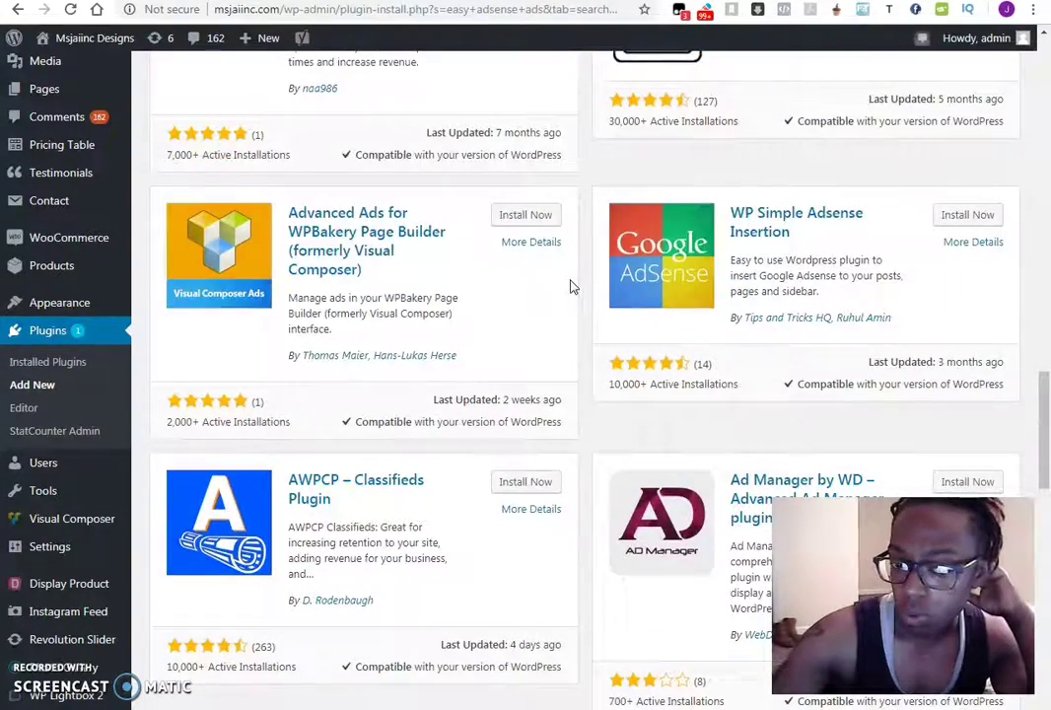
scroll(570, 286, "down", 2)
scroll(570, 286, "down", 3)
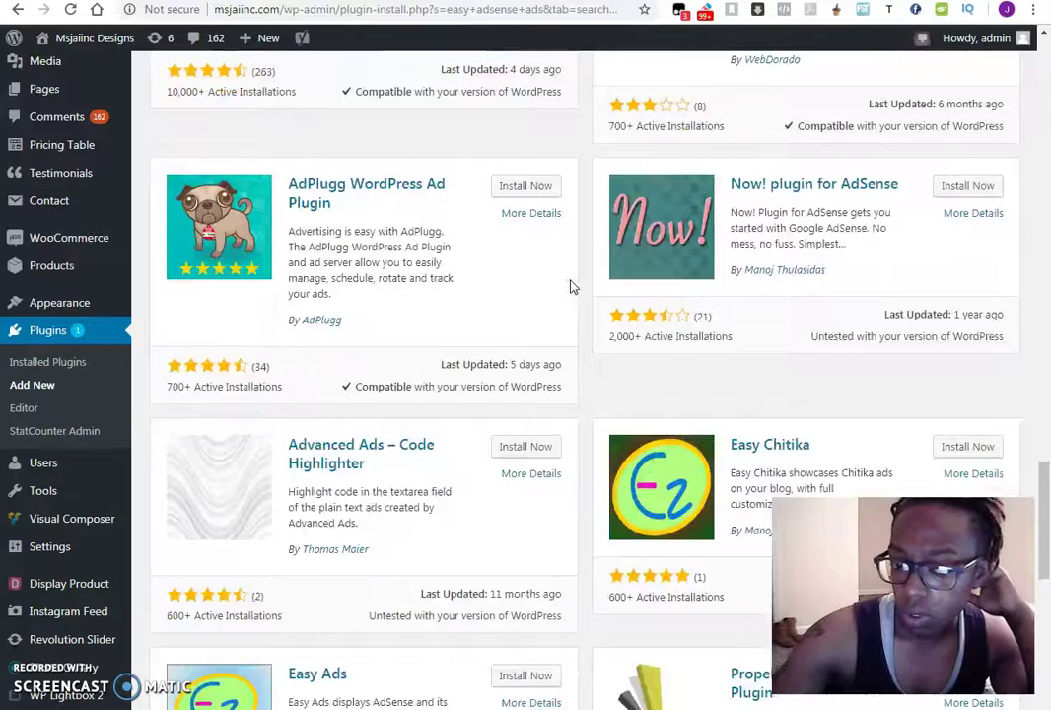
scroll(570, 286, "down", 2)
scroll(570, 286, "down", 4)
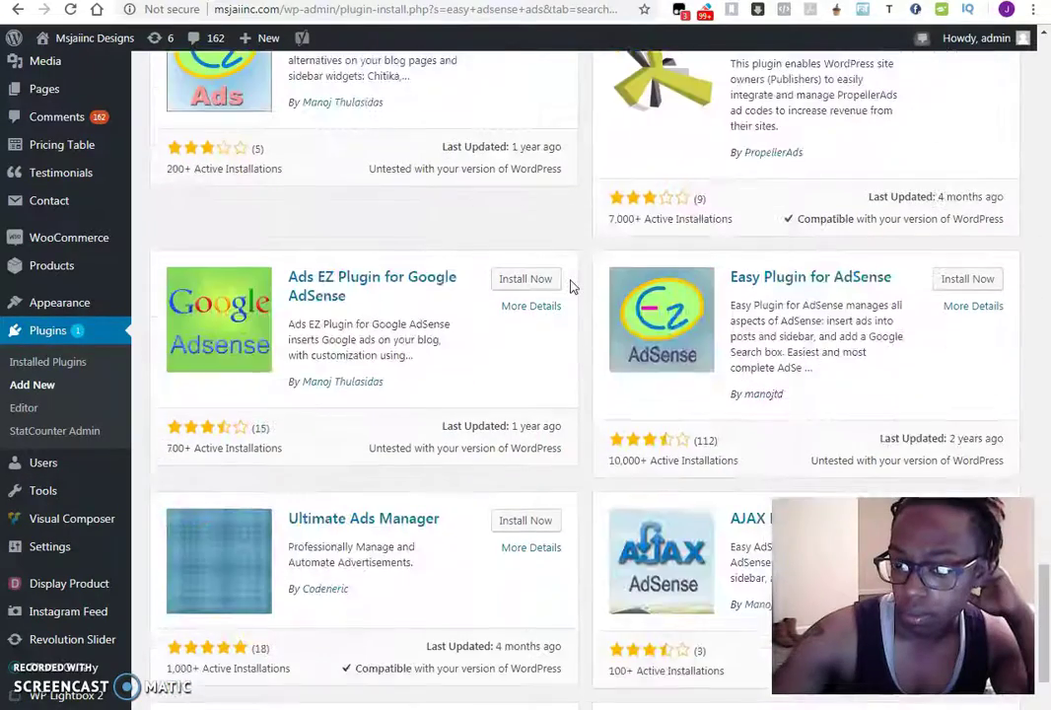
scroll(570, 286, "down", 3)
Install the Easy Google AdSense plugin by naa986 from the search results.
scroll(570, 296, "up", 12)
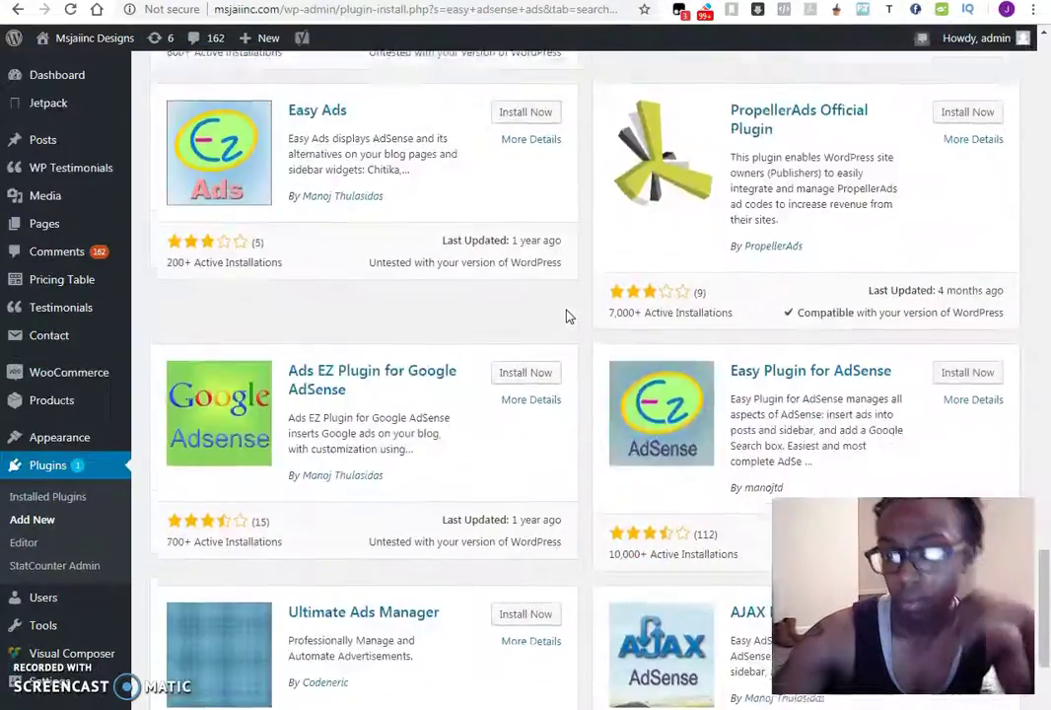
scroll(567, 316, "up", 4)
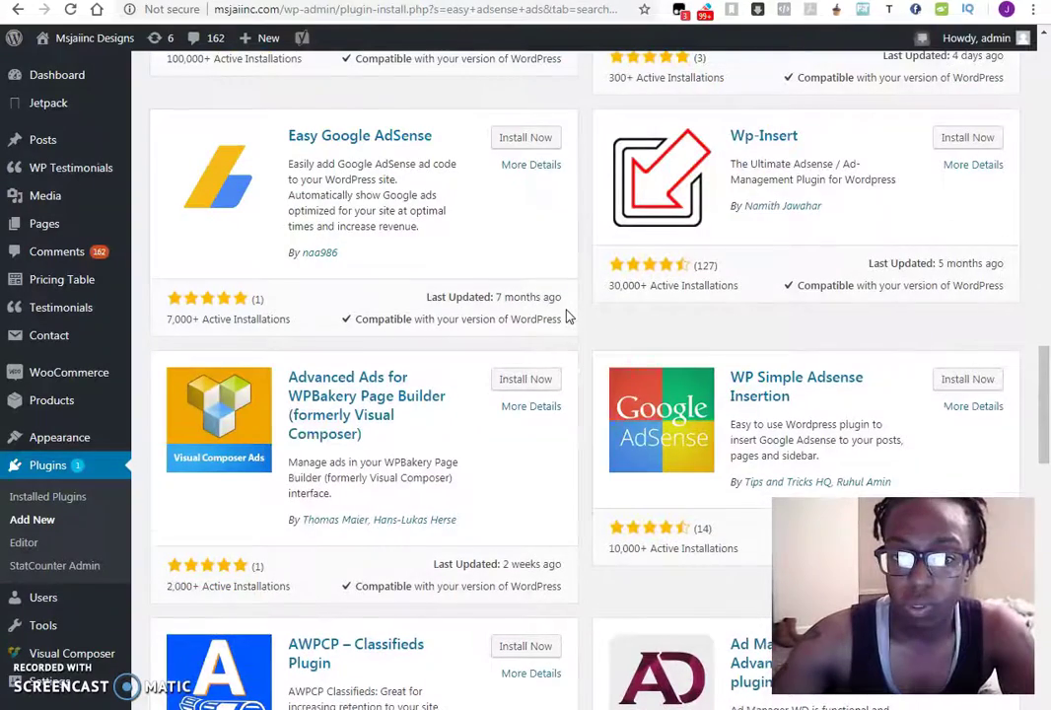
scroll(567, 316, "up", 2)
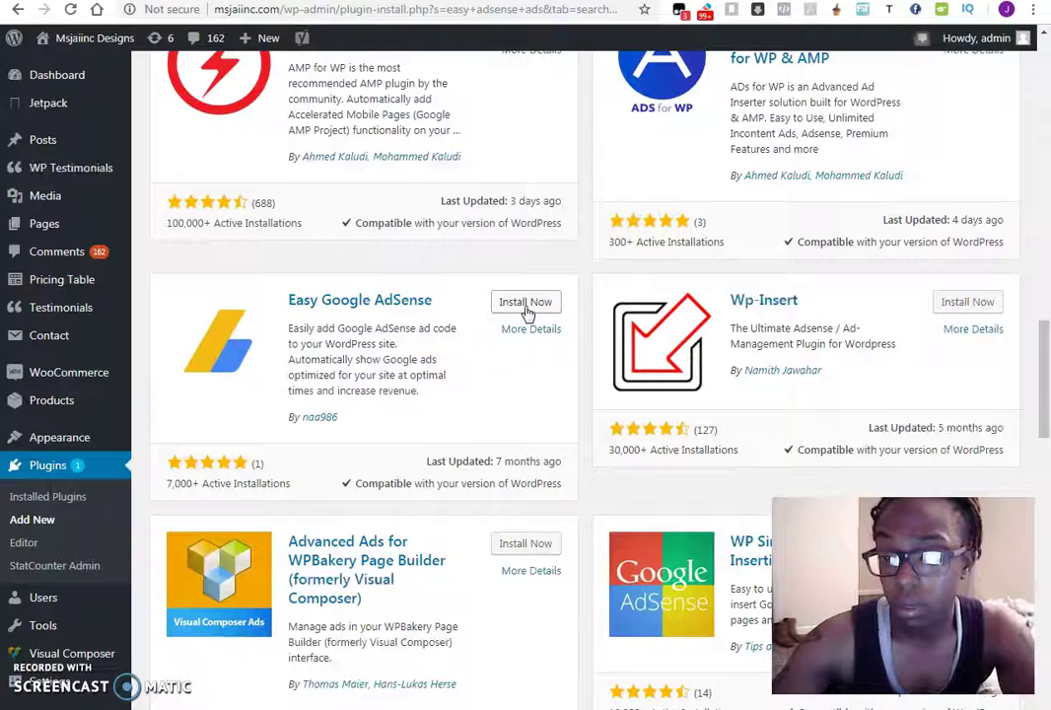
left_click(525, 303)
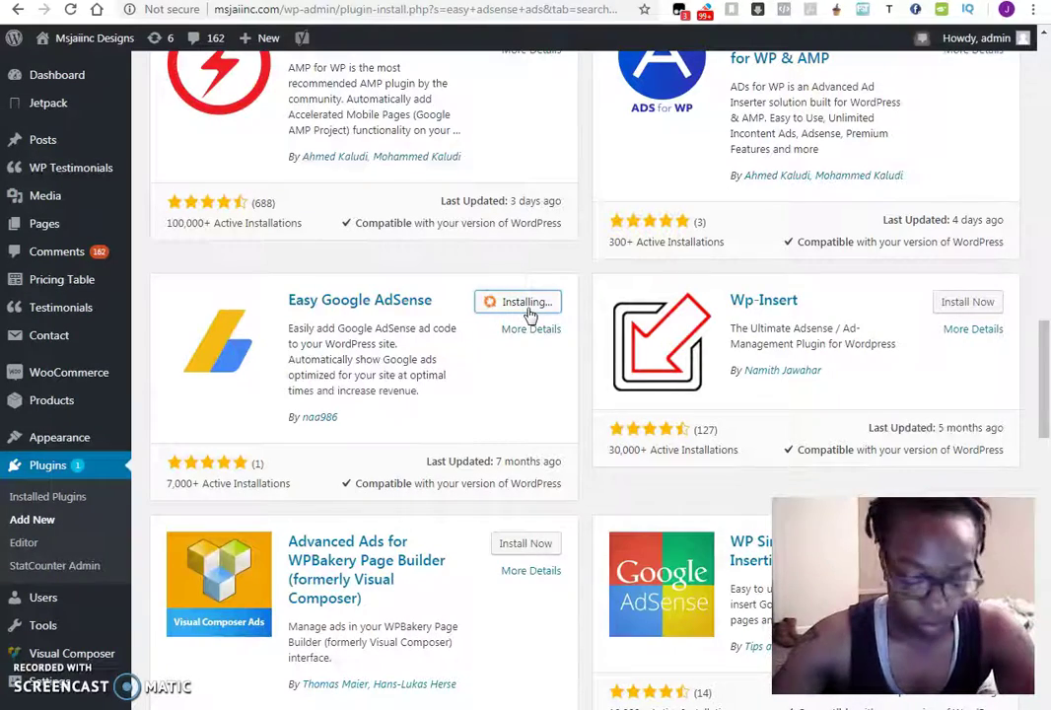
Search the plugin directory for "earnings dashboard google adsense".
scroll(690, 306, "up", 4)
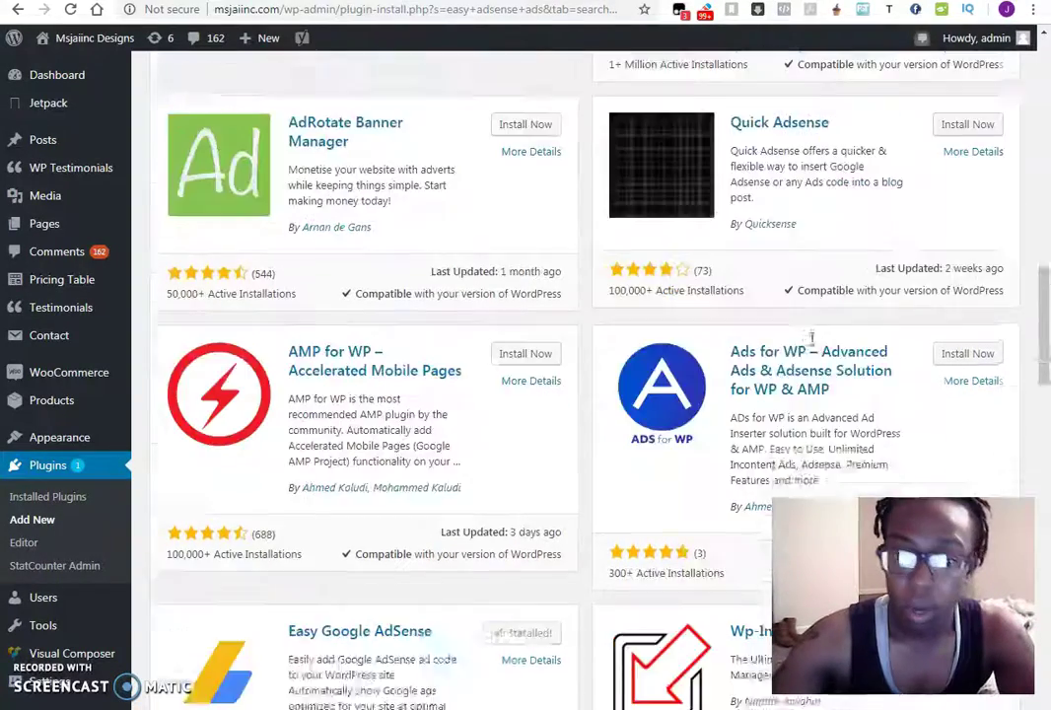
scroll(810, 338, "up", 13)
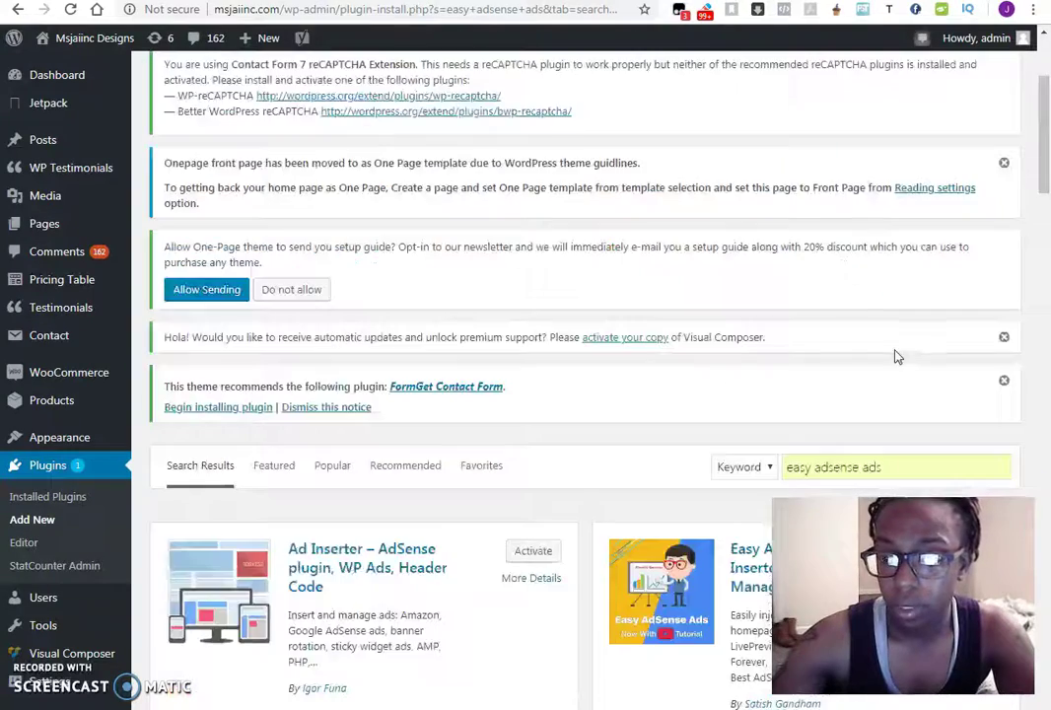
scroll(895, 340, "down", 3)
left_click_drag(899, 233, 779, 234)
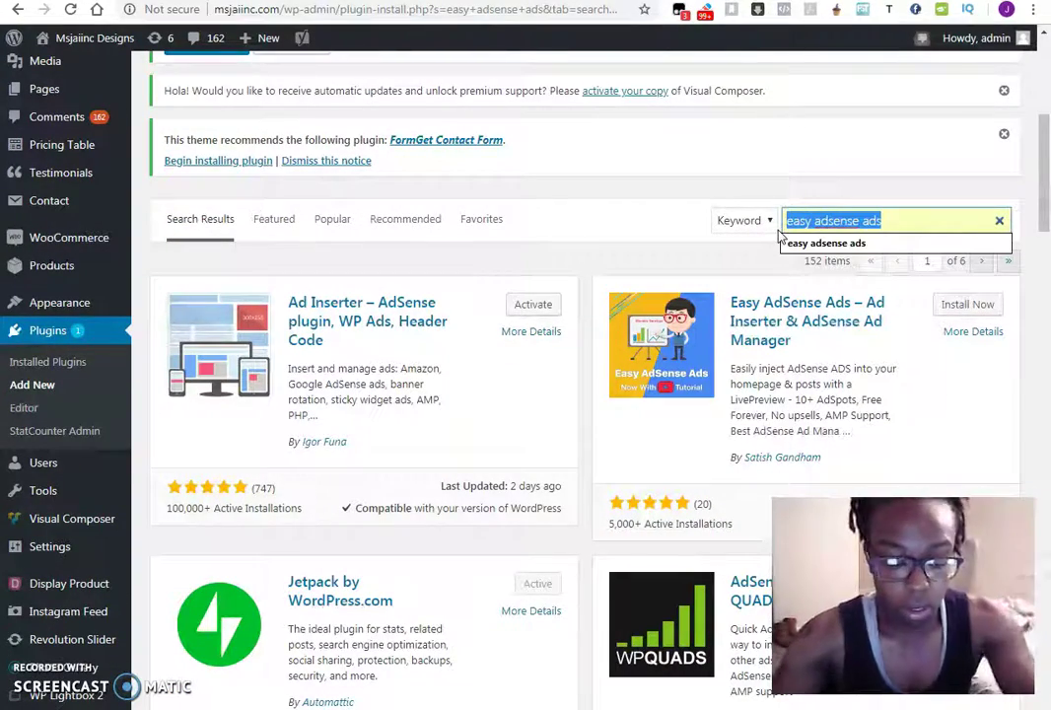
type("earnings")
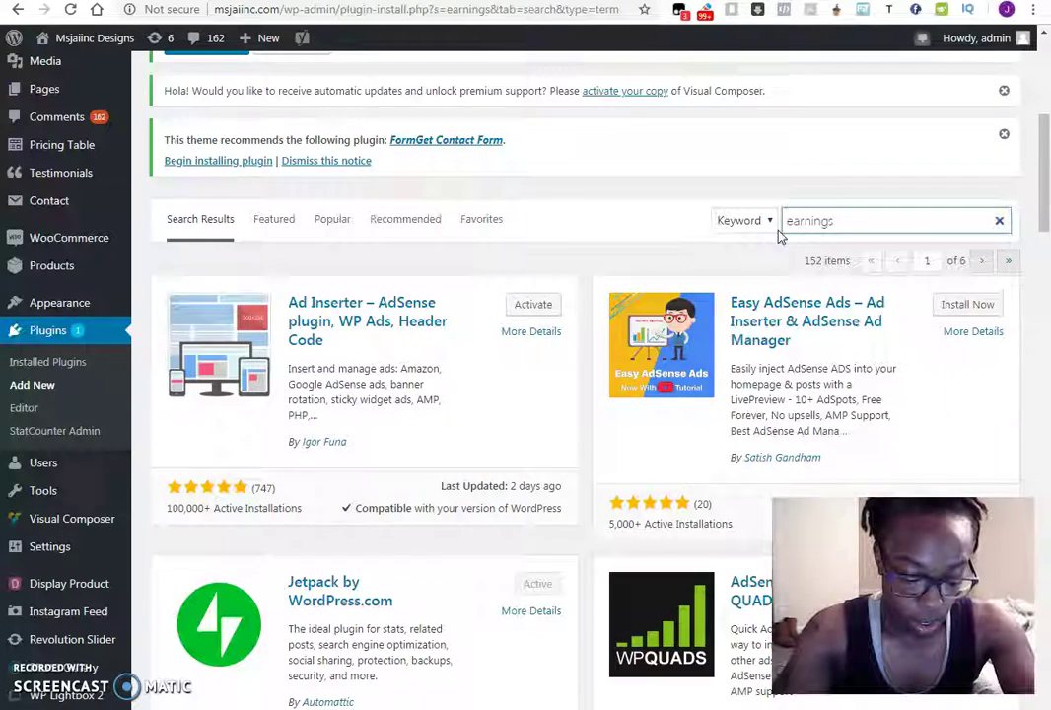
key("Return")
type("dashboard")
key("Return")
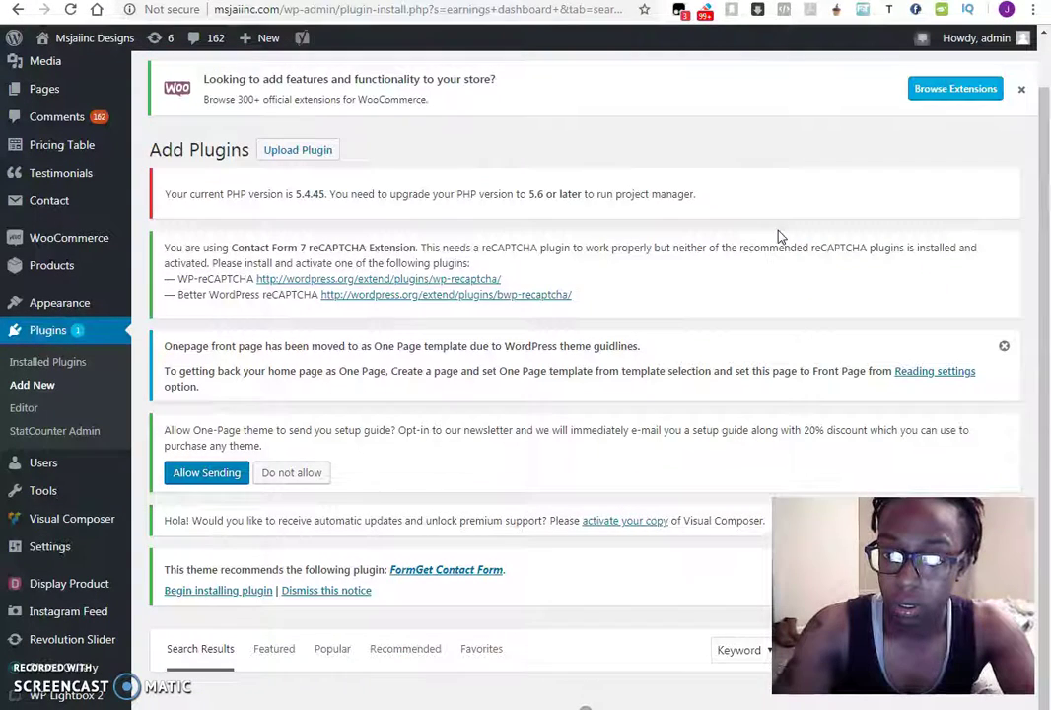
type("google adsense")
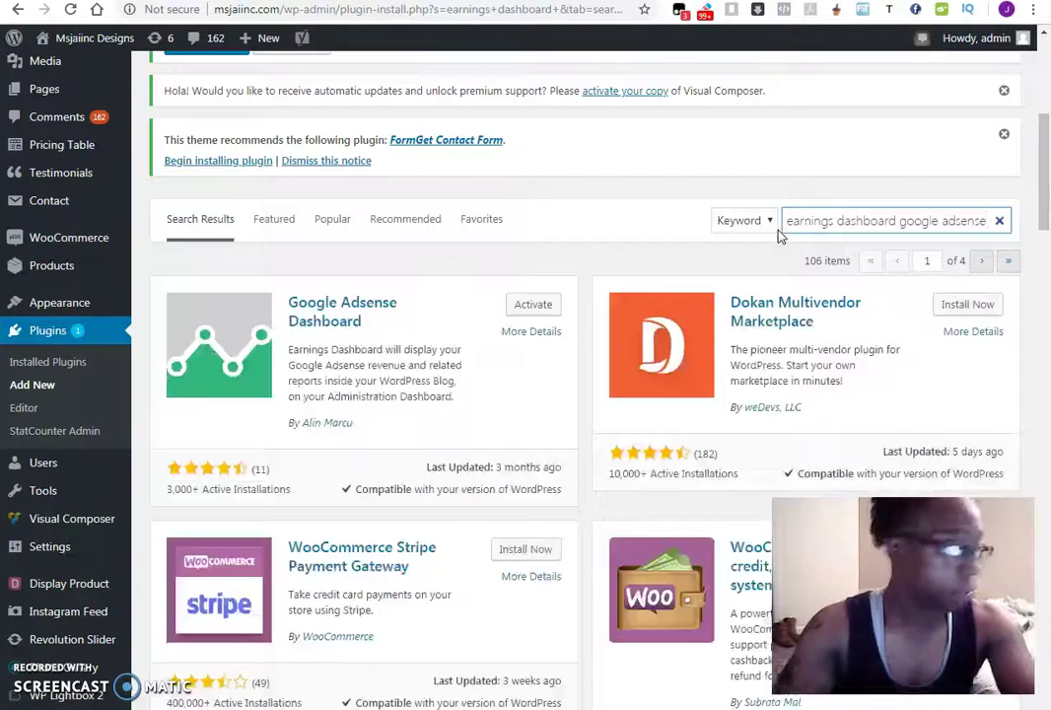
key("Return")
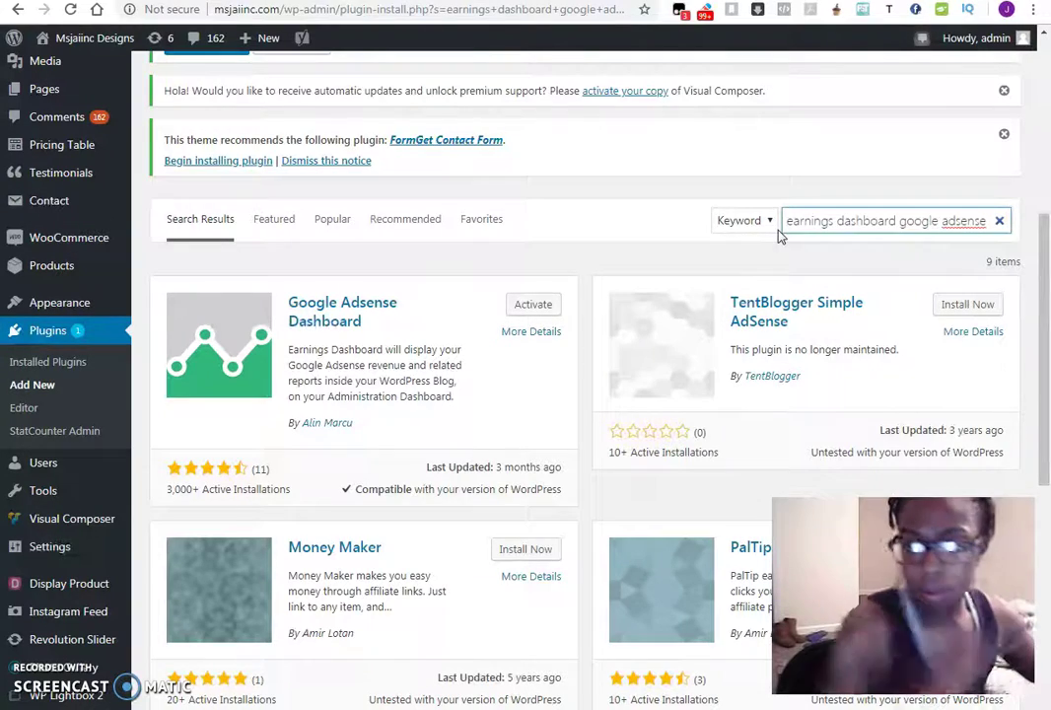
Check the plugins found for the earnings dashboard search, and clear the search term.
scroll(600, 288, "down", 3)
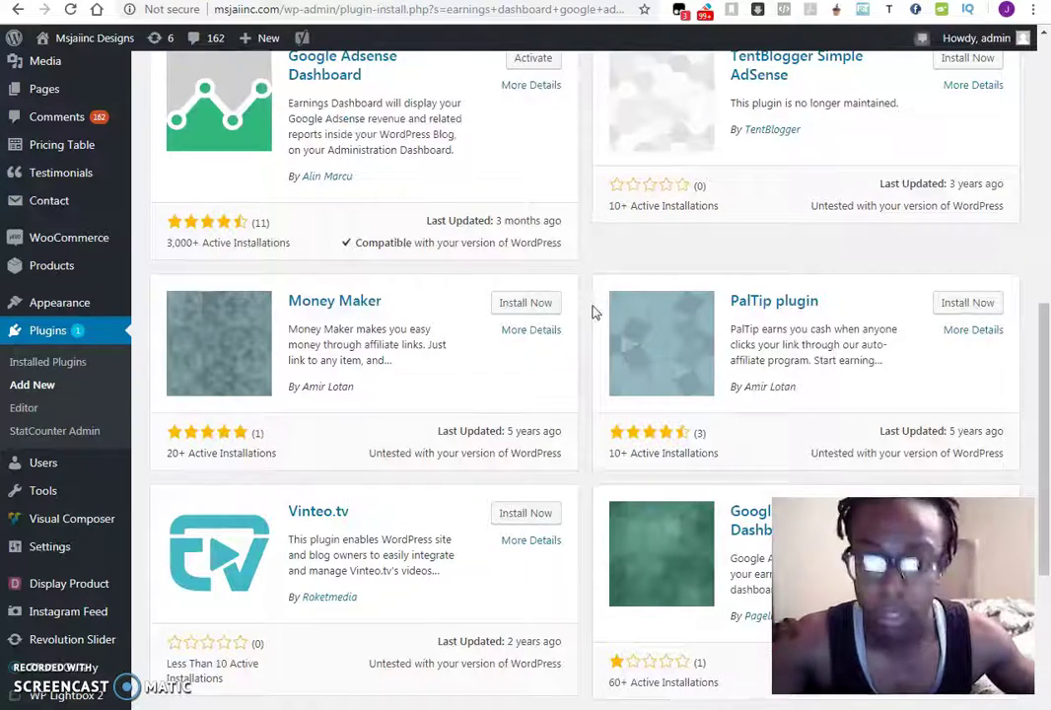
scroll(596, 312, "up", 4)
left_click(1001, 301)
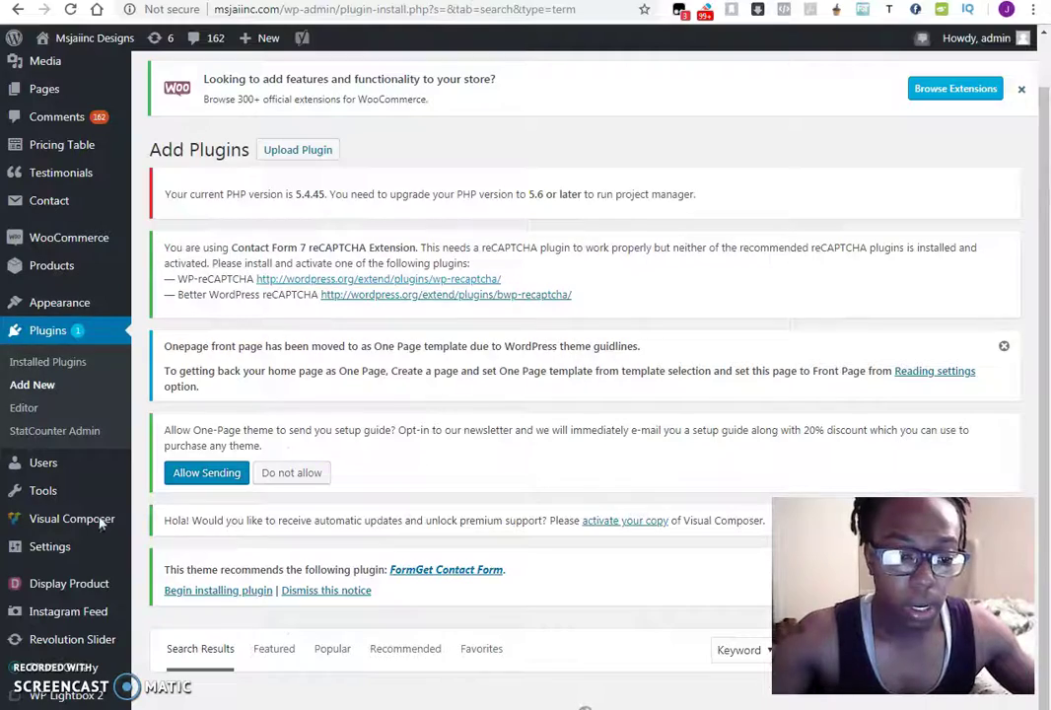
scroll(103, 532, "down", 5)
scroll(385, 480, "up", 3)
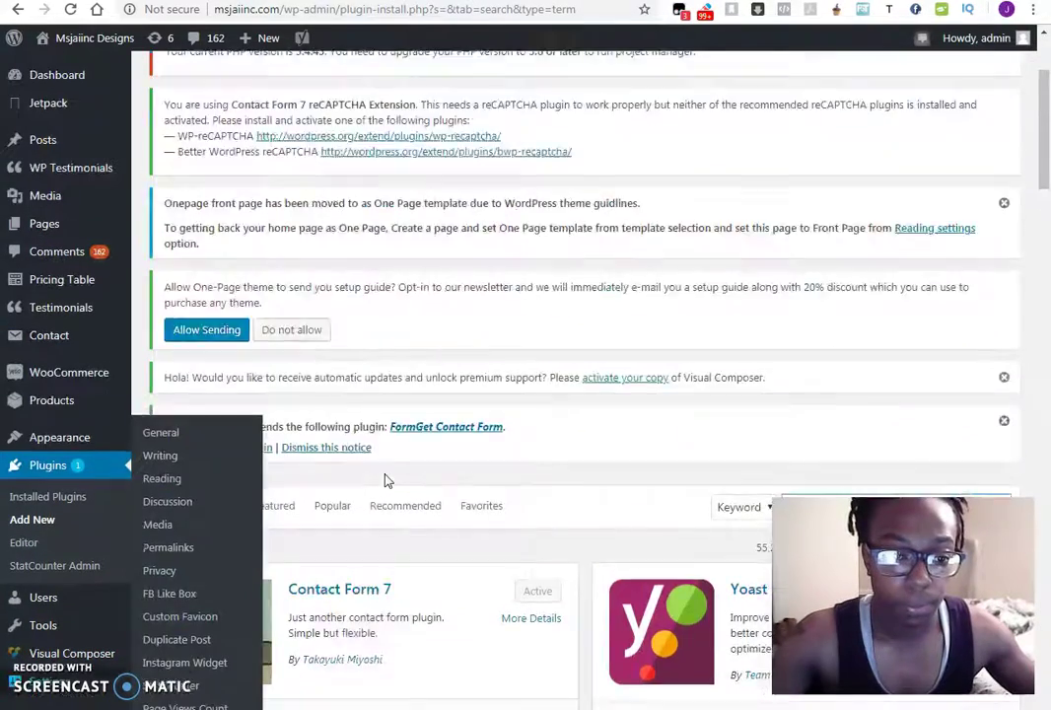
Open the list of installed plugins and activate Ad Inserter.
scroll(81, 345, "up", 3)
scroll(118, 296, "down", 3)
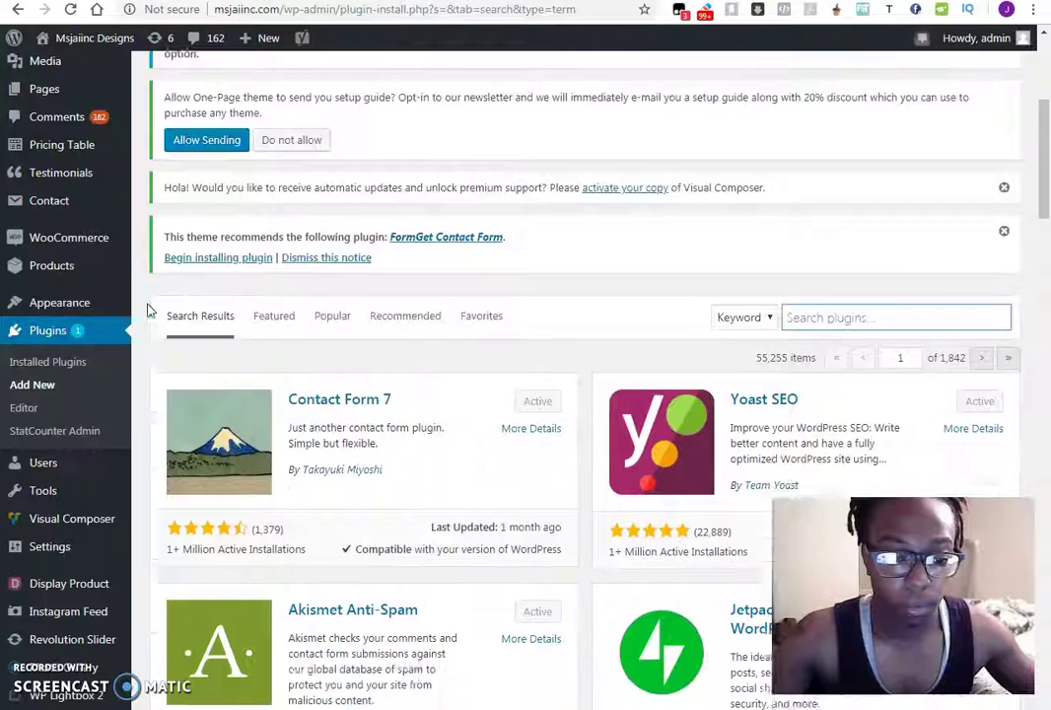
scroll(148, 311, "down", 2)
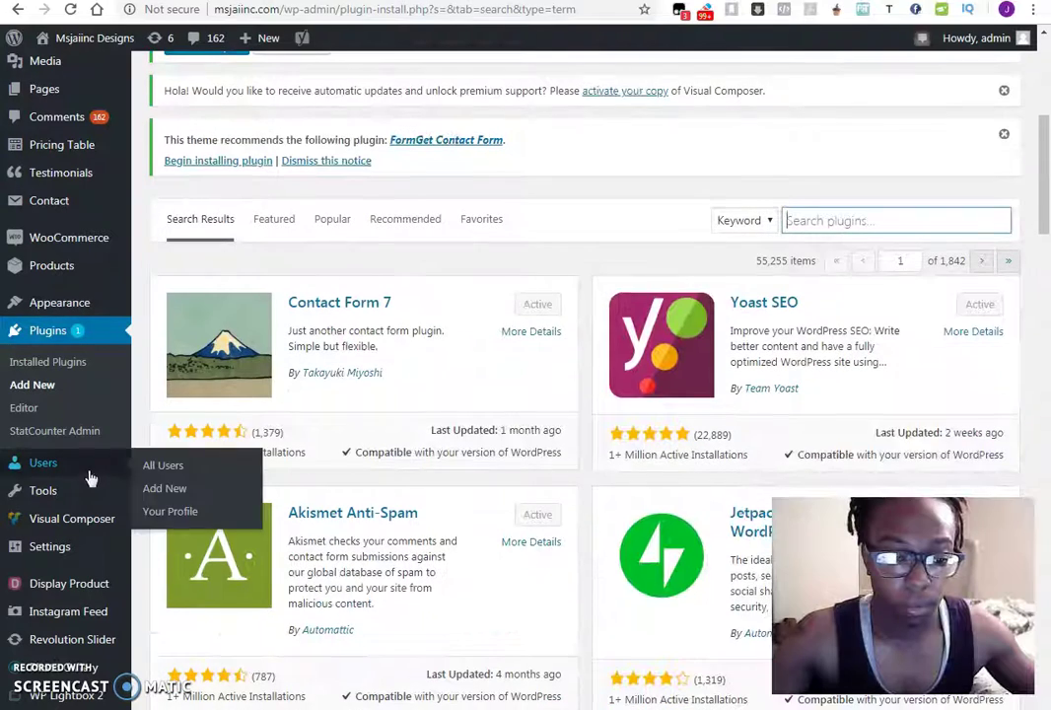
left_click(61, 364)
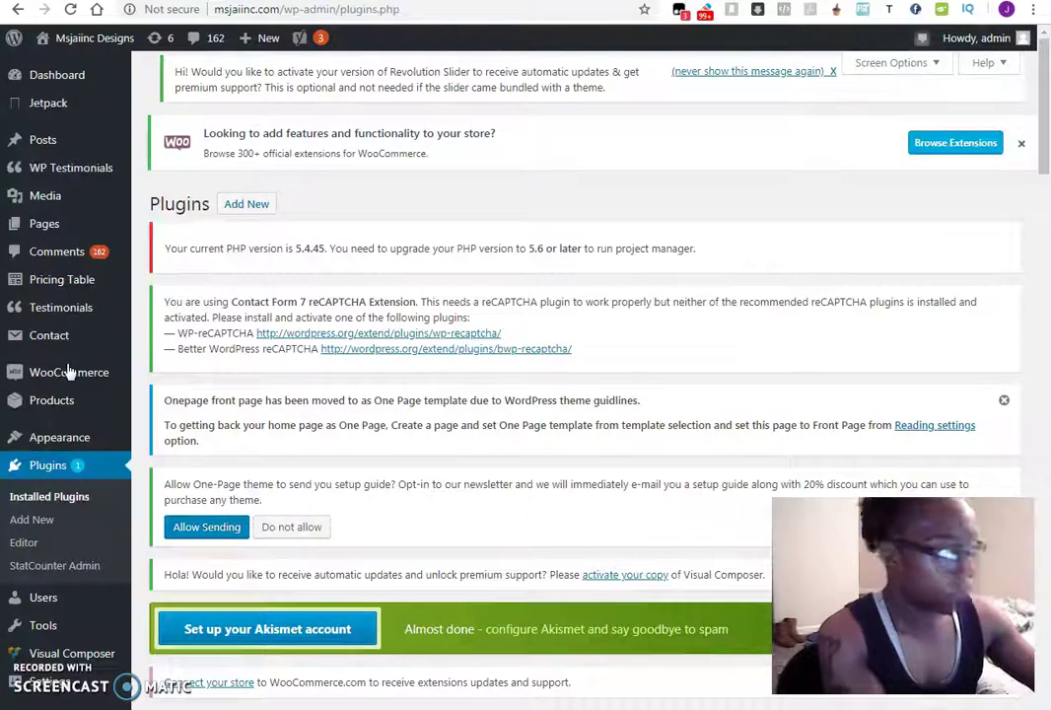
scroll(687, 199, "down", 8)
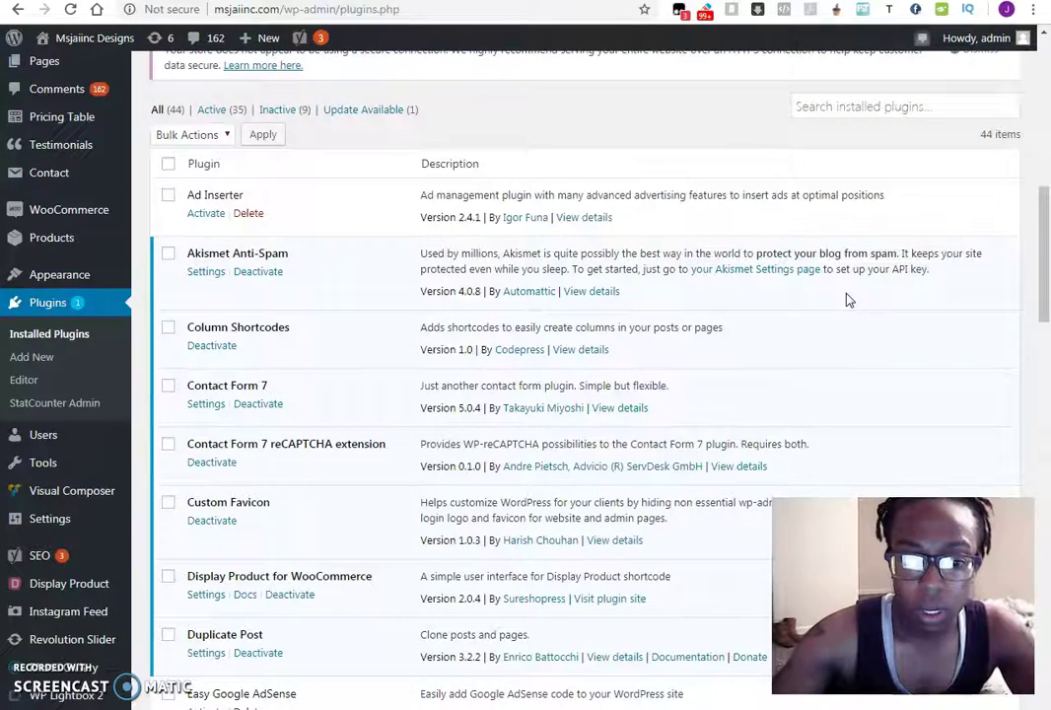
scroll(592, 266, "down", 1)
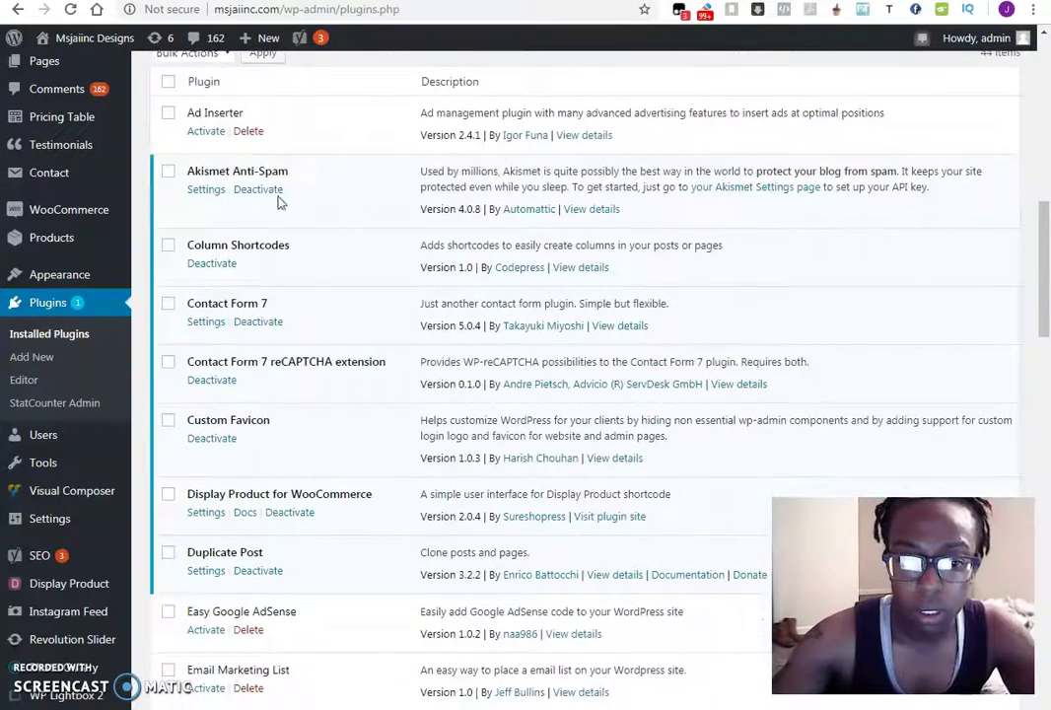
left_click(205, 131)
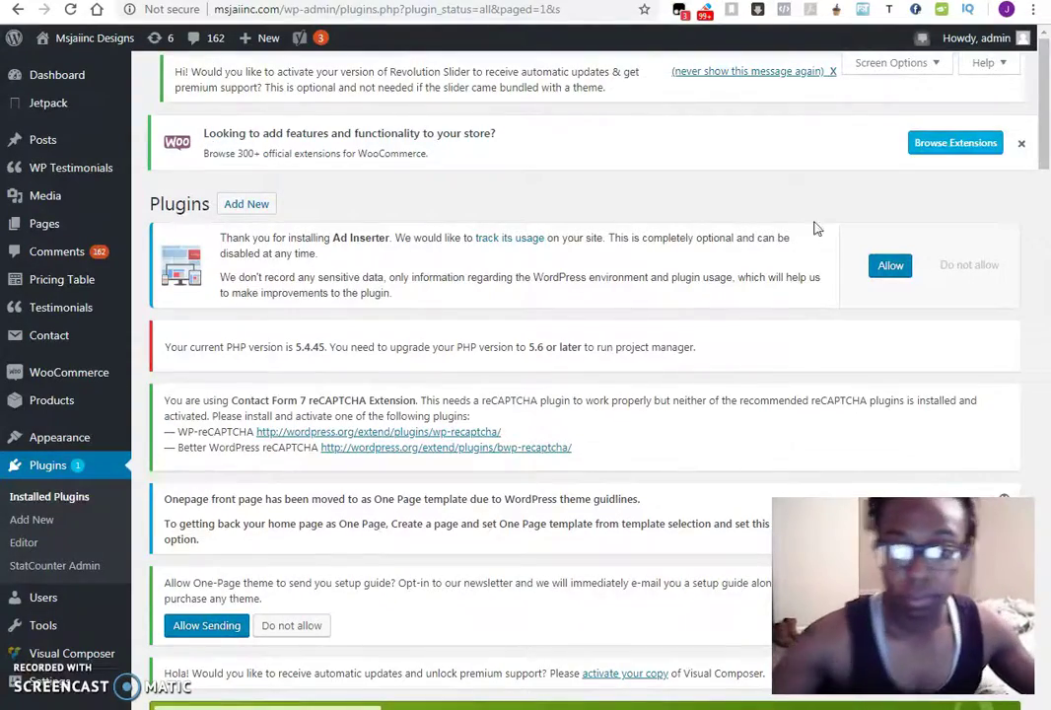
Activate the Easy Google AdSense and Earnings Dashboard plugins from the installed plugins list.
scroll(640, 219, "down", 8)
scroll(641, 219, "down", 6)
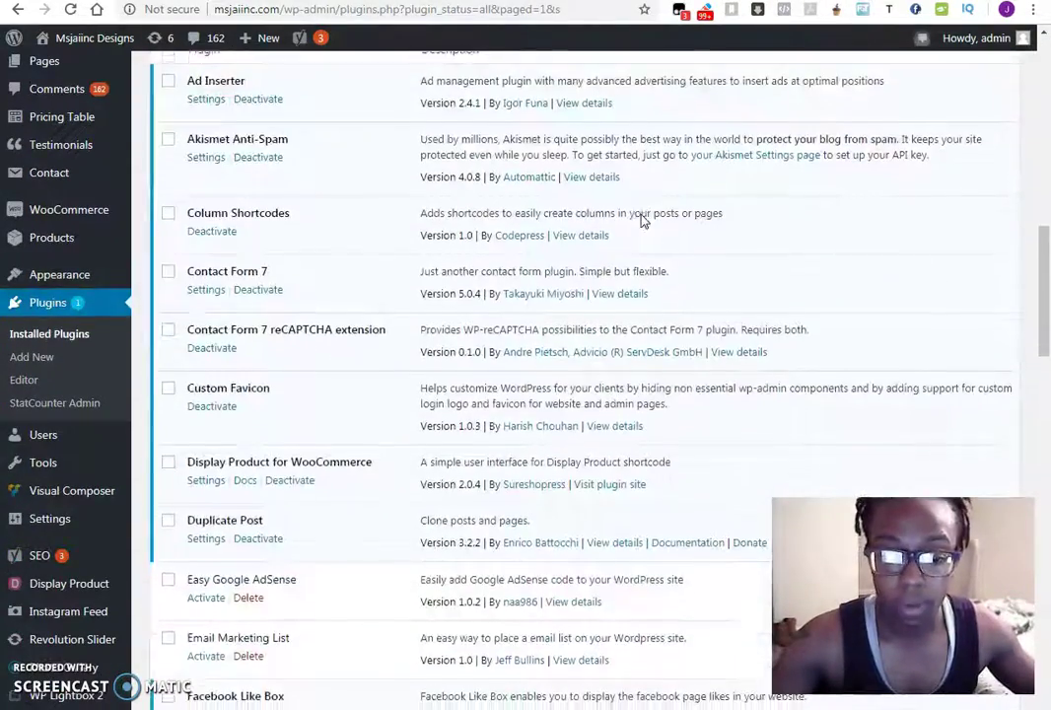
left_click(206, 361)
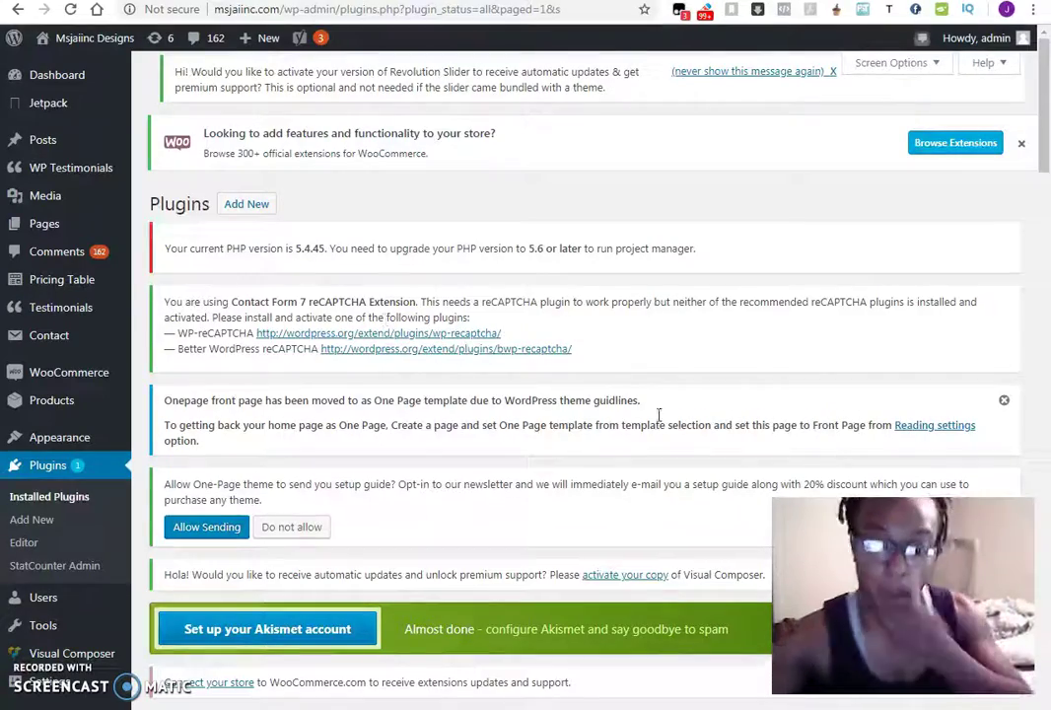
scroll(683, 312, "down", 7)
scroll(683, 313, "down", 6)
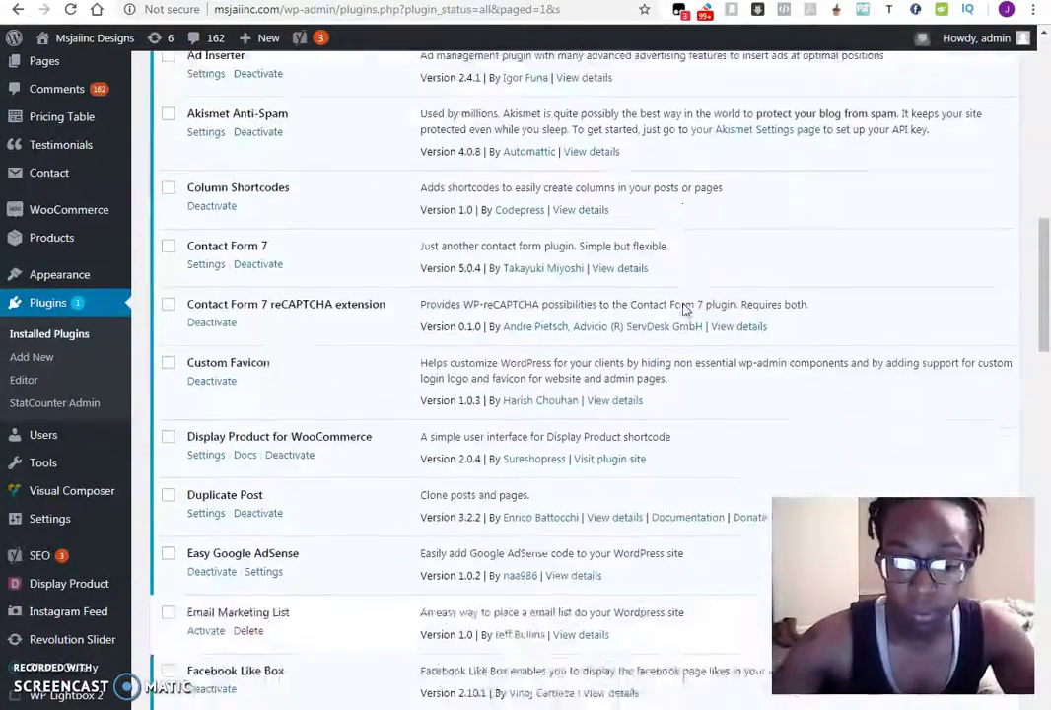
left_click(203, 597)
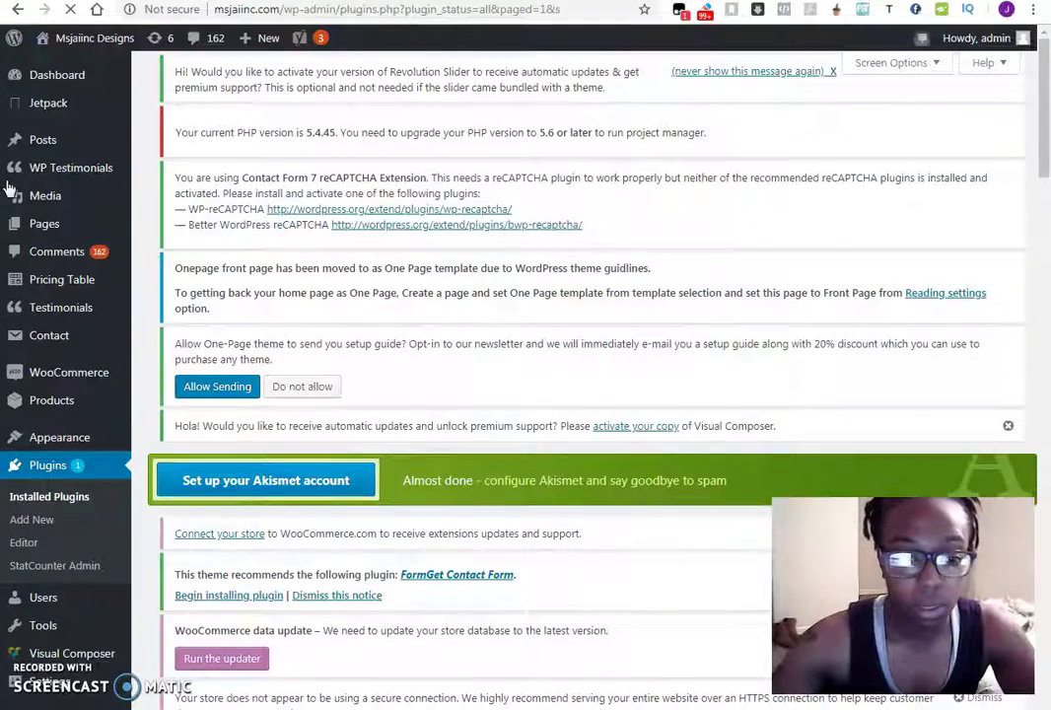
Open the Easy Google AdSense settings at the Publisher ID field.
scroll(17, 296, "down", 4)
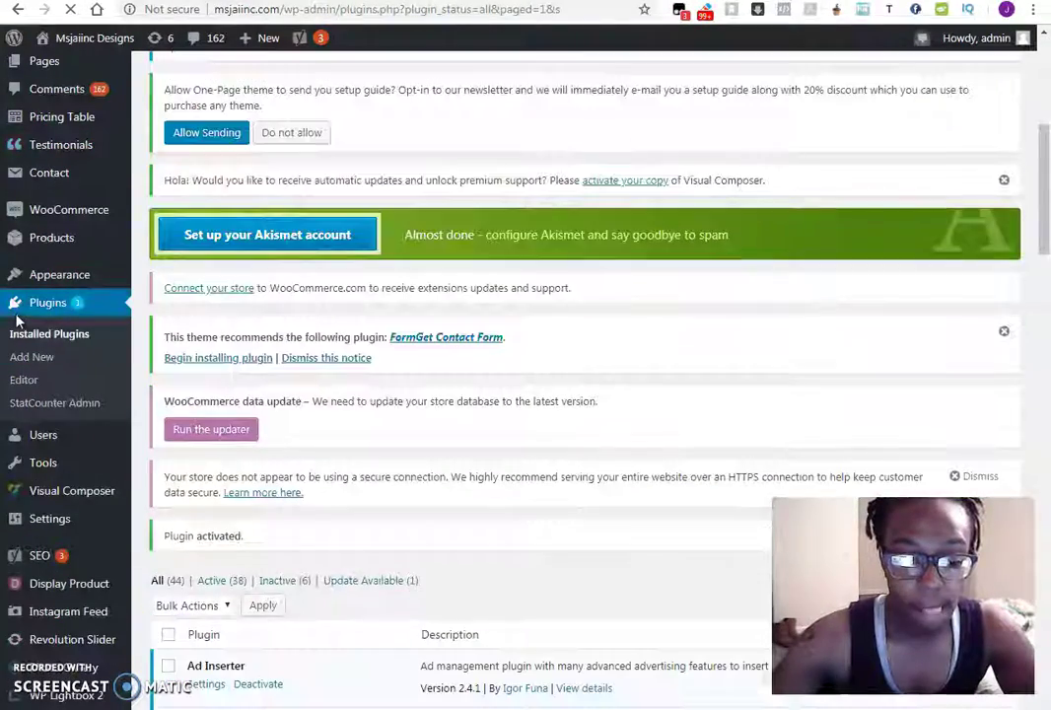
mouse_move(57, 530)
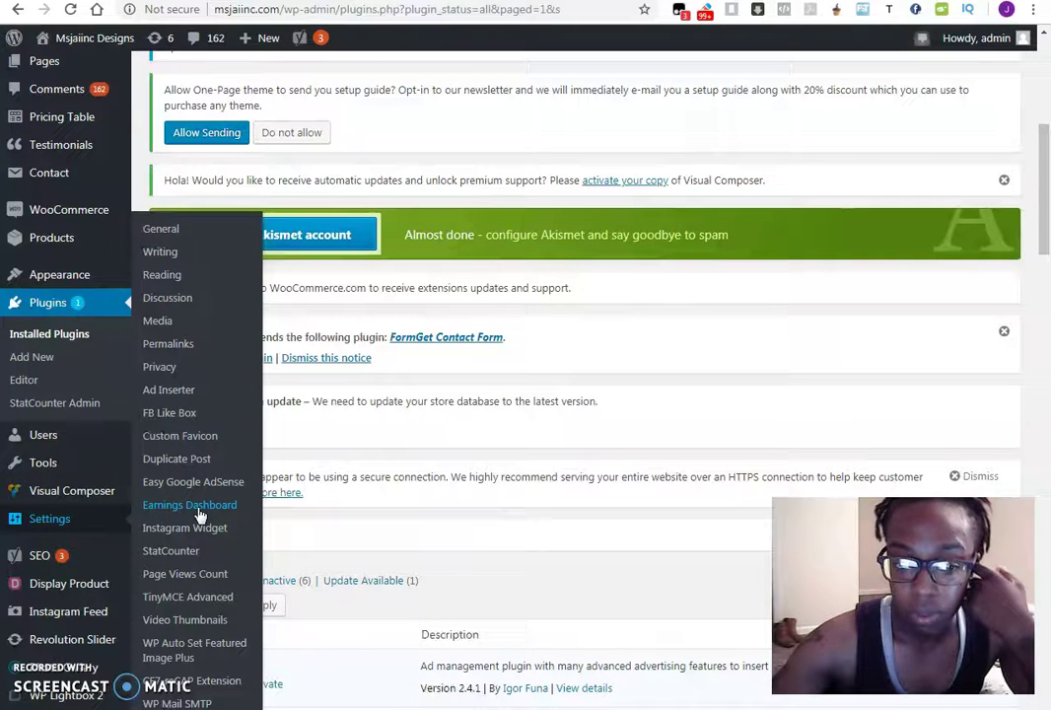
scroll(201, 517, "down", 2)
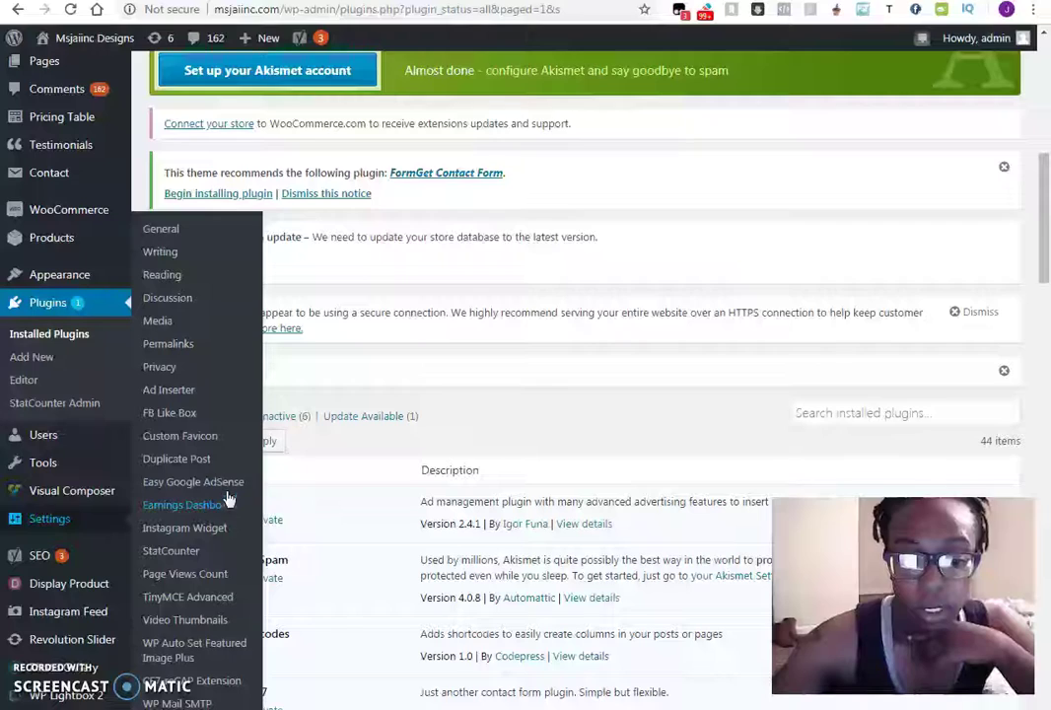
left_click(224, 489)
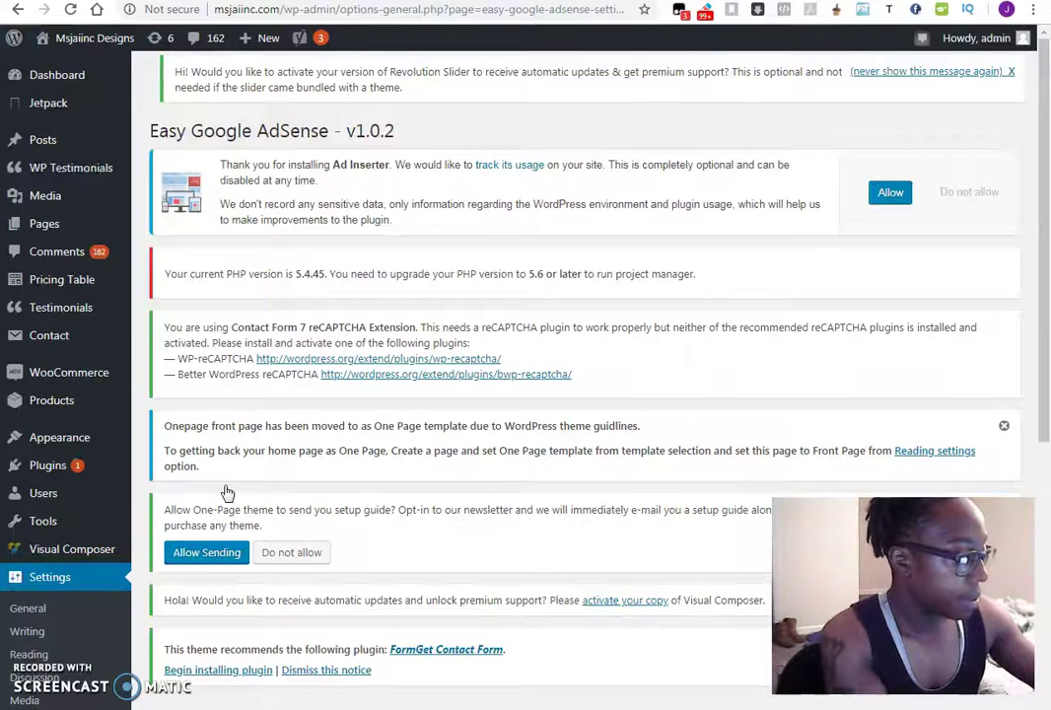
scroll(568, 218, "down", 3)
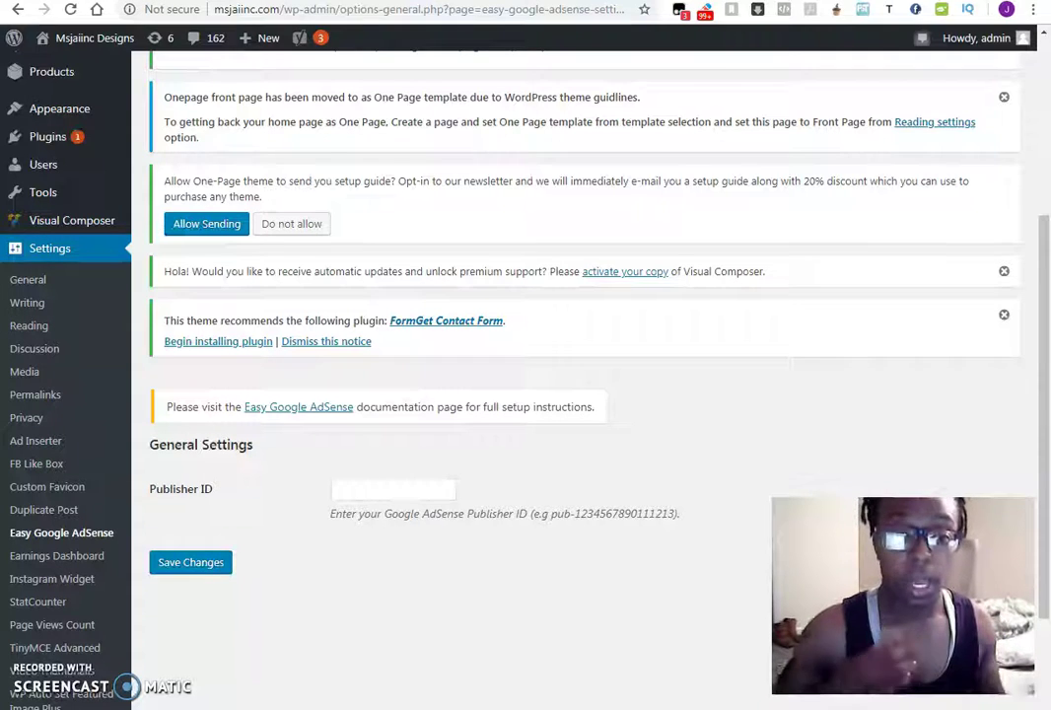
Switch to Google AdSense, open the account information, and copy the publisher ID.
key("ctrl+Tab")
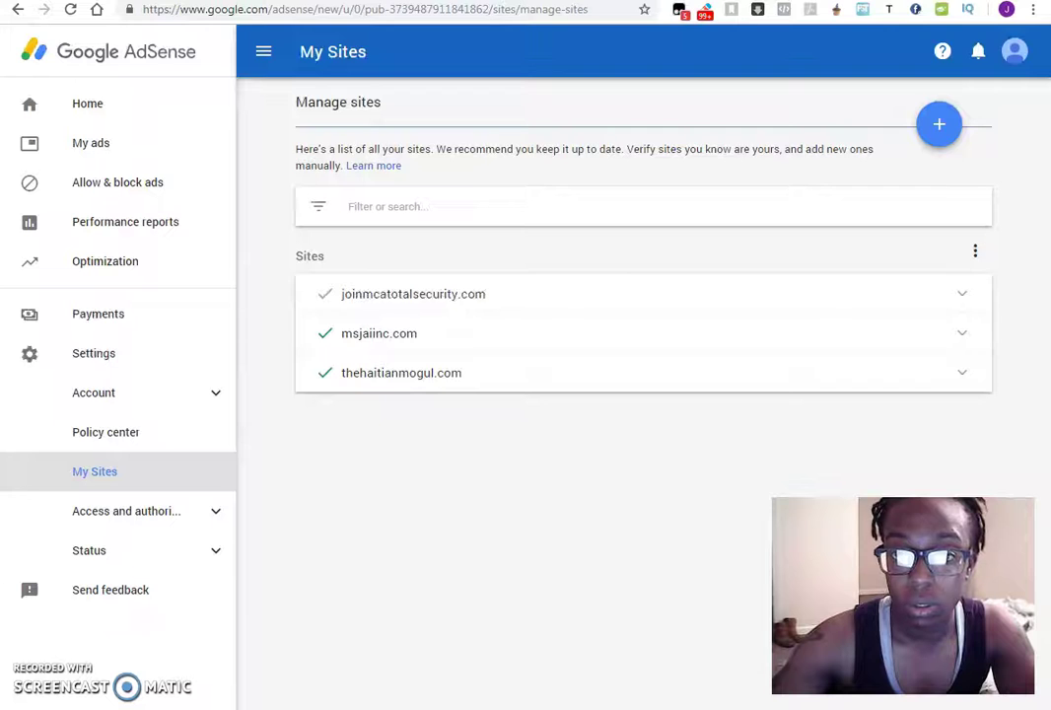
key("ctrl+Tab")
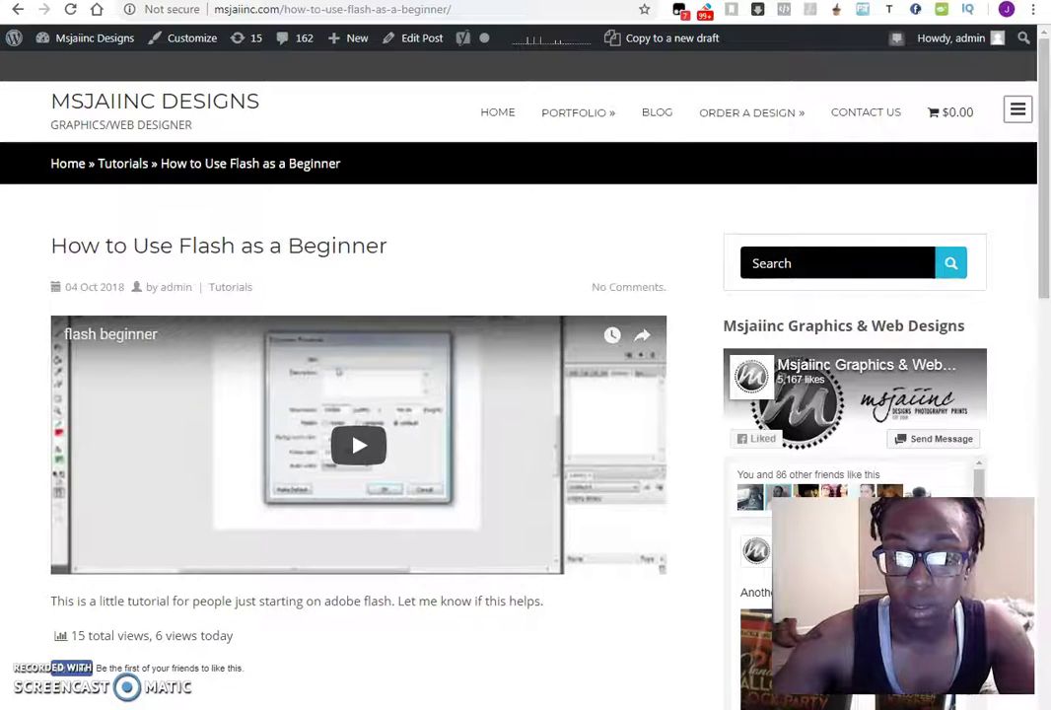
key("ctrl+Tab")
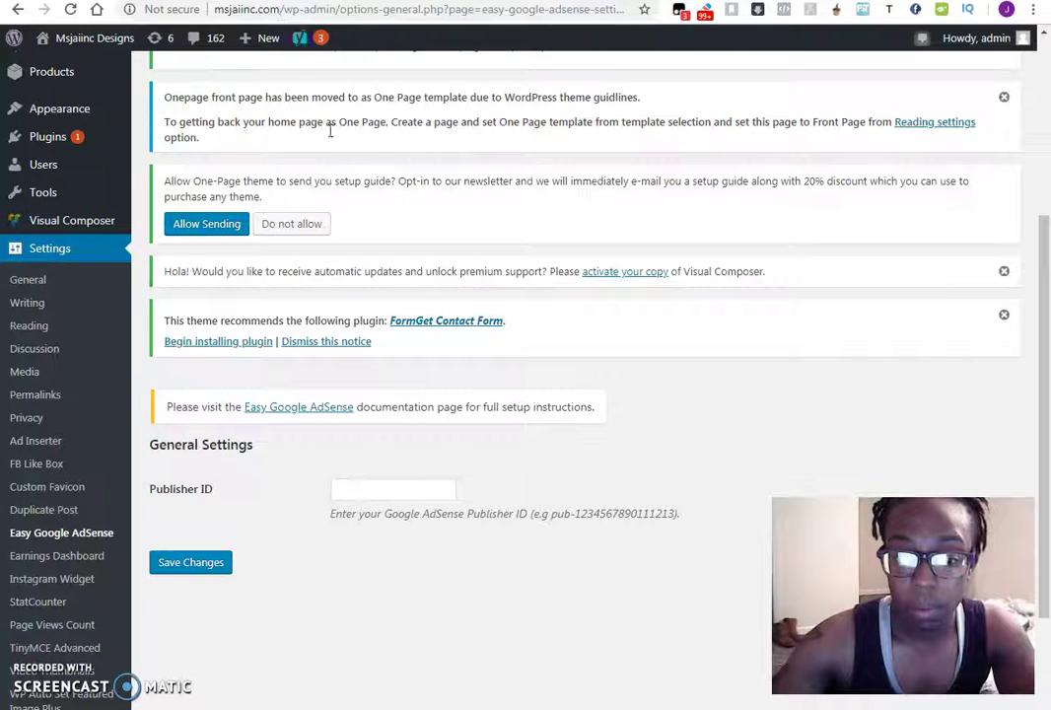
key("ctrl+shift+Tab")
key("ctrl+shift+Tab")
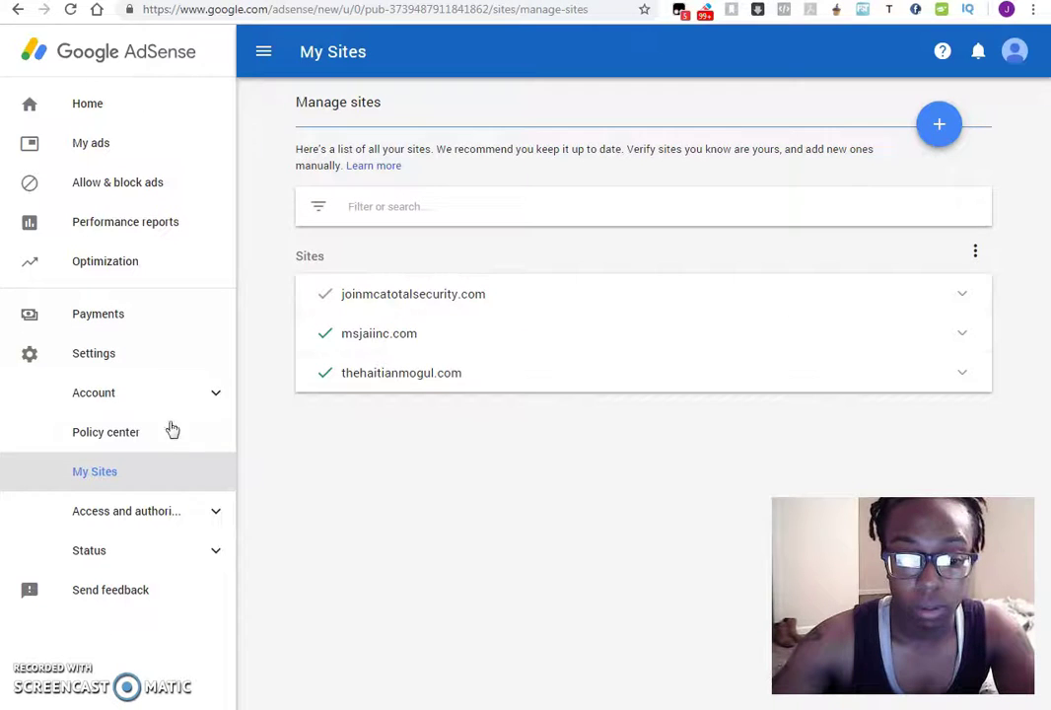
left_click(138, 355)
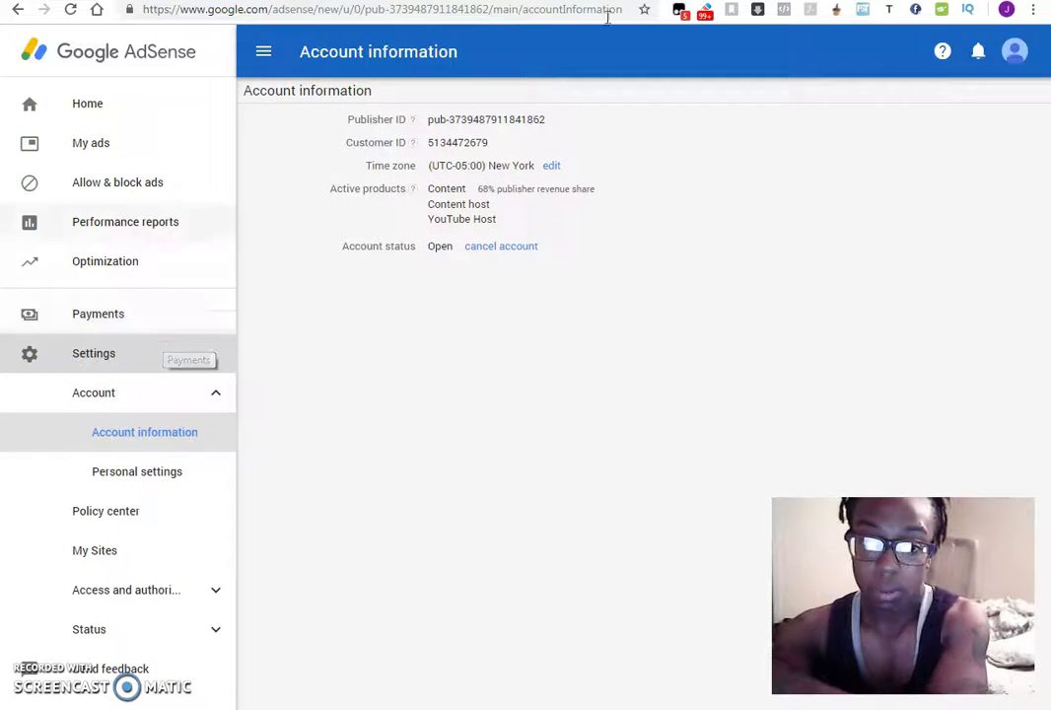
left_click_drag(565, 130, 430, 114)
key("ctrl+c")
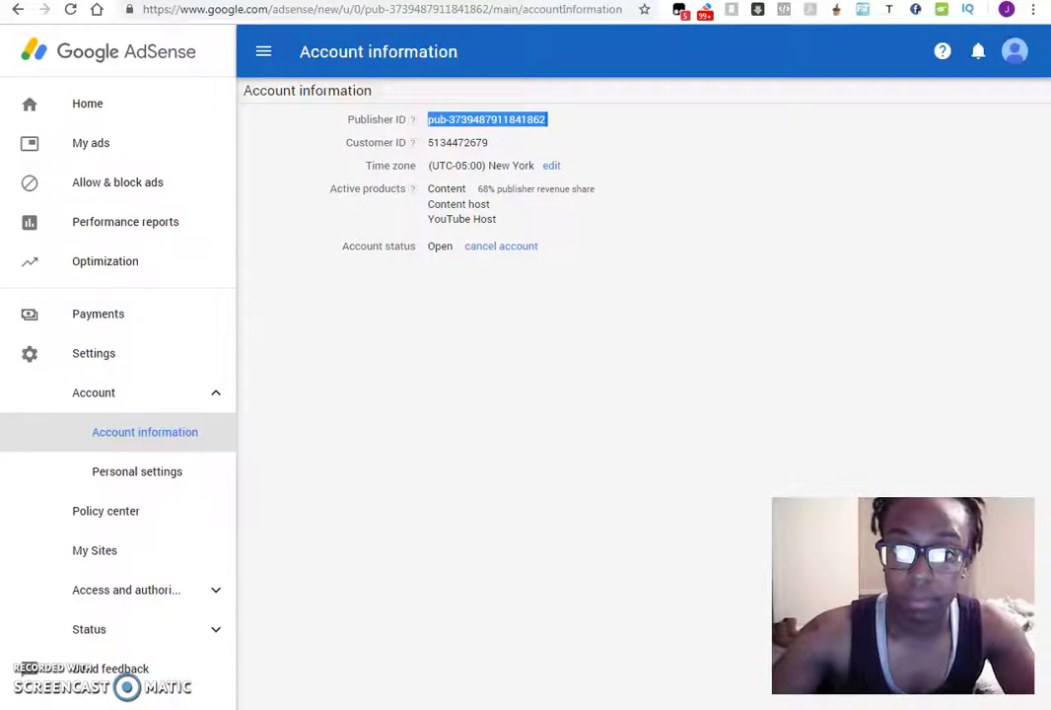
Return to WordPress, paste the AdSense publisher ID into the Easy Google AdSense settings, and save the changes.
key("ctrl+Tab")
key("ctrl+Tab")
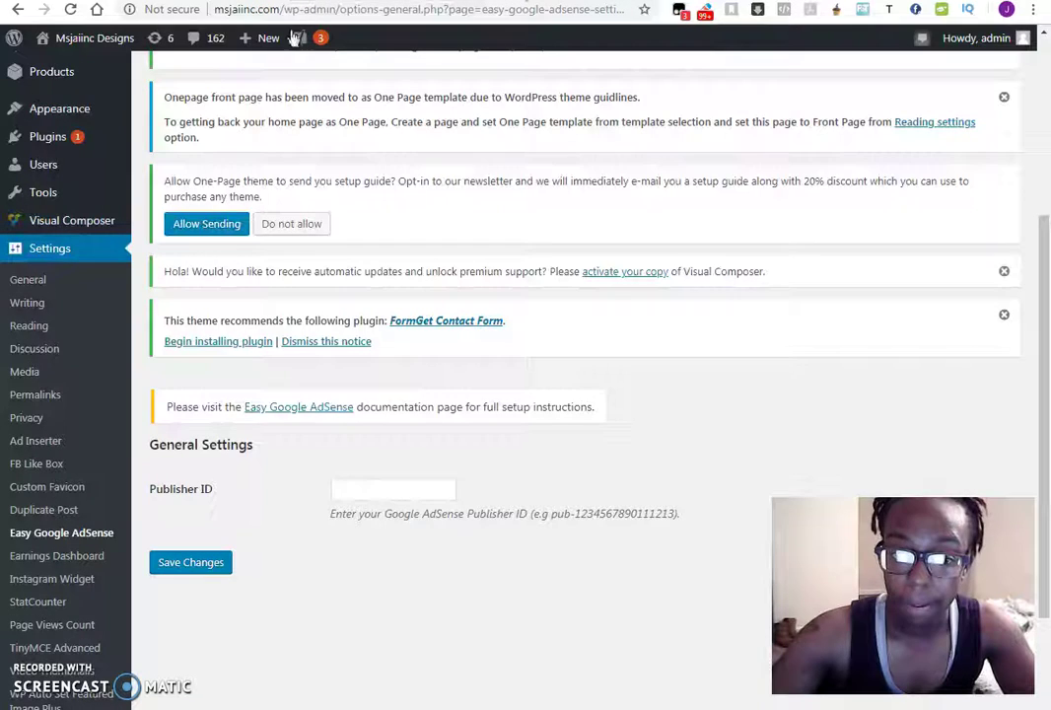
left_click(424, 490)
key("ctrl+v")
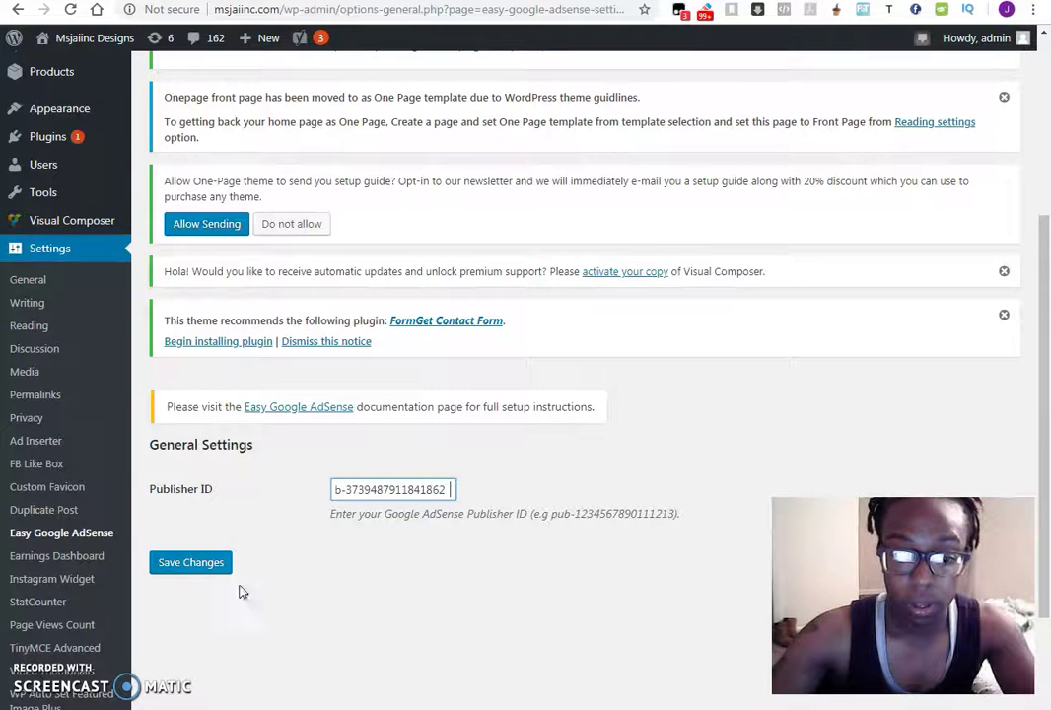
left_click(199, 572)
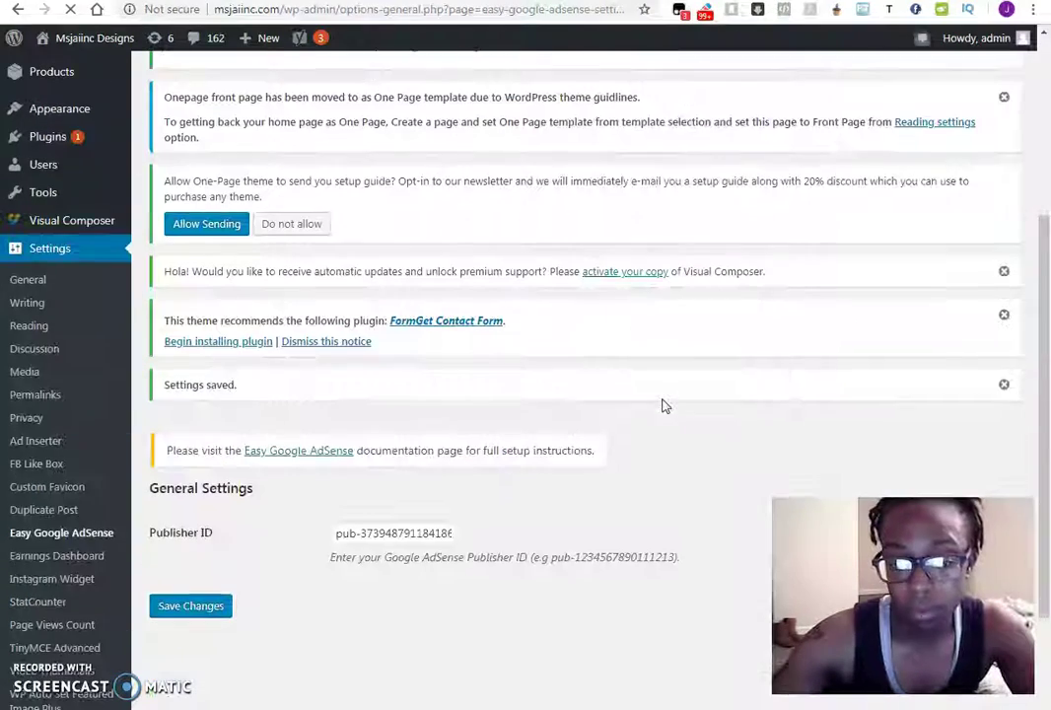
scroll(669, 410, "down", 3)
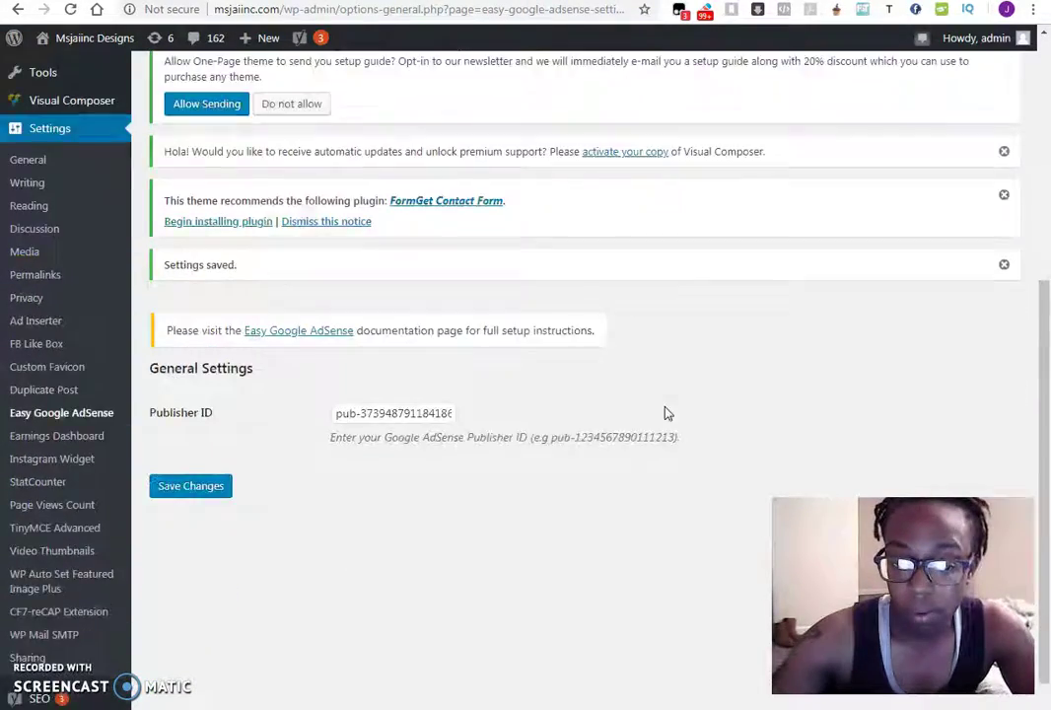
scroll(685, 452, "up", 6)
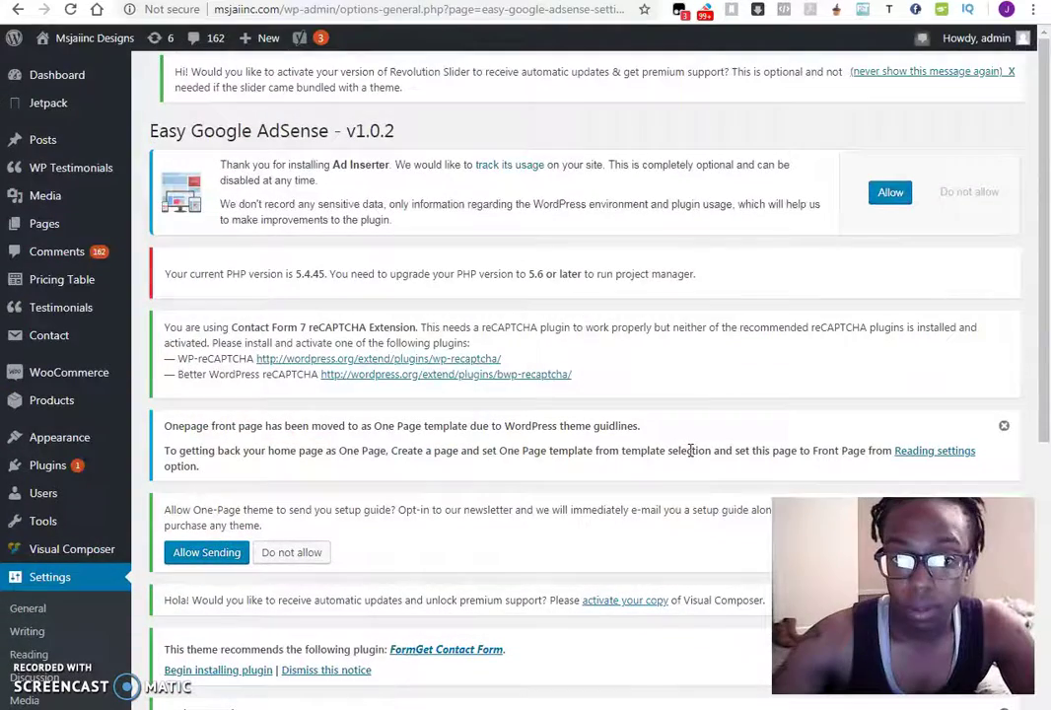
scroll(727, 405, "down", 3)
scroll(728, 405, "down", 2)
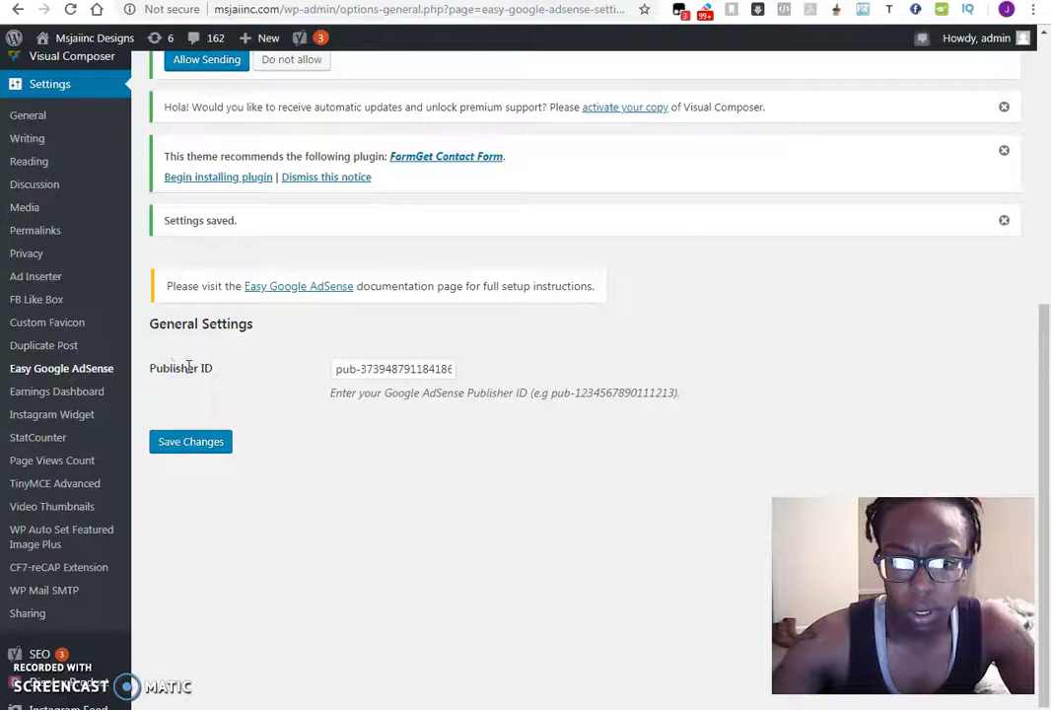
Open the Earnings Dashboard settings at the Google Adsense API section.
left_click(55, 394)
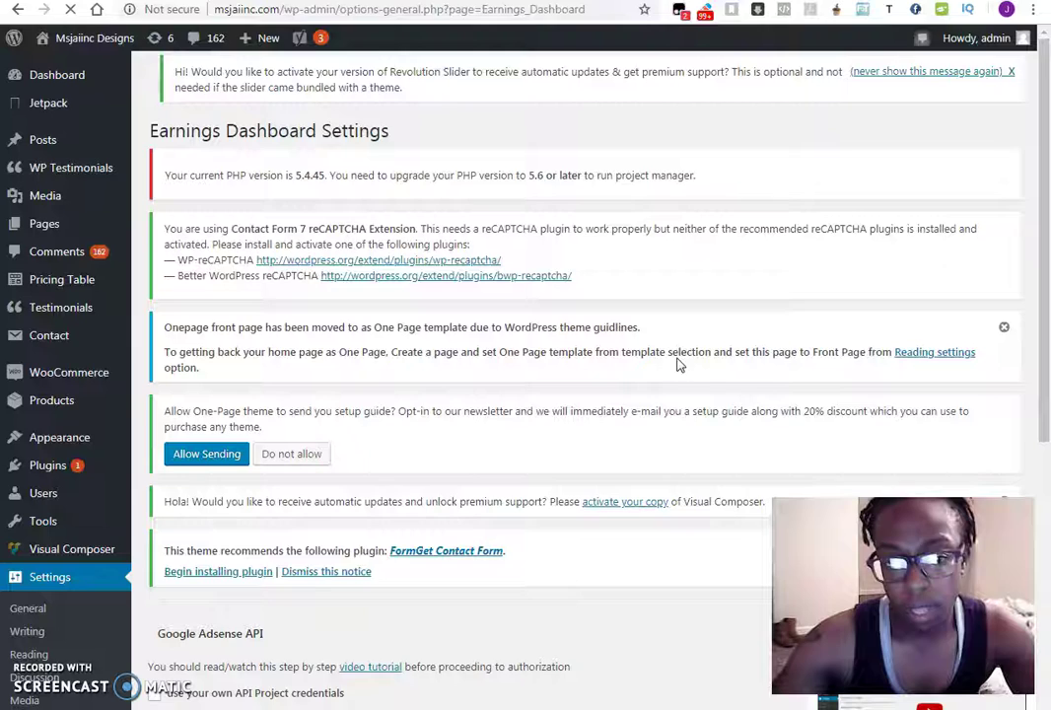
scroll(685, 338, "down", 4)
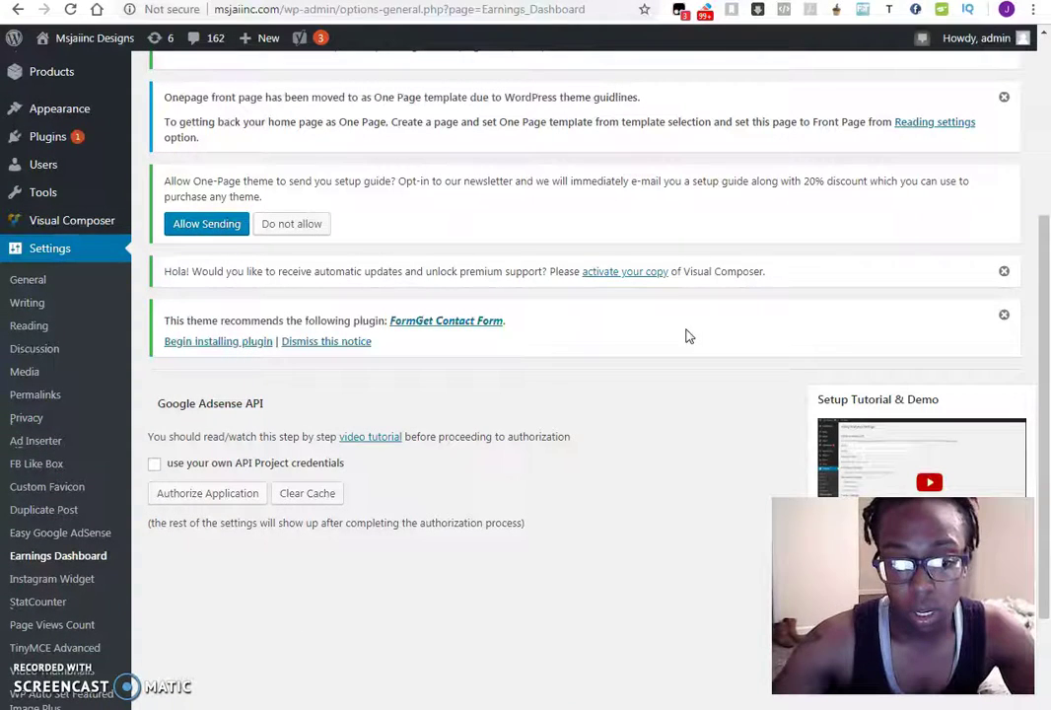